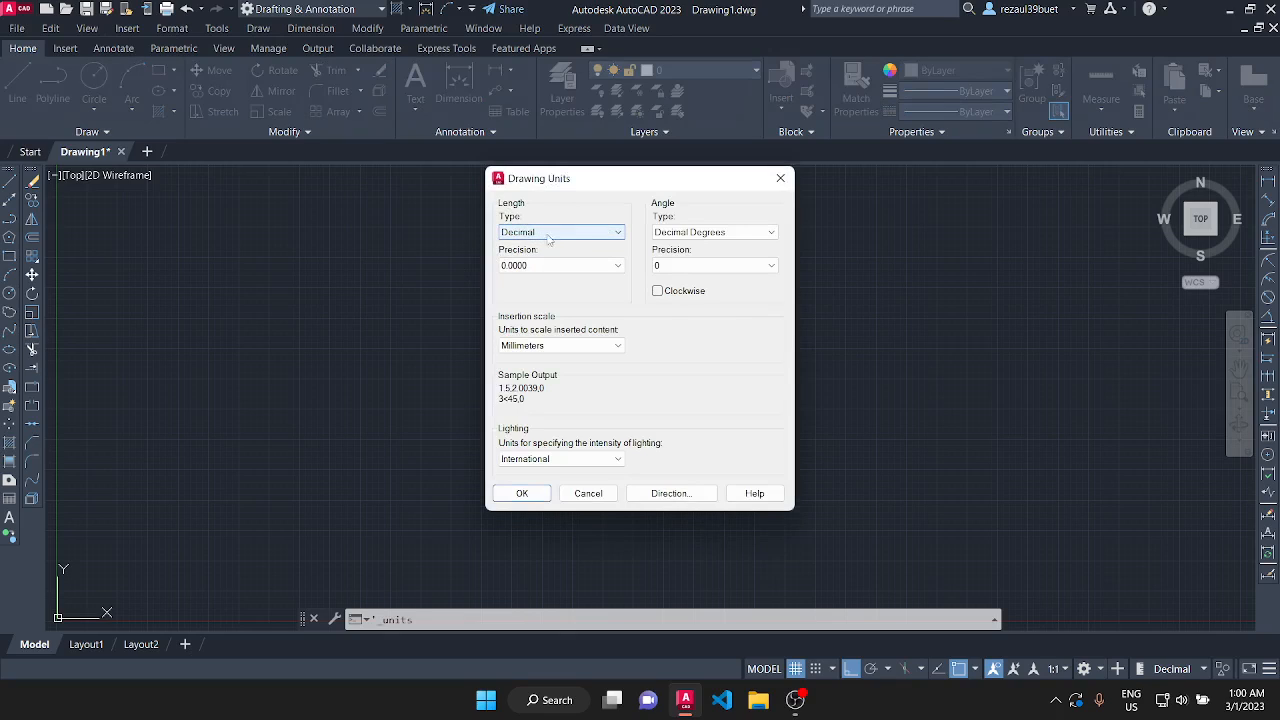
Set the drawing units to Architectural length with 0'-0 1/16" precision and Inches as the insertion scale.
left_click(620, 237)
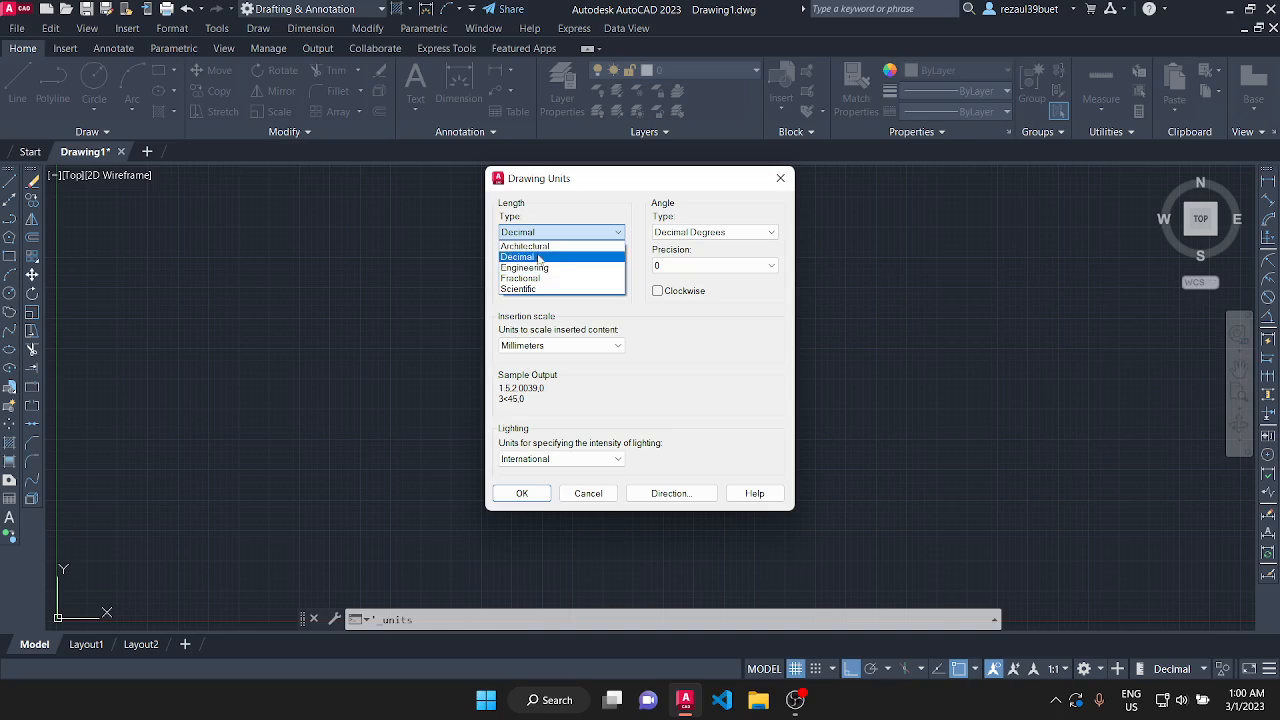
left_click(540, 247)
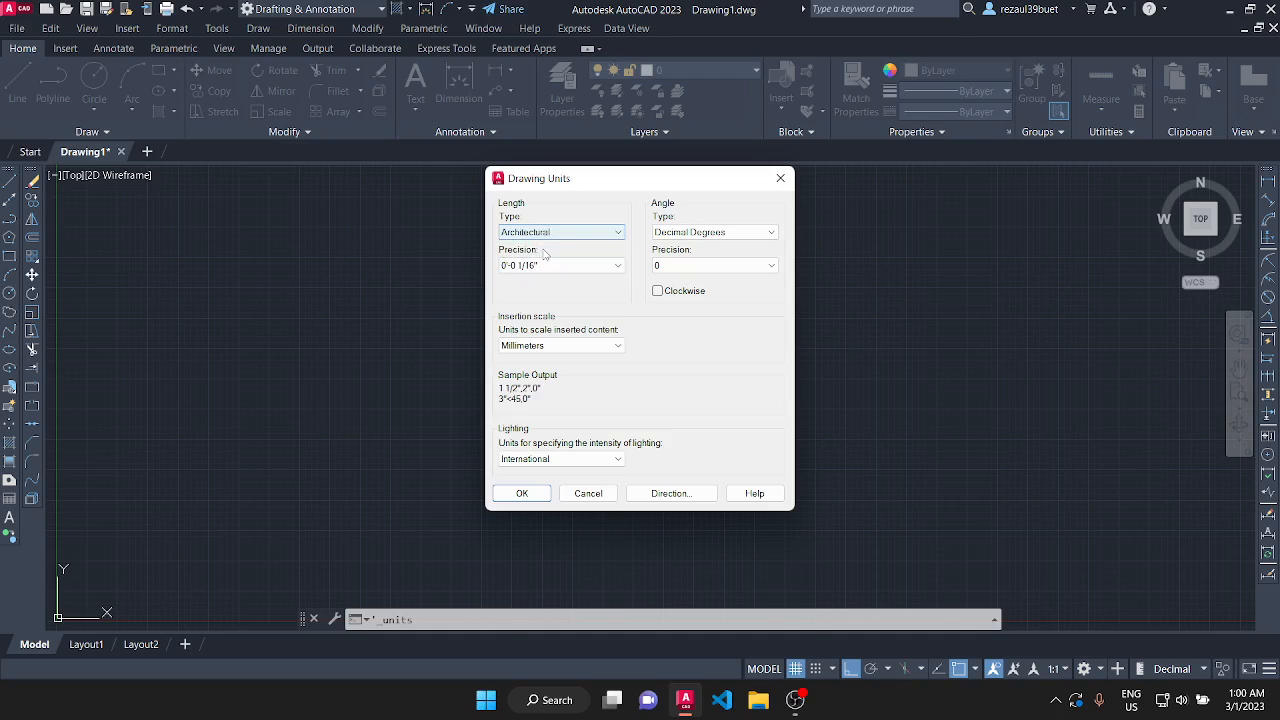
left_click(618, 266)
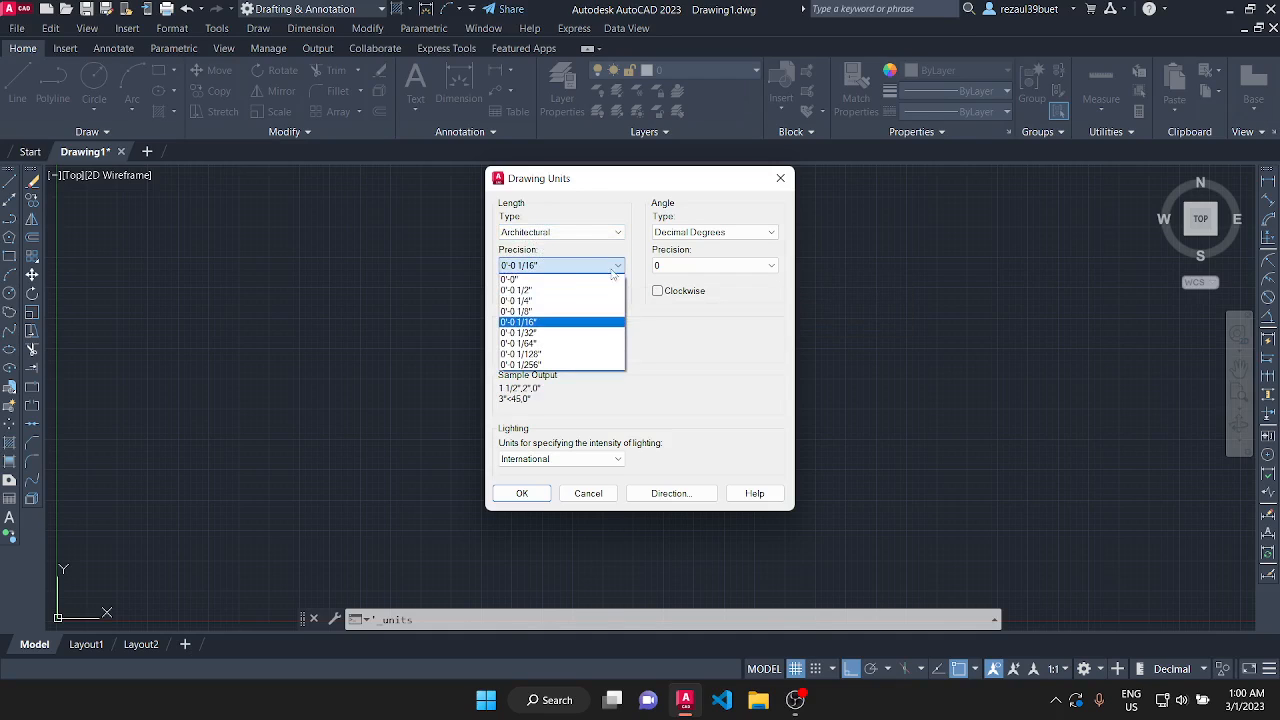
left_click(533, 322)
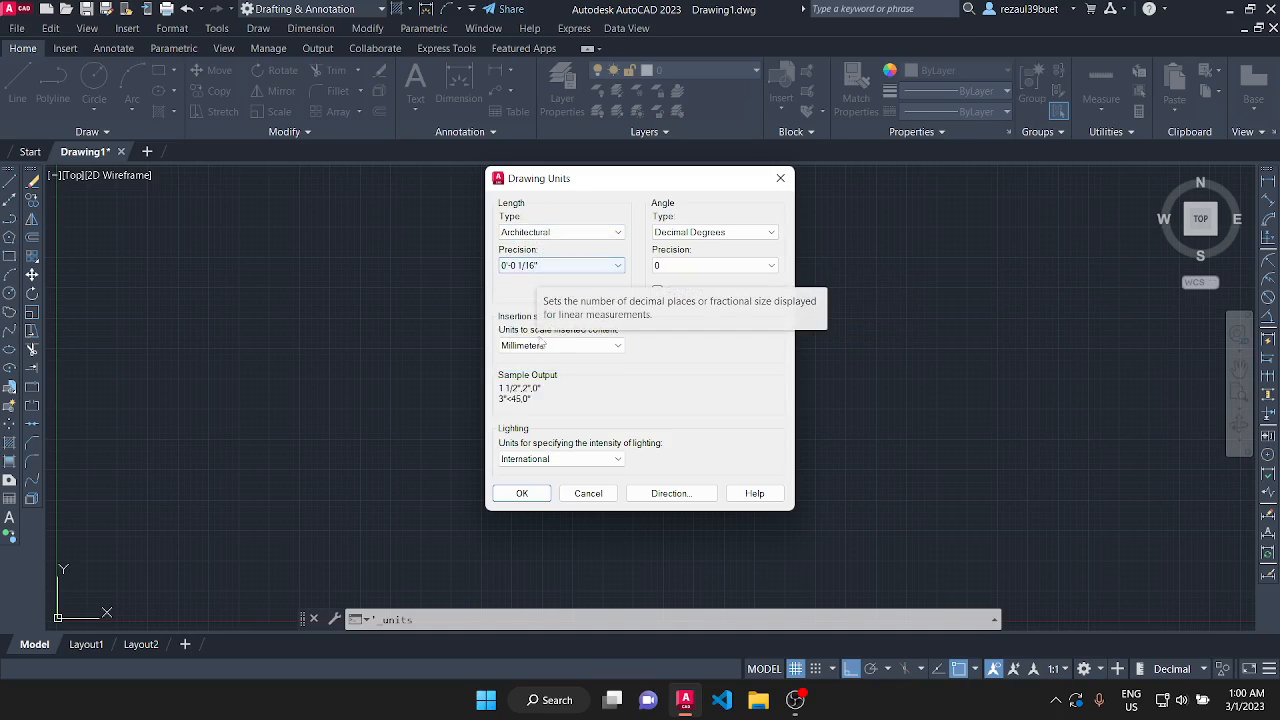
left_click(572, 346)
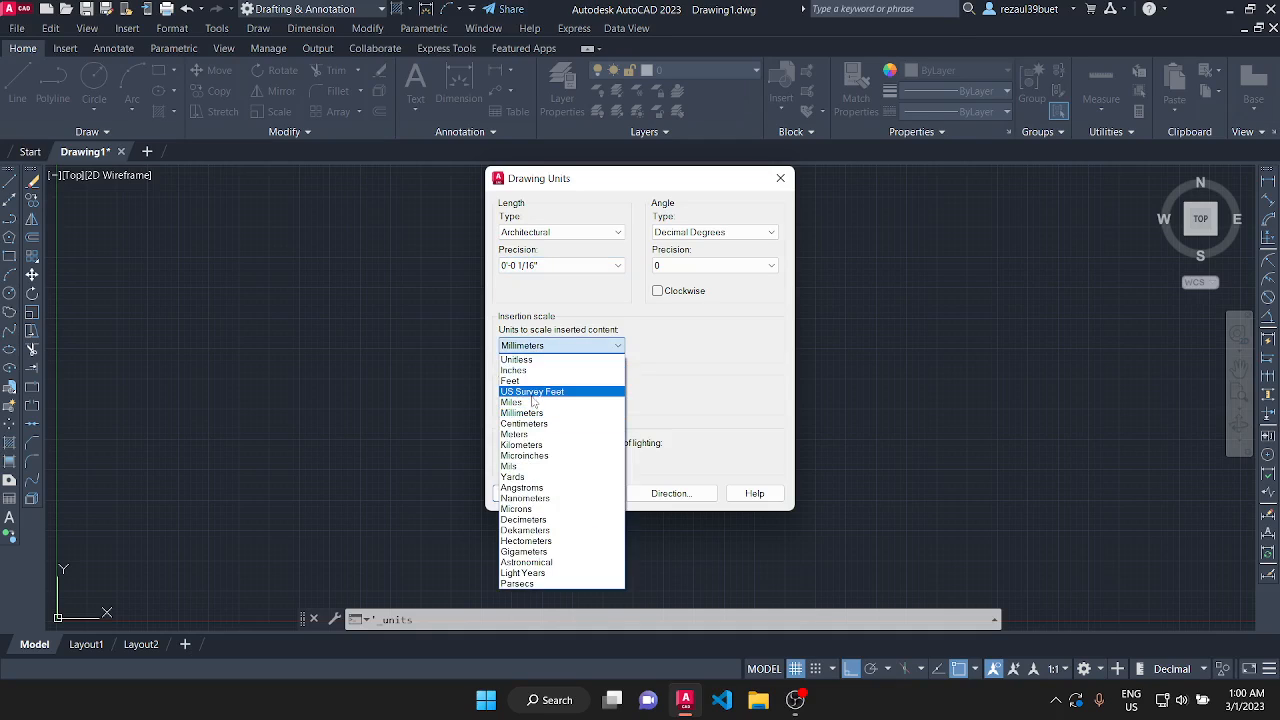
left_click(515, 370)
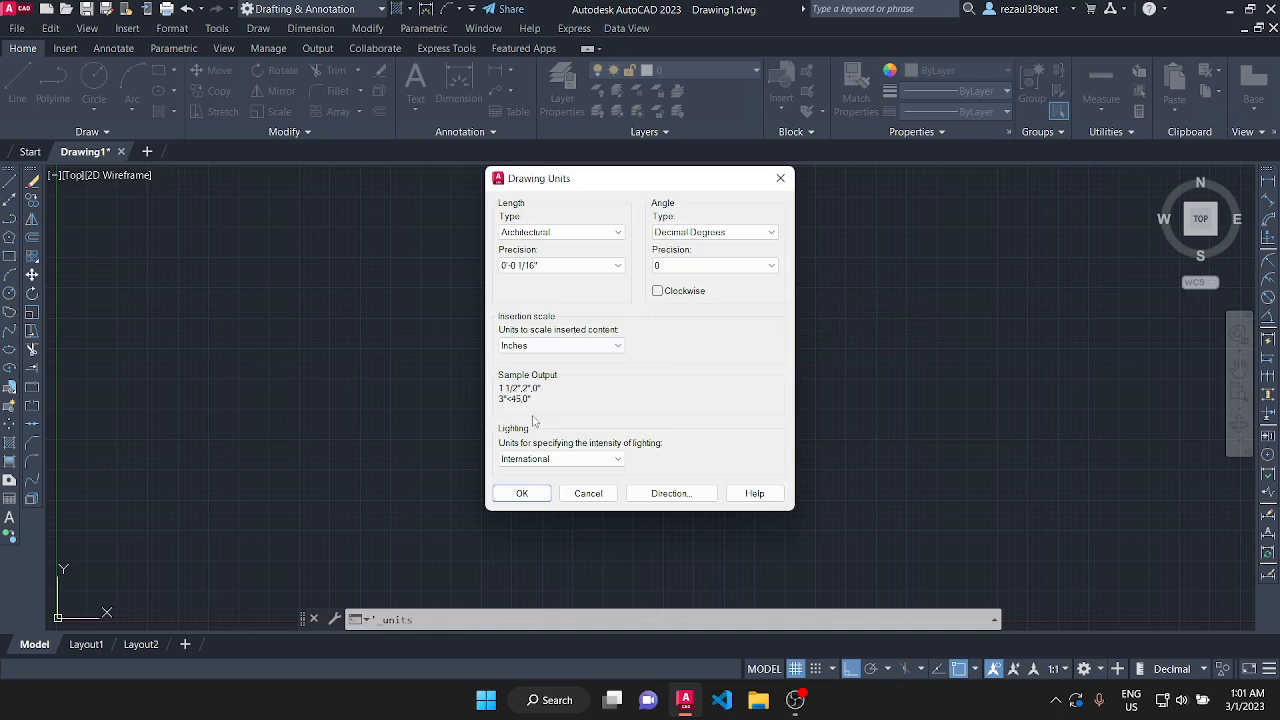
left_click(522, 492)
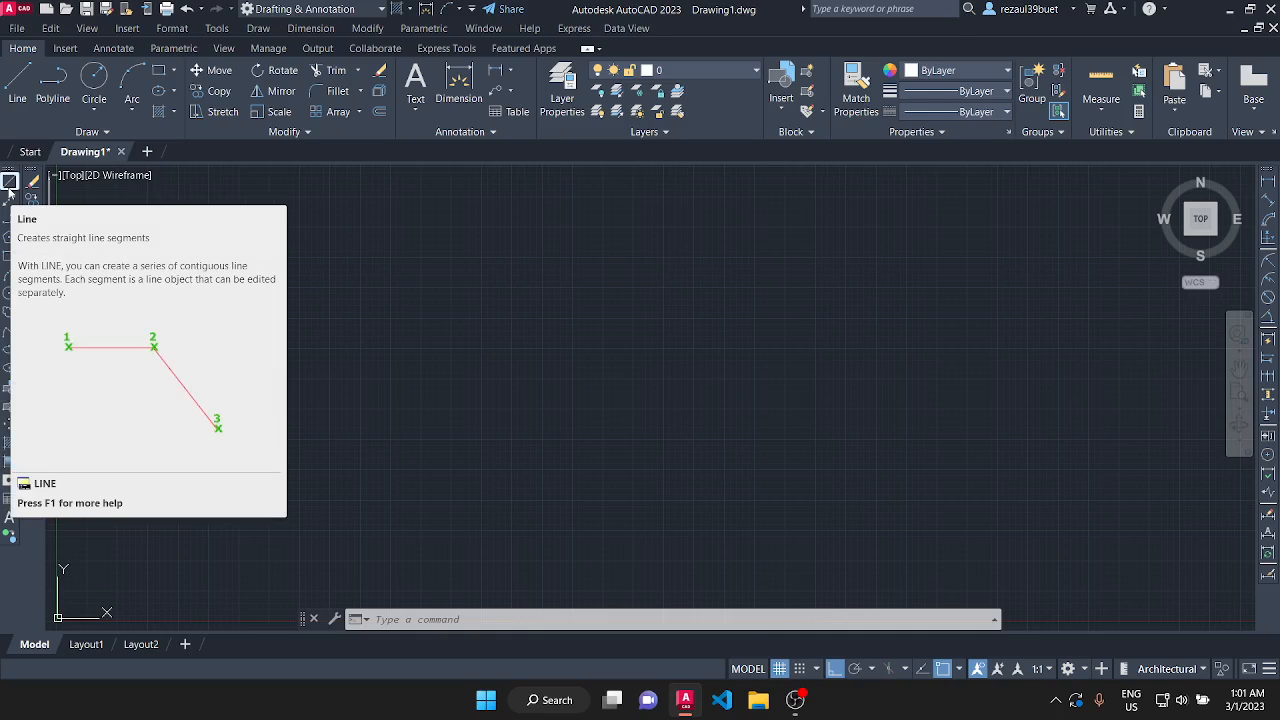
left_click(258, 30)
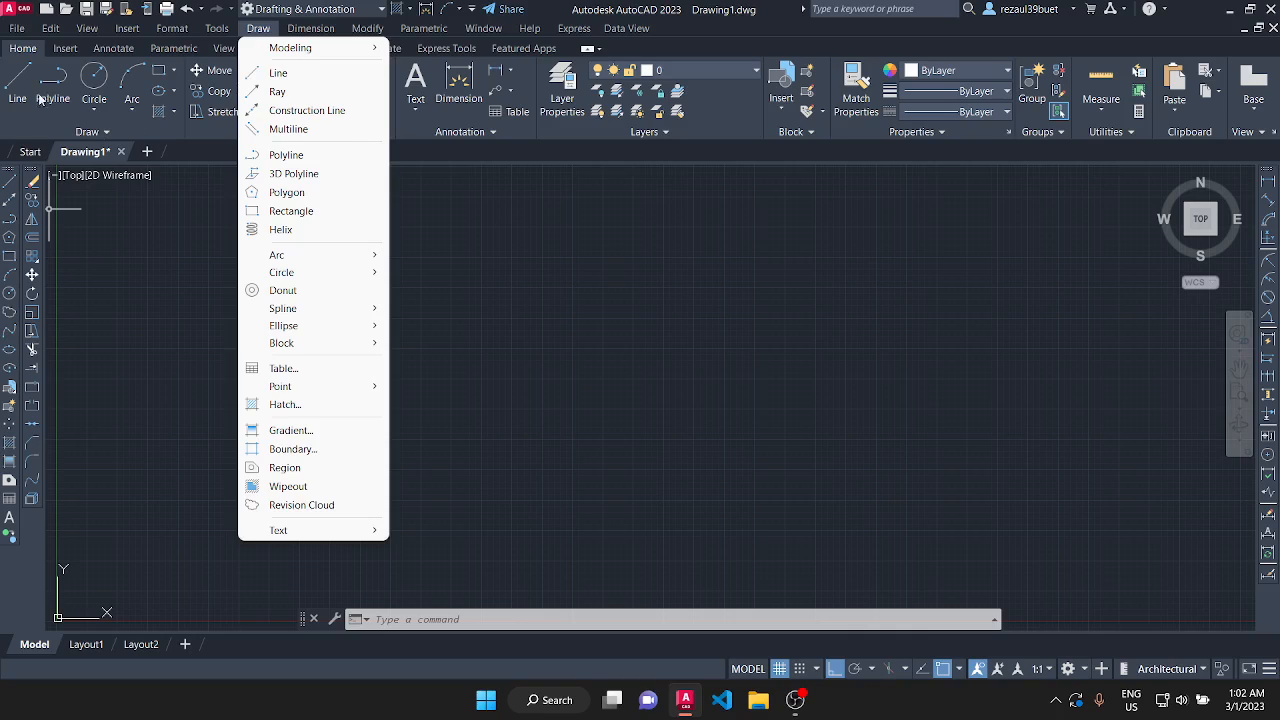
left_click(174, 259)
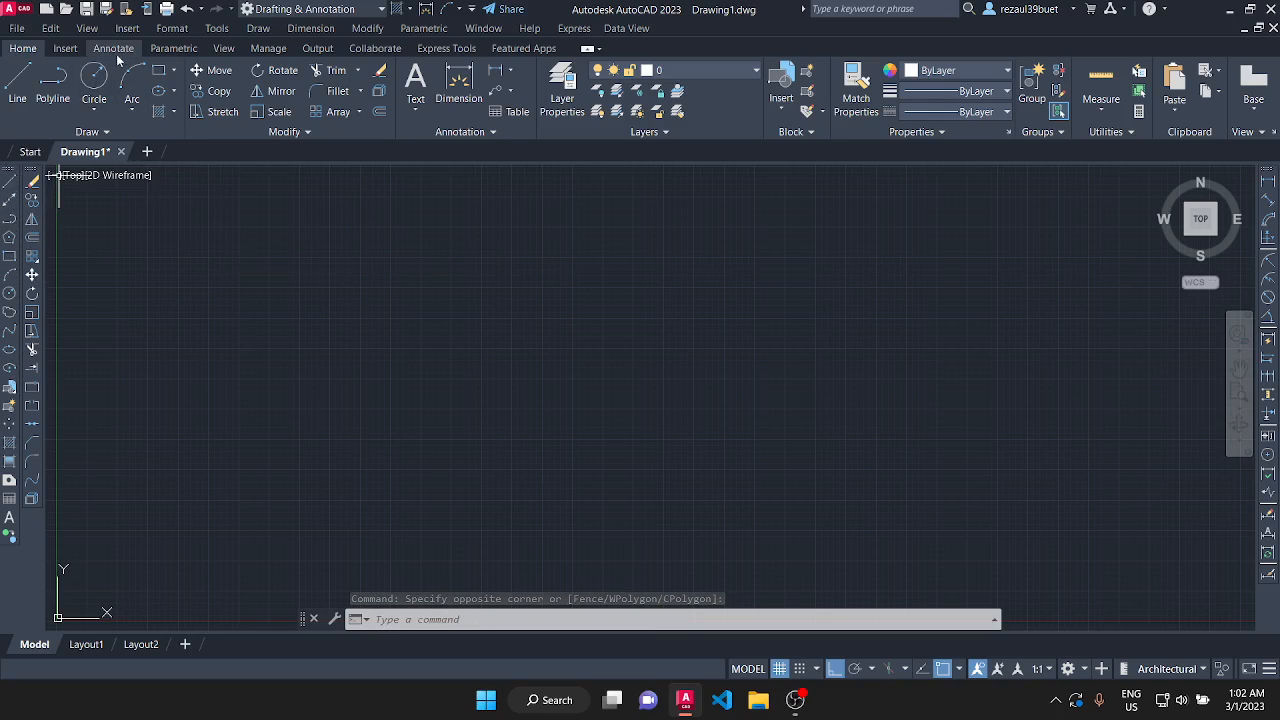
left_click(259, 28)
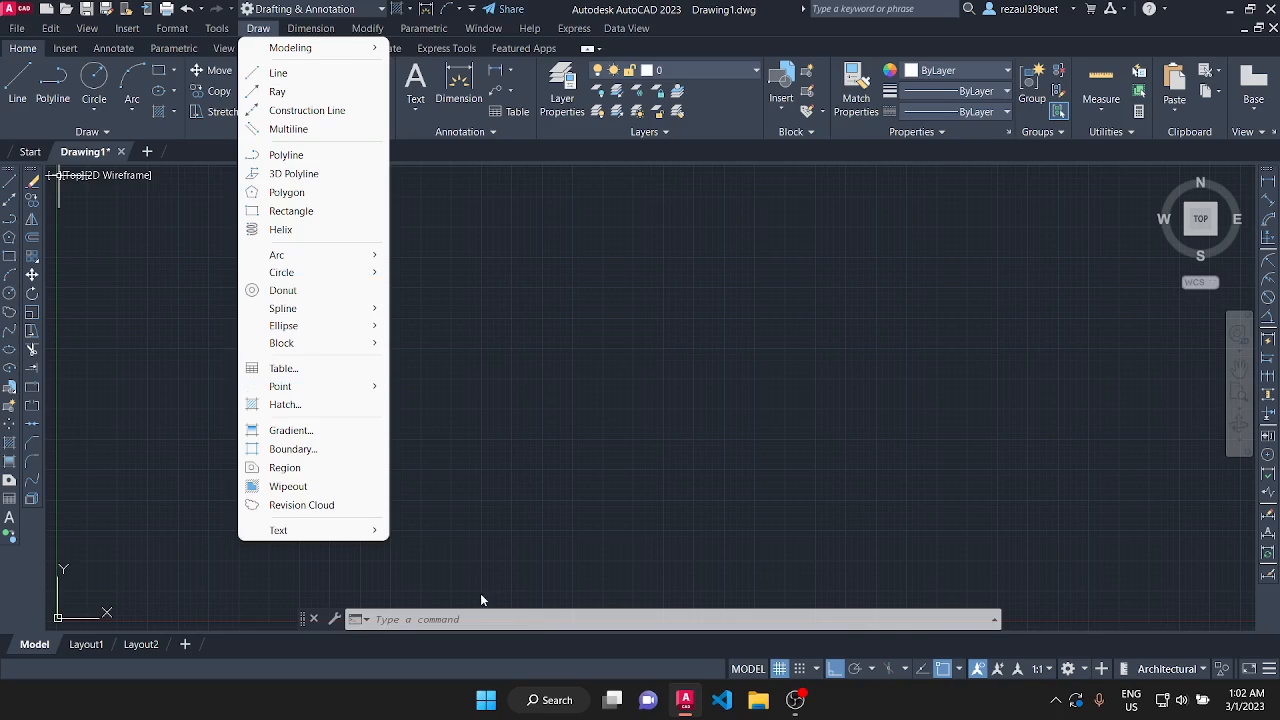
left_click(393, 619)
type("l")
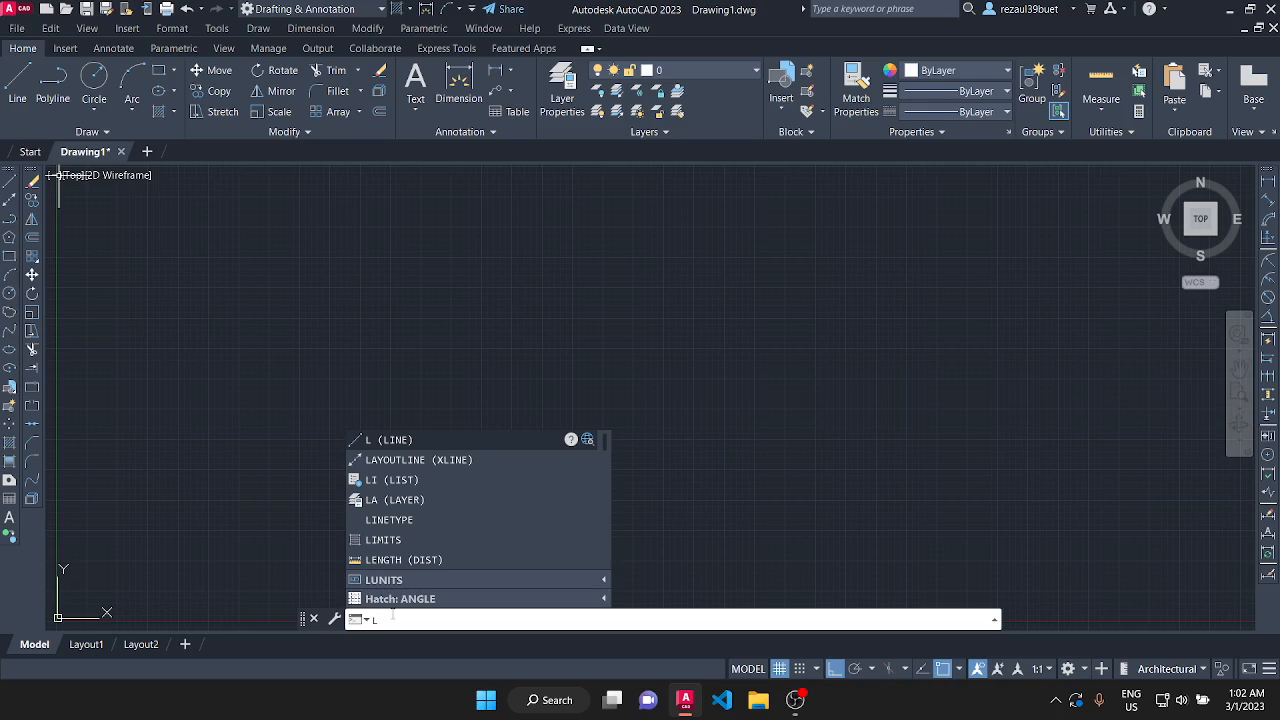
key("Return")
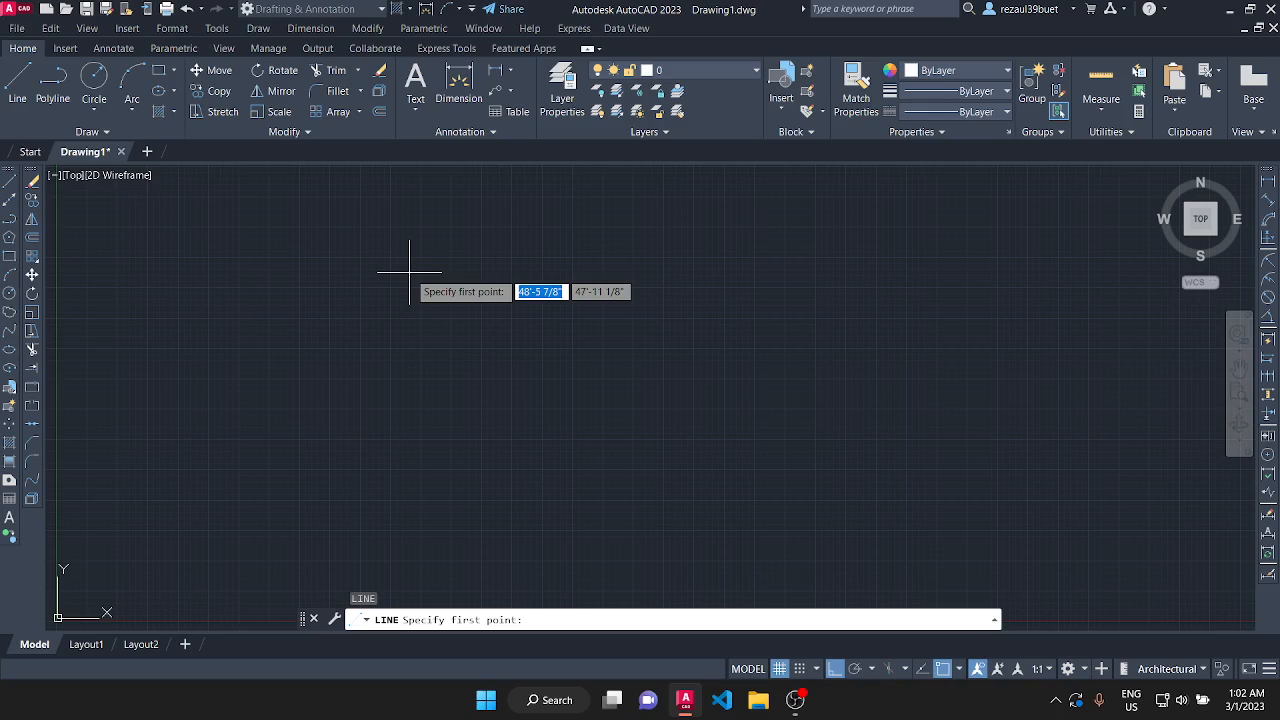
key("Return")
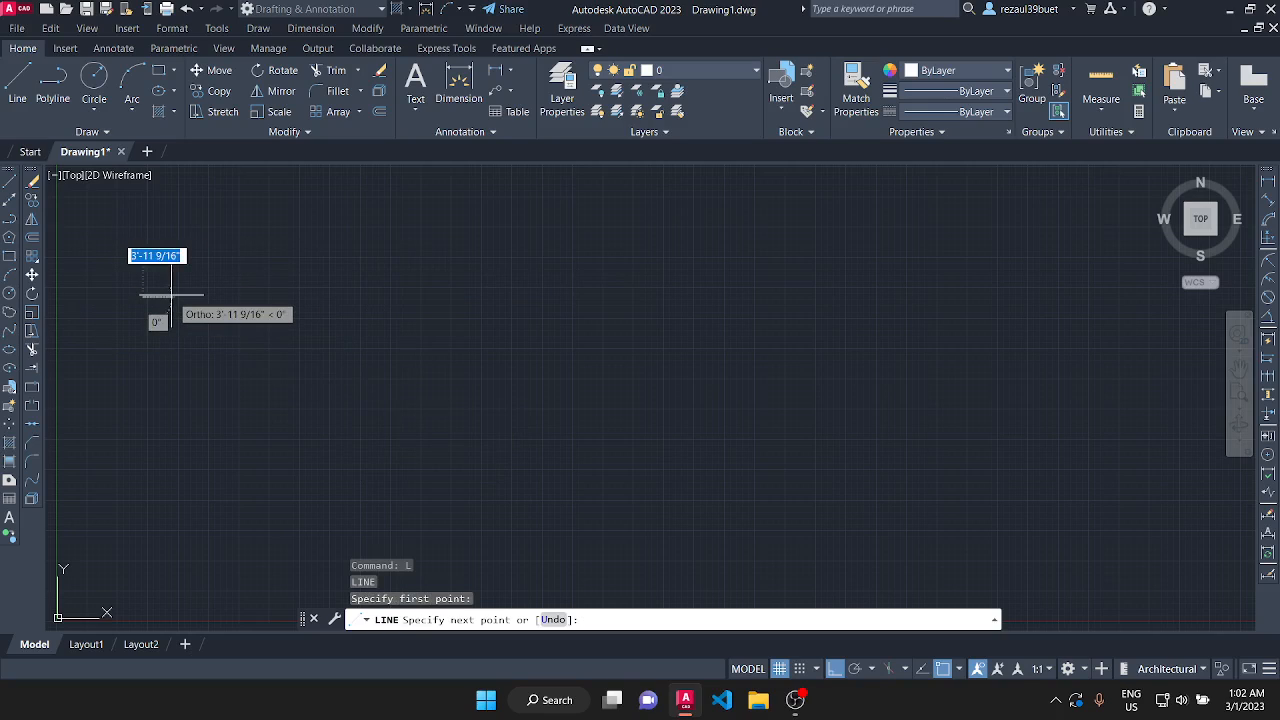
key("Return")
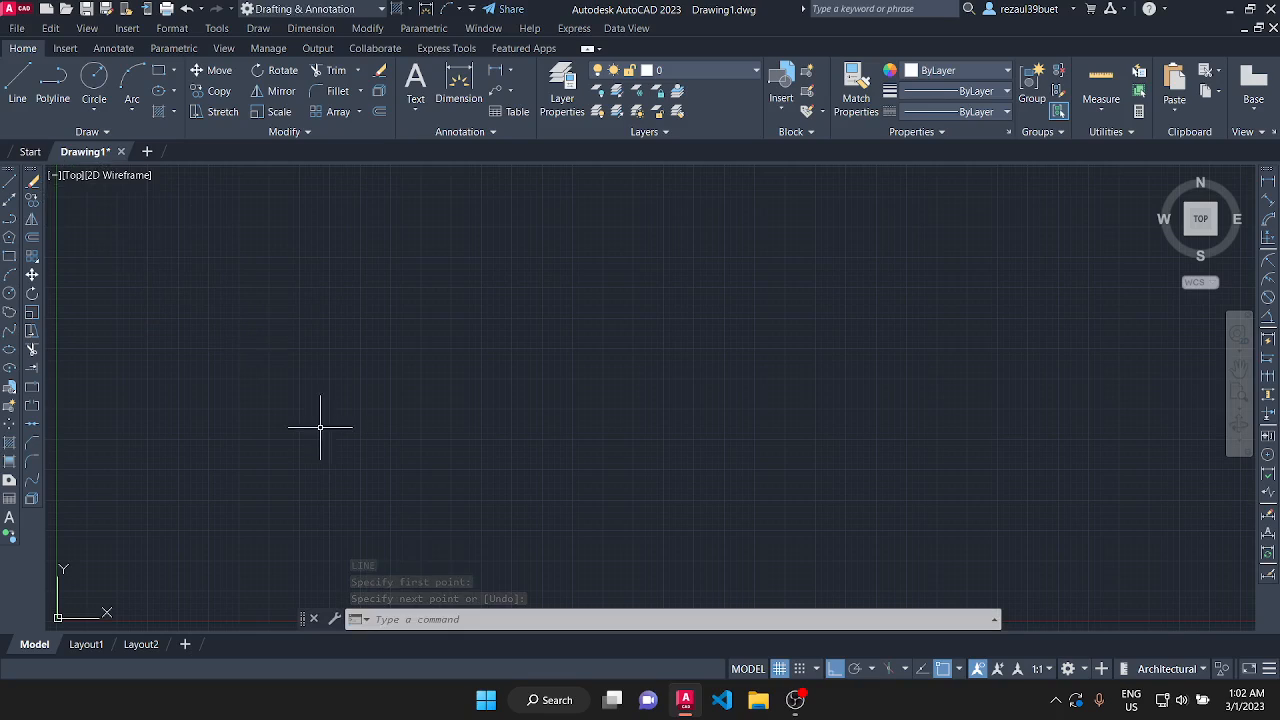
Start the Line command and place the line's first point at the origin, 0,0.
left_click(401, 620)
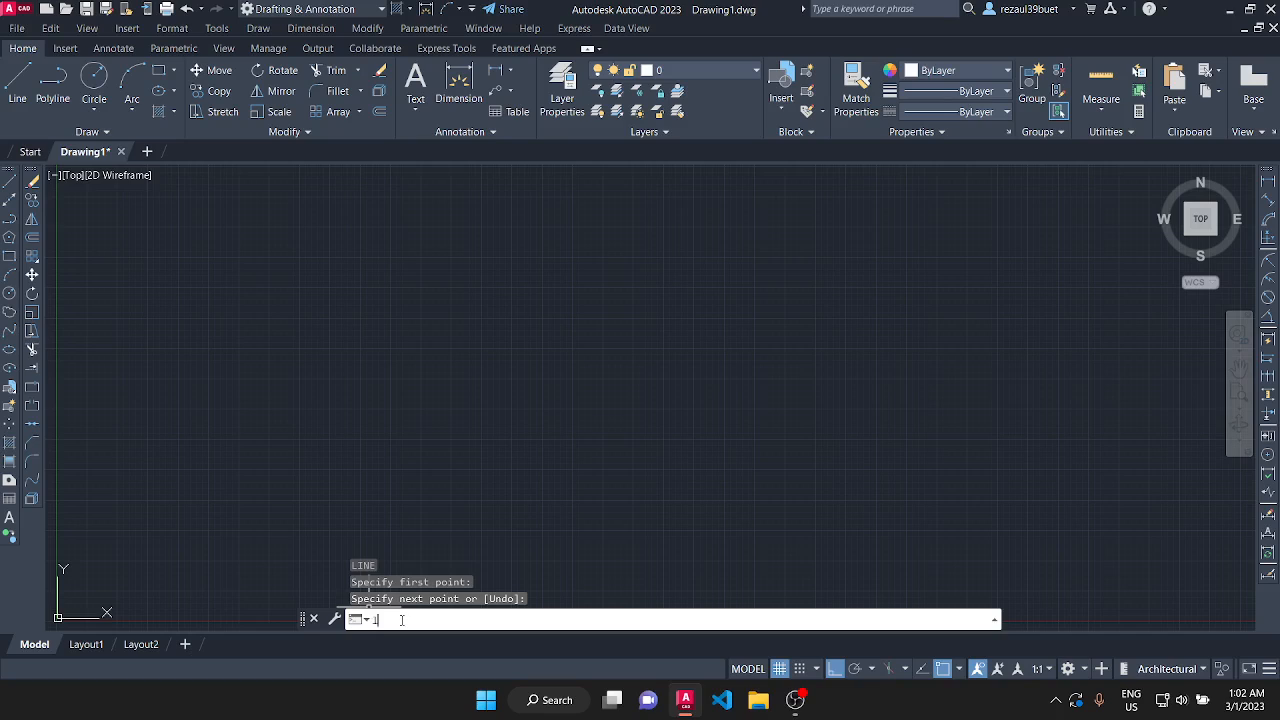
type("L")
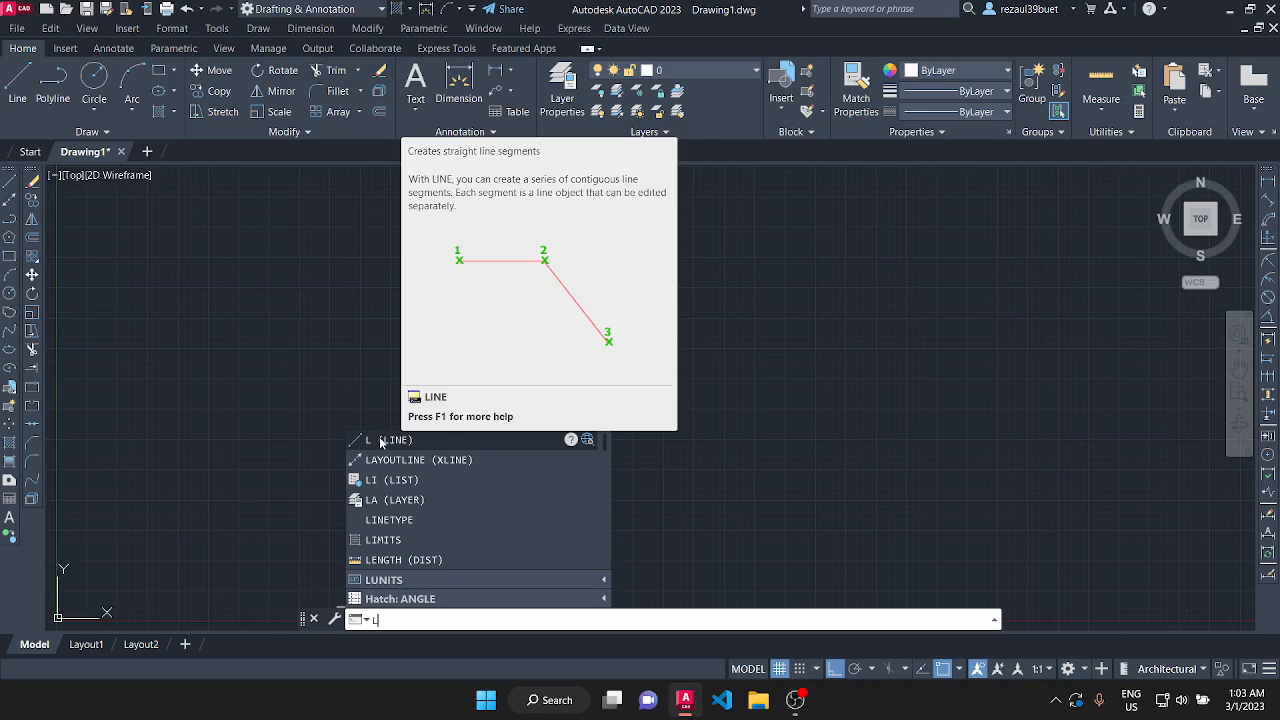
left_click(380, 442)
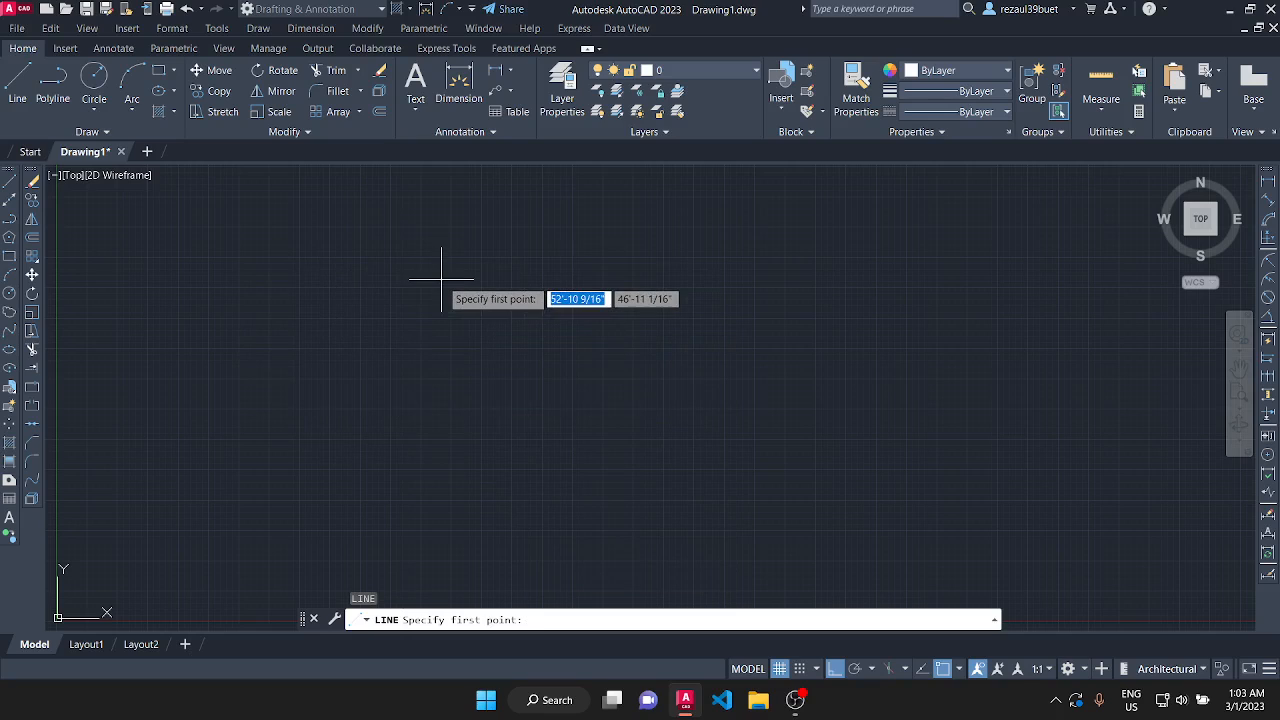
scroll(548, 252, "down", 2)
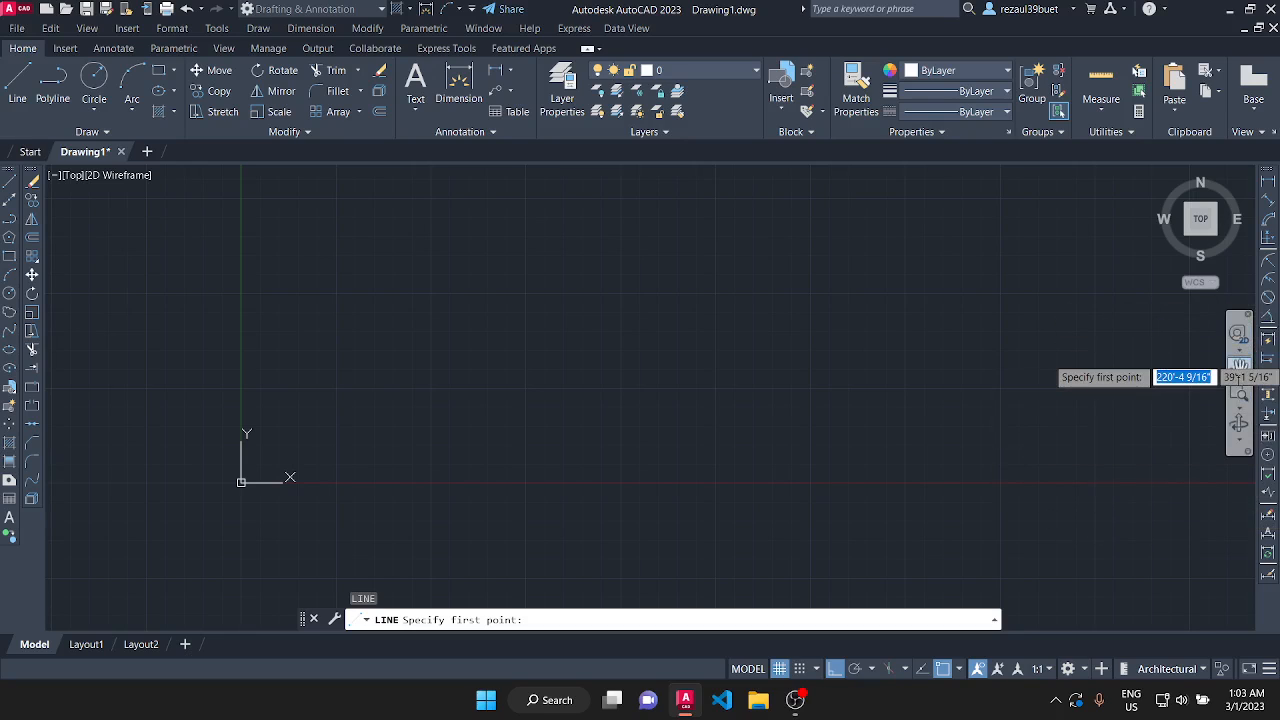
left_click(1239, 368)
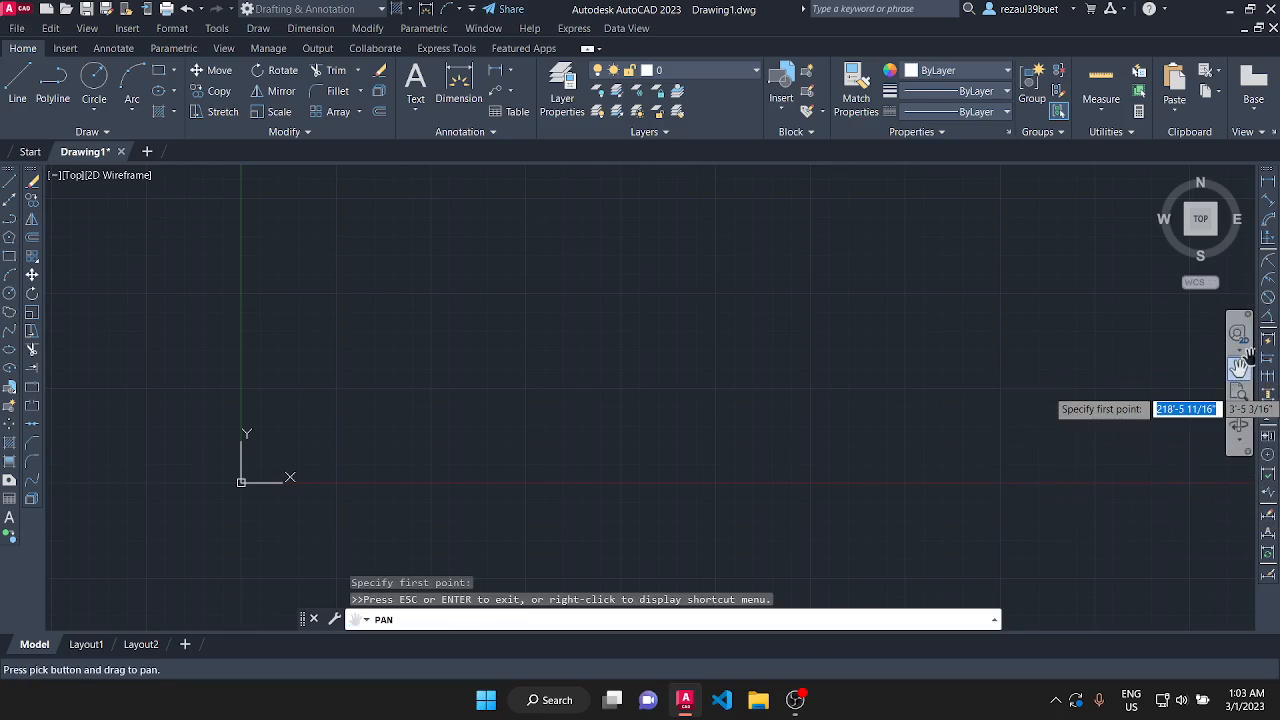
left_click_drag(225, 490, 366, 426)
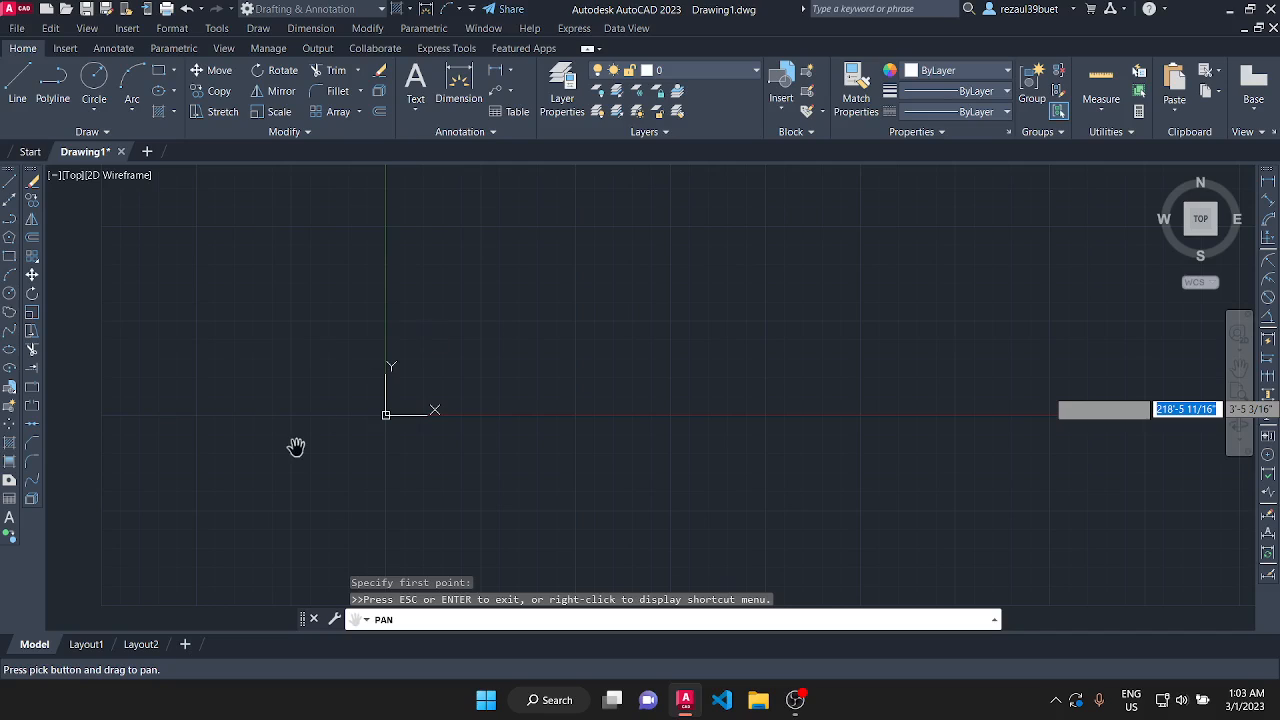
key("Escape")
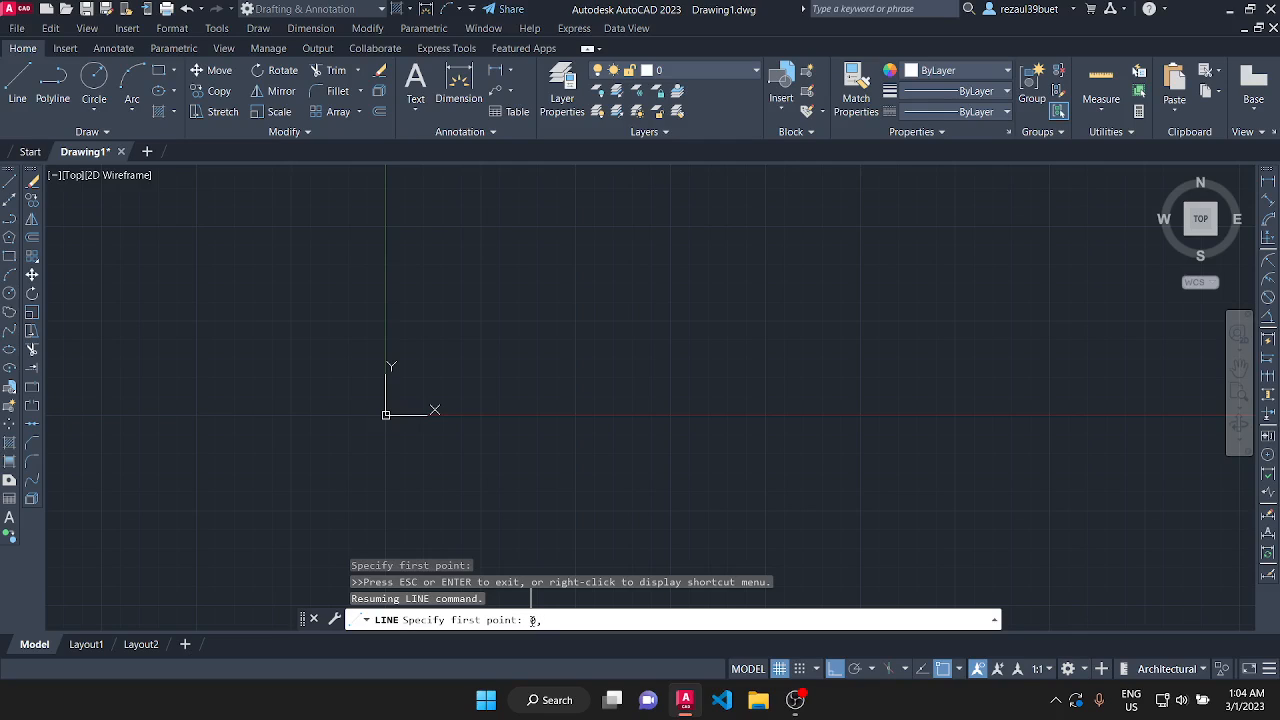
key("Return")
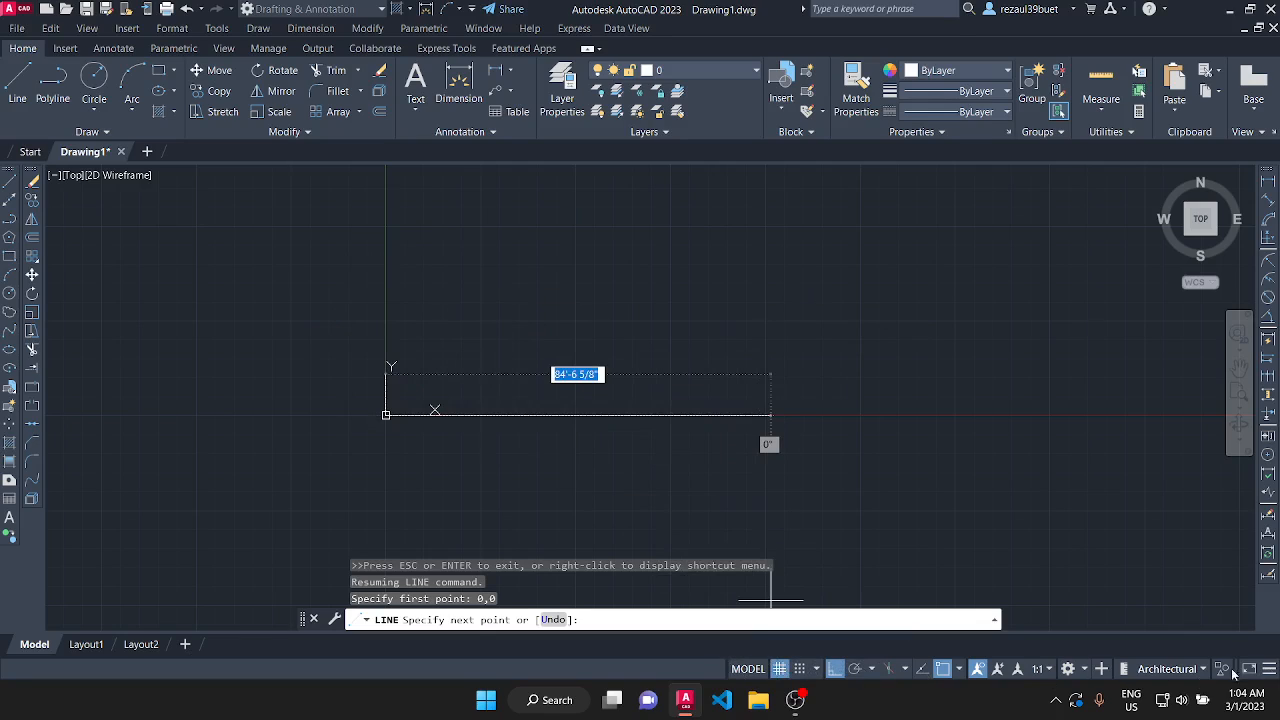
Try out Ortho mode and object snap by switching each off and on, and leave Ortho off.
left_click(835, 669)
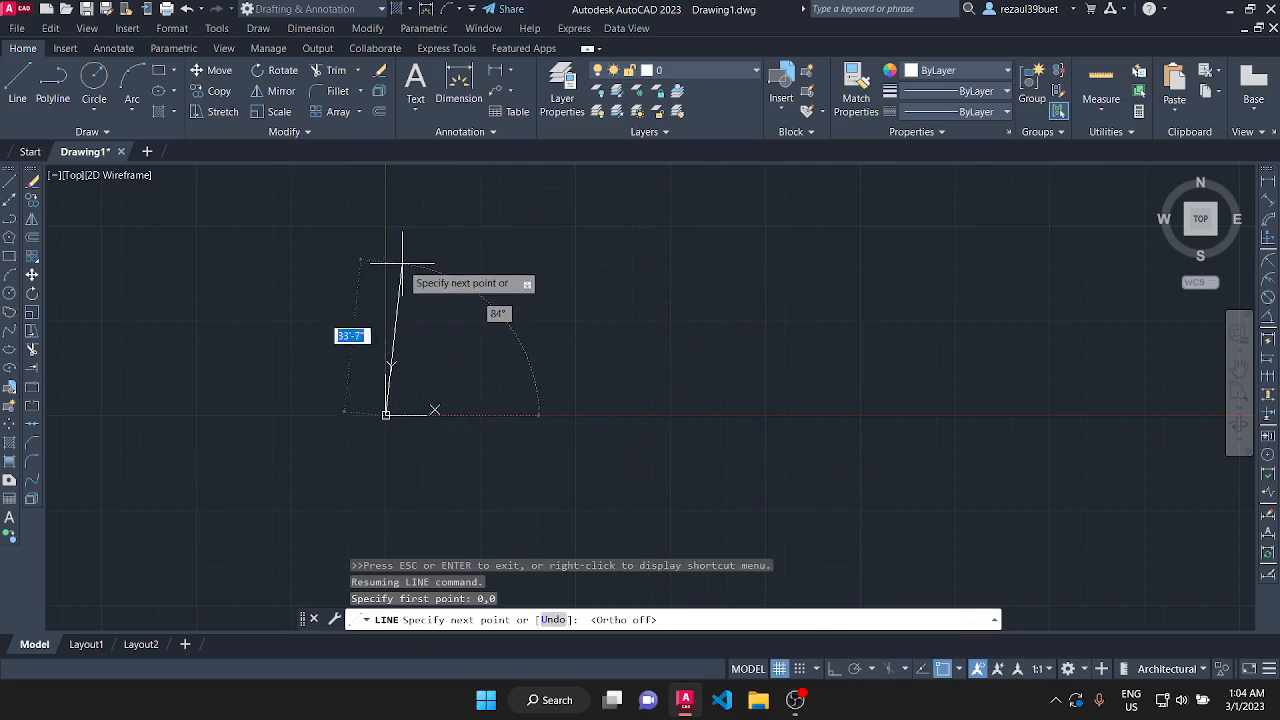
left_click(835, 671)
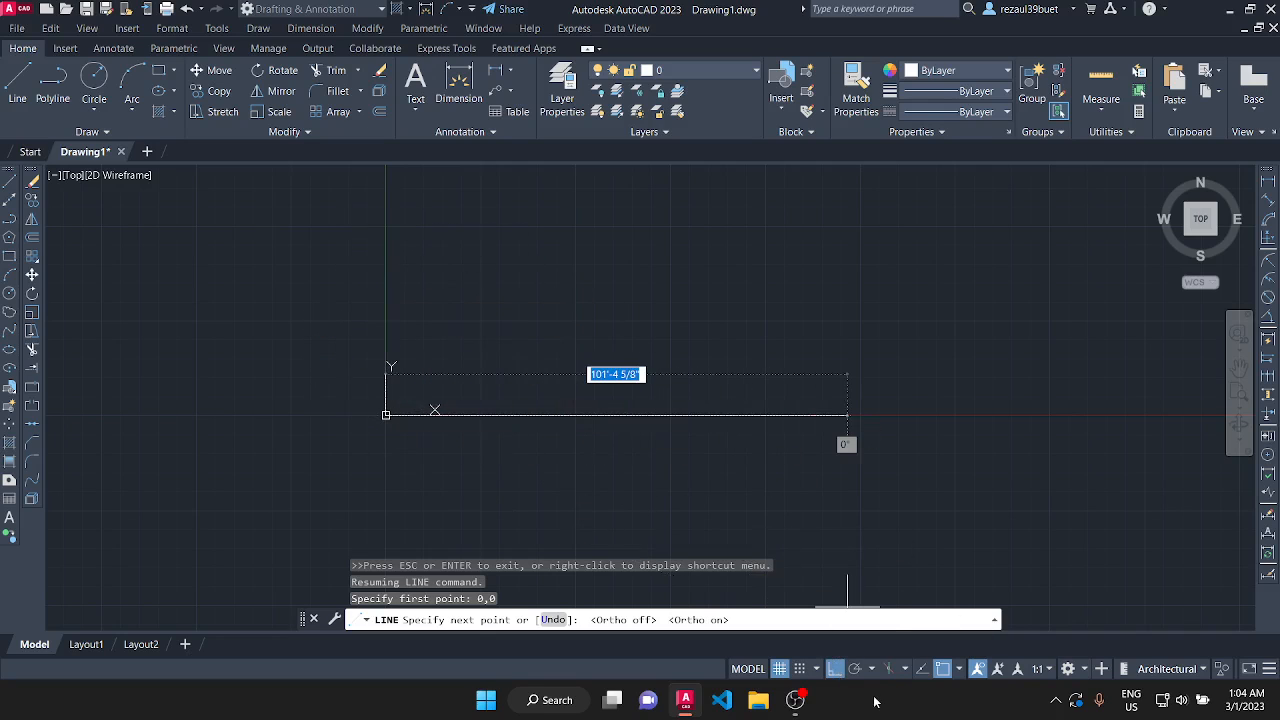
left_click(944, 669)
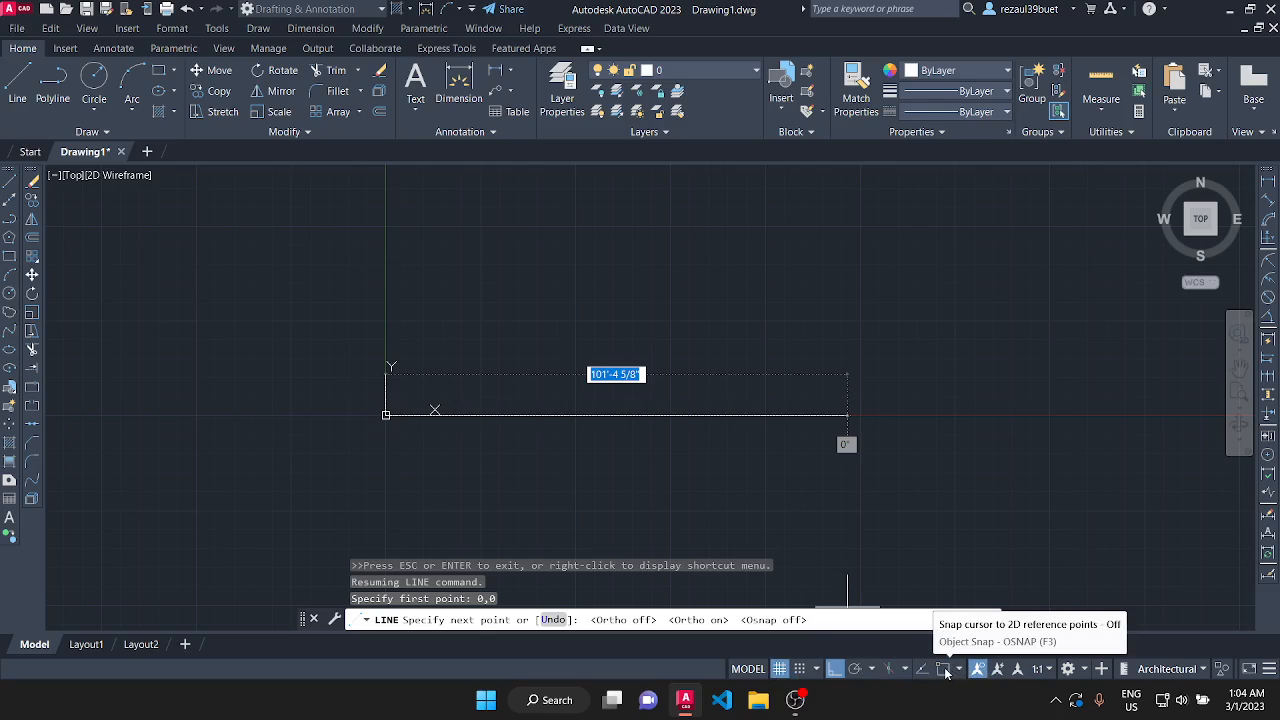
left_click(945, 670)
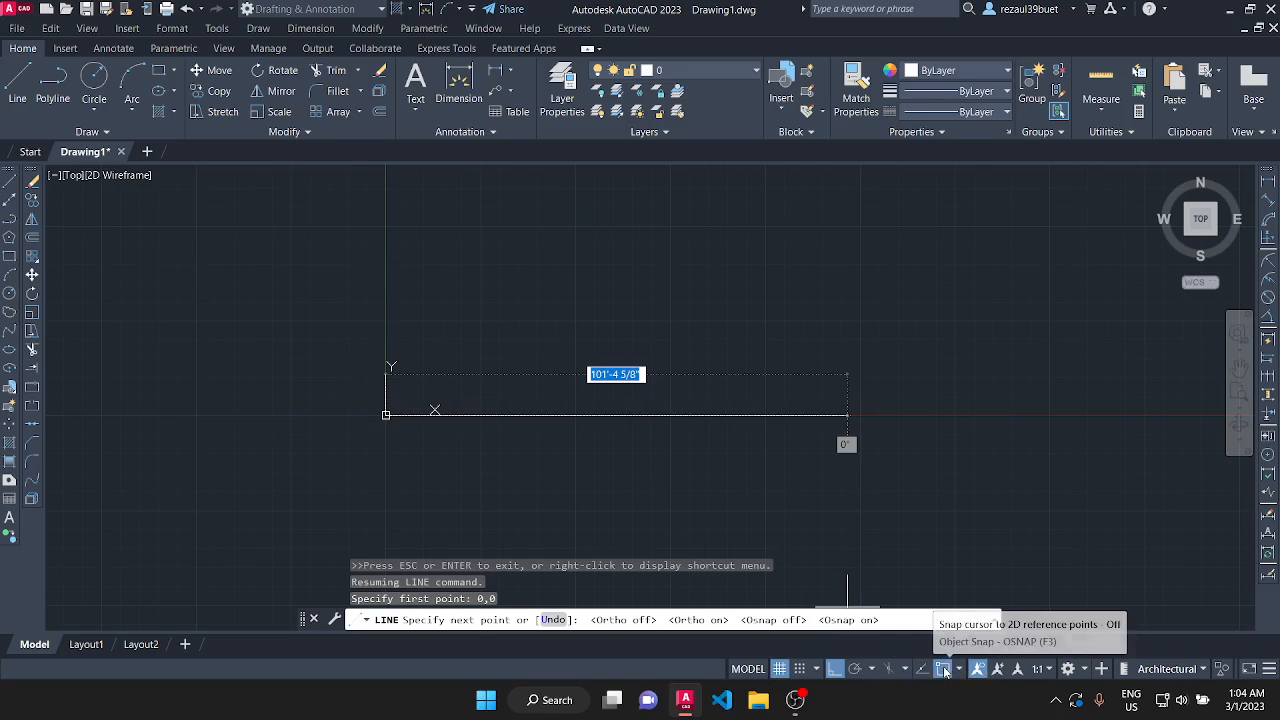
left_click(836, 668)
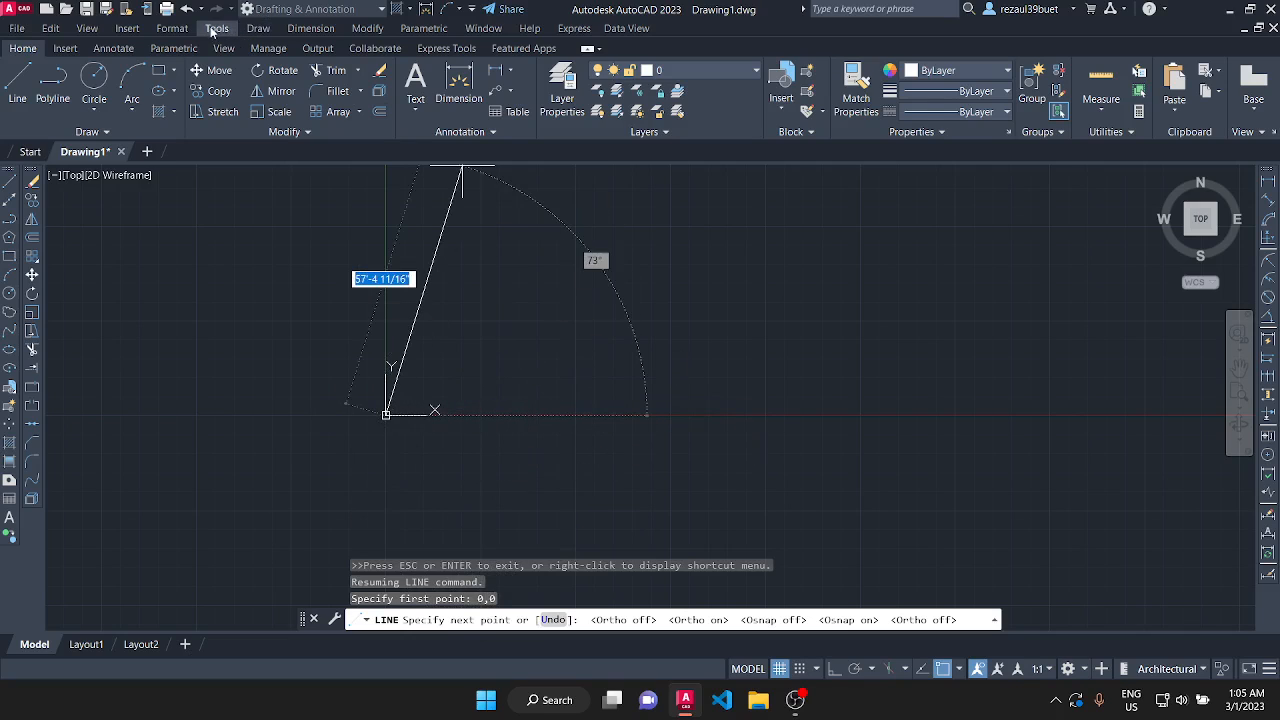
Check the length type, precision and insertion scale in the drawing units settings.
left_click(172, 28)
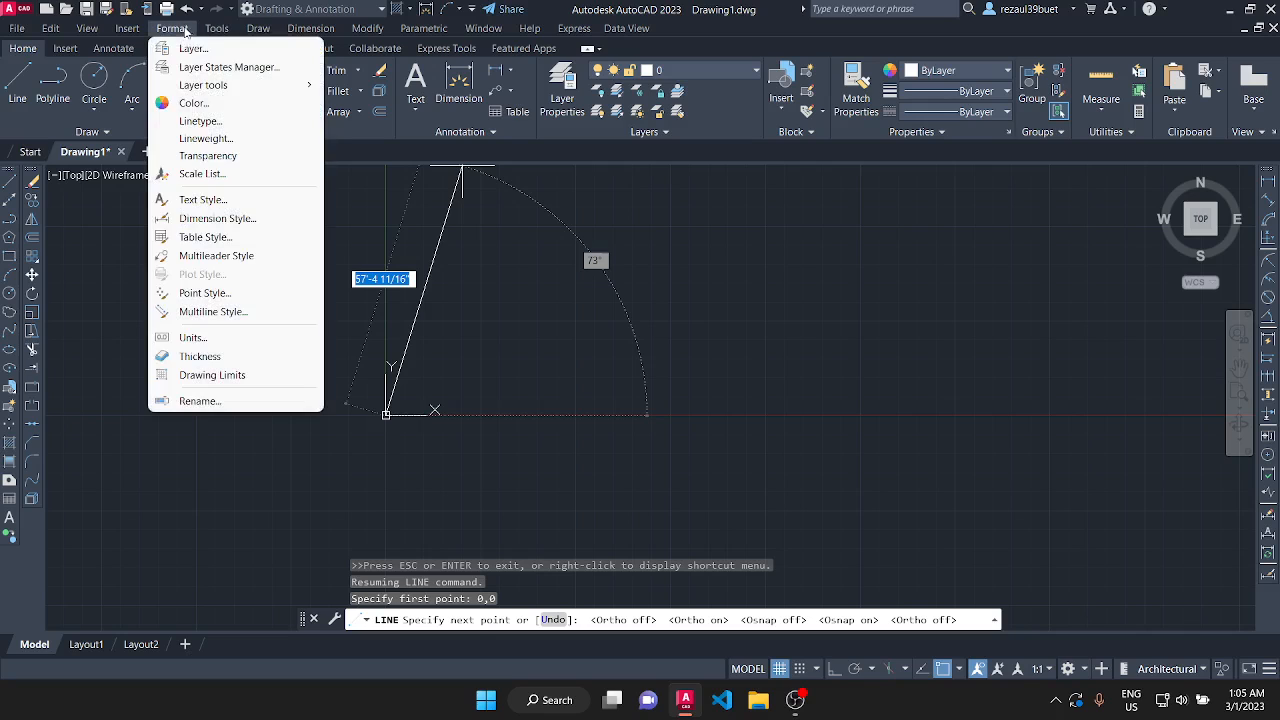
left_click(240, 337)
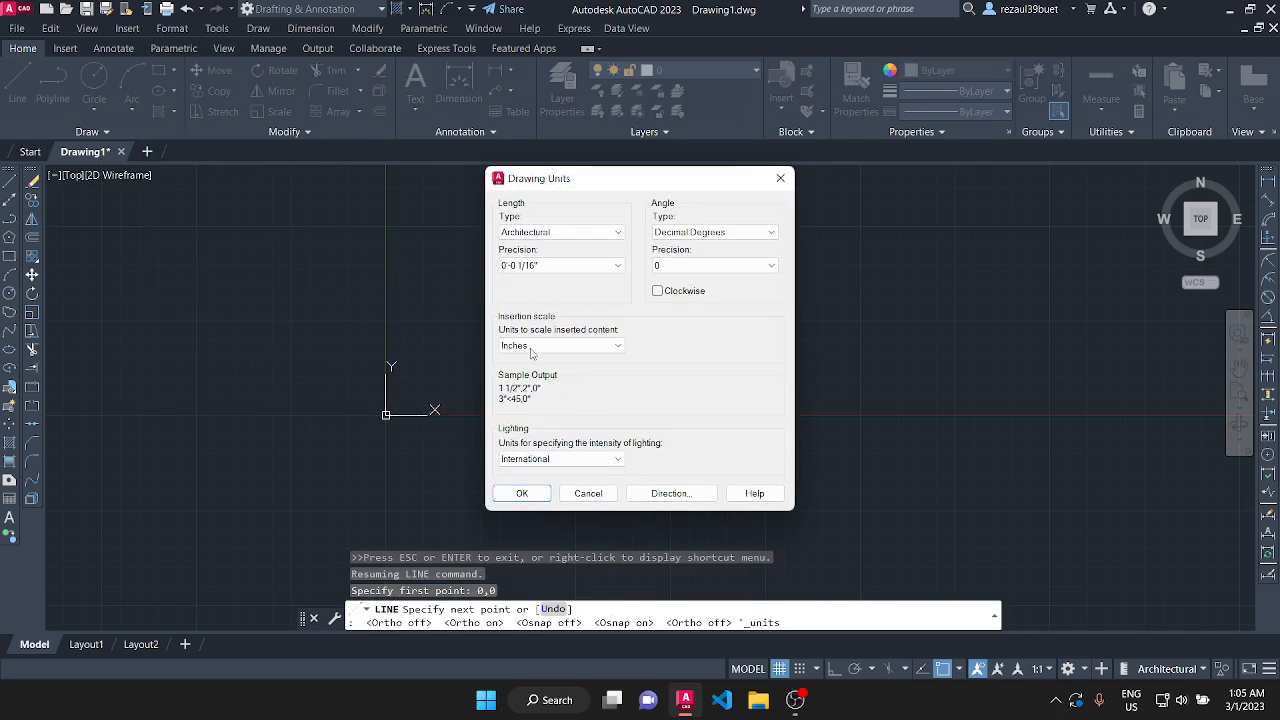
left_click(527, 494)
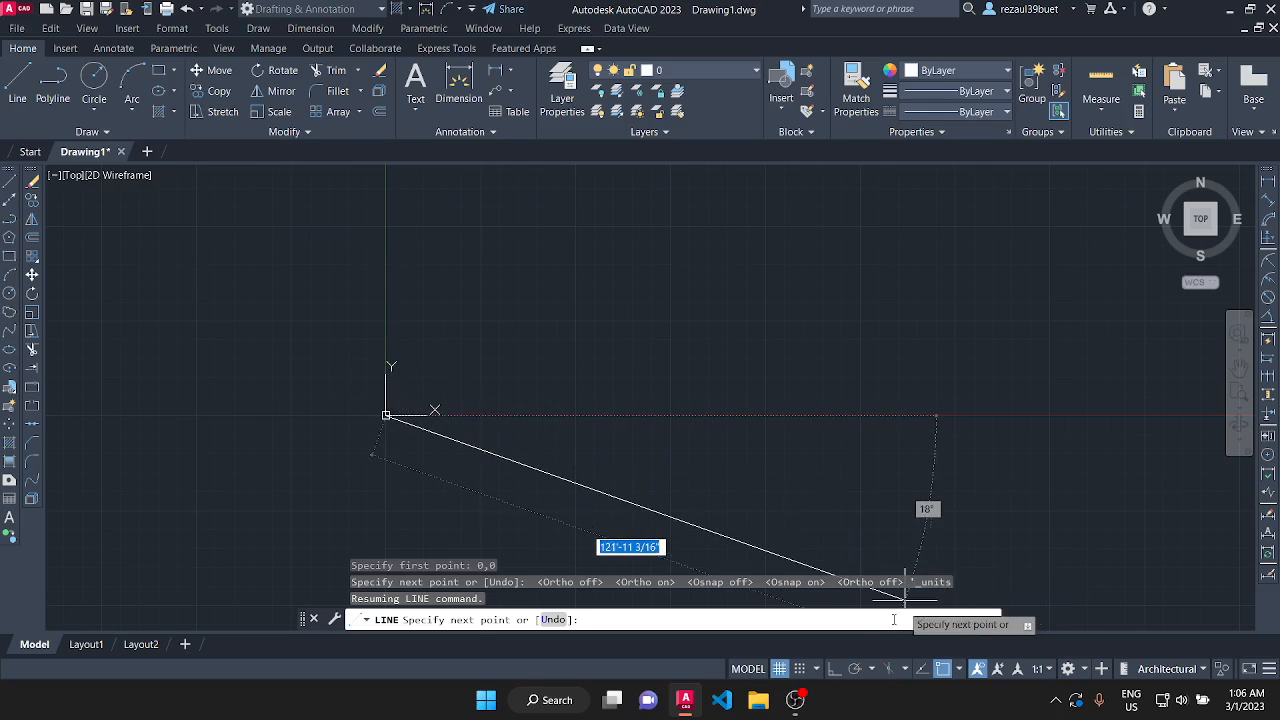
Turn Ortho mode on and draw a horizontal line segment 10 inches long from the origin along the positive X axis.
left_click(840, 668)
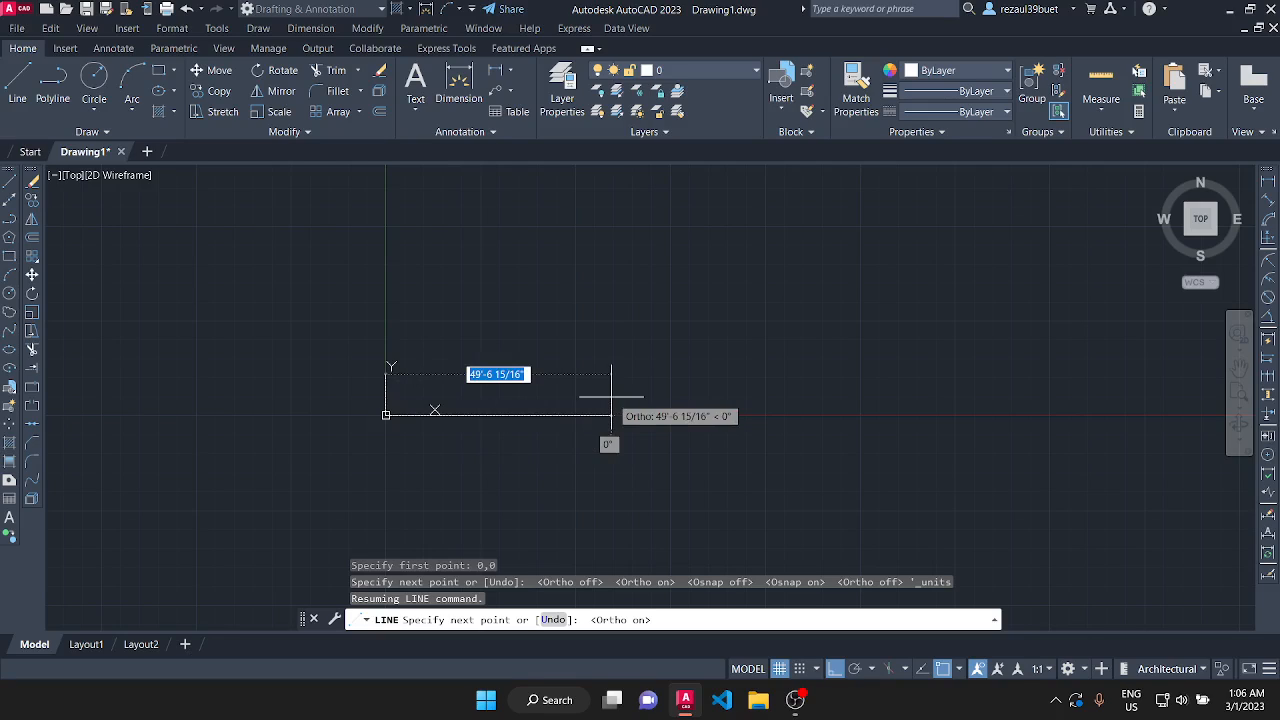
type("10")
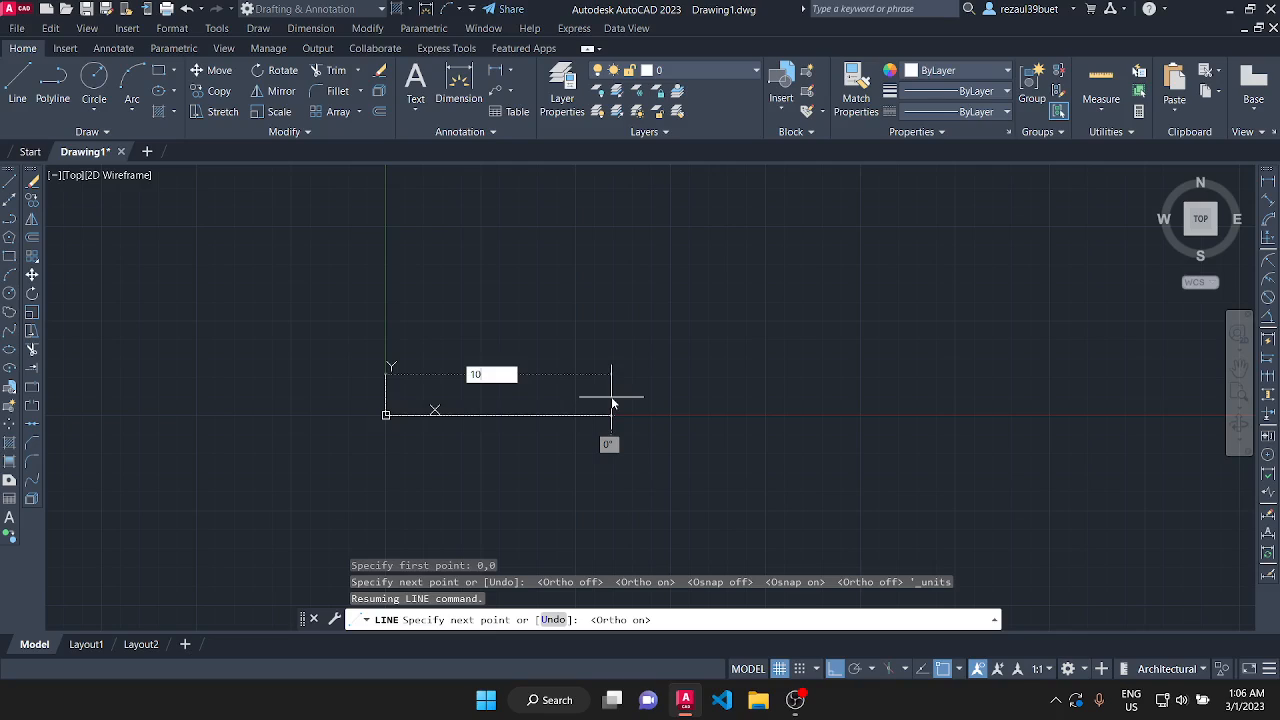
key("Return")
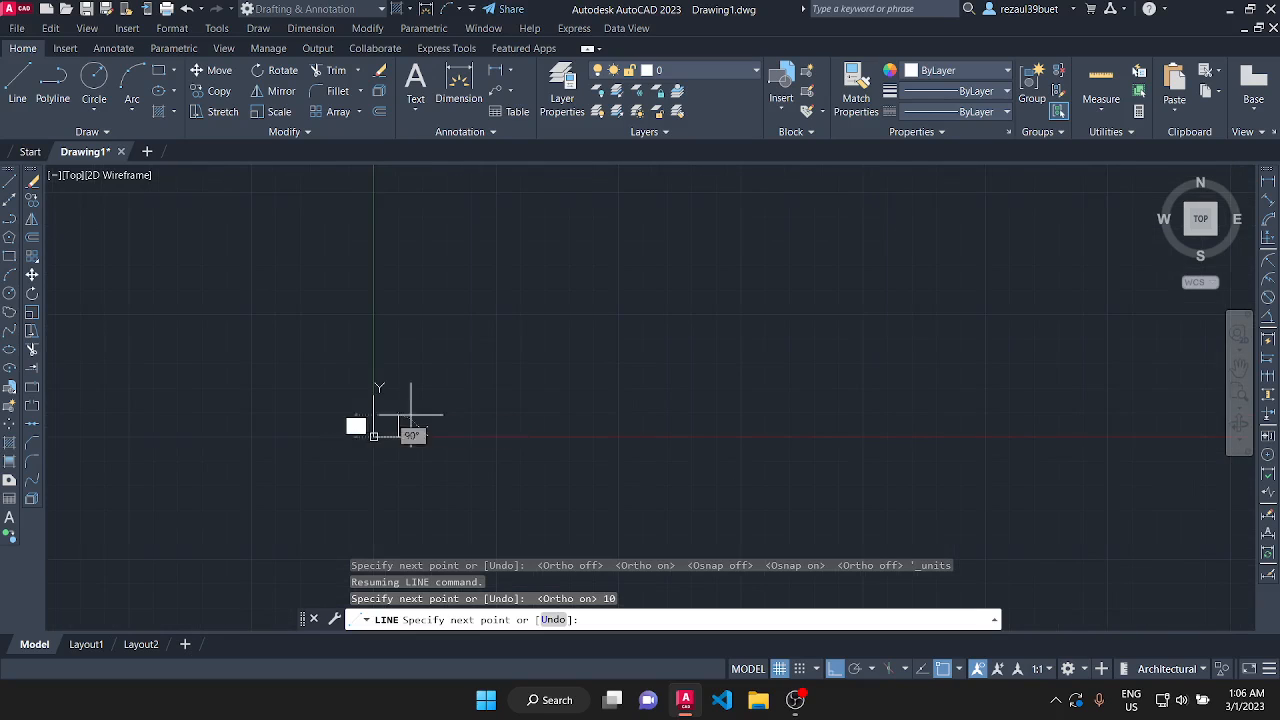
Draw a vertical segment 10 inches upward from the end of the horizontal base line.
scroll(383, 440, "up", 10)
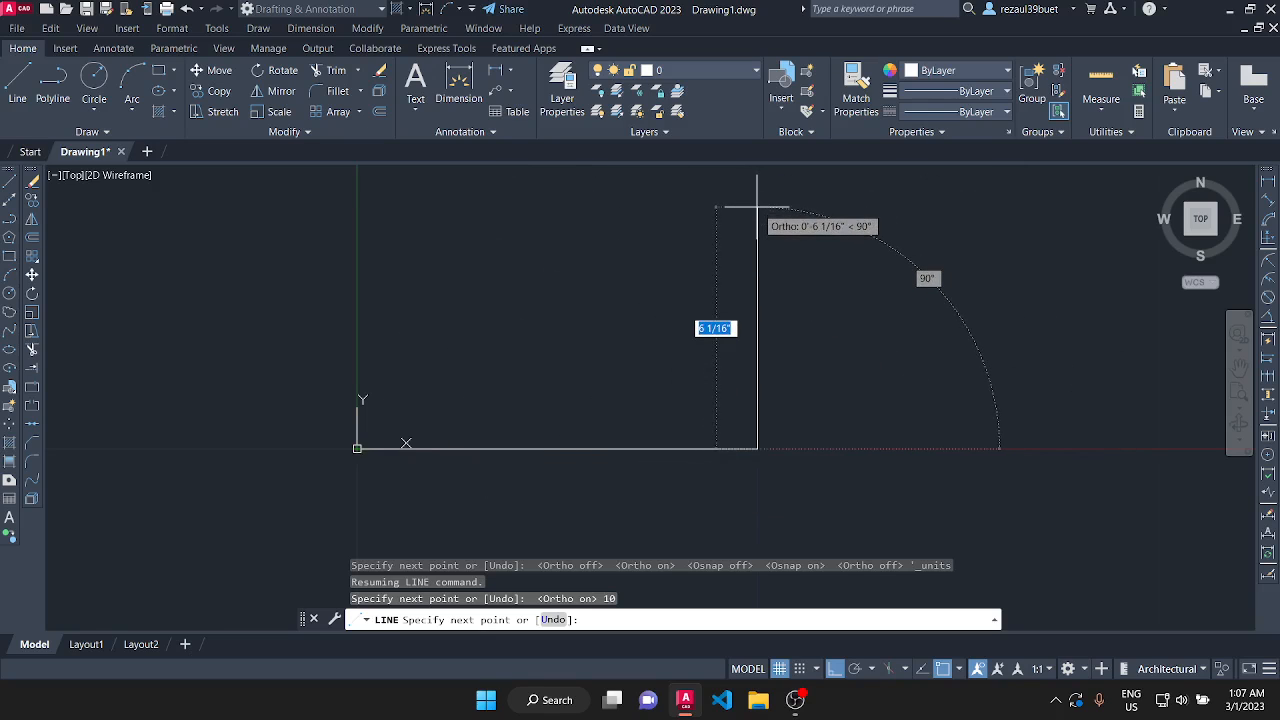
type("10")
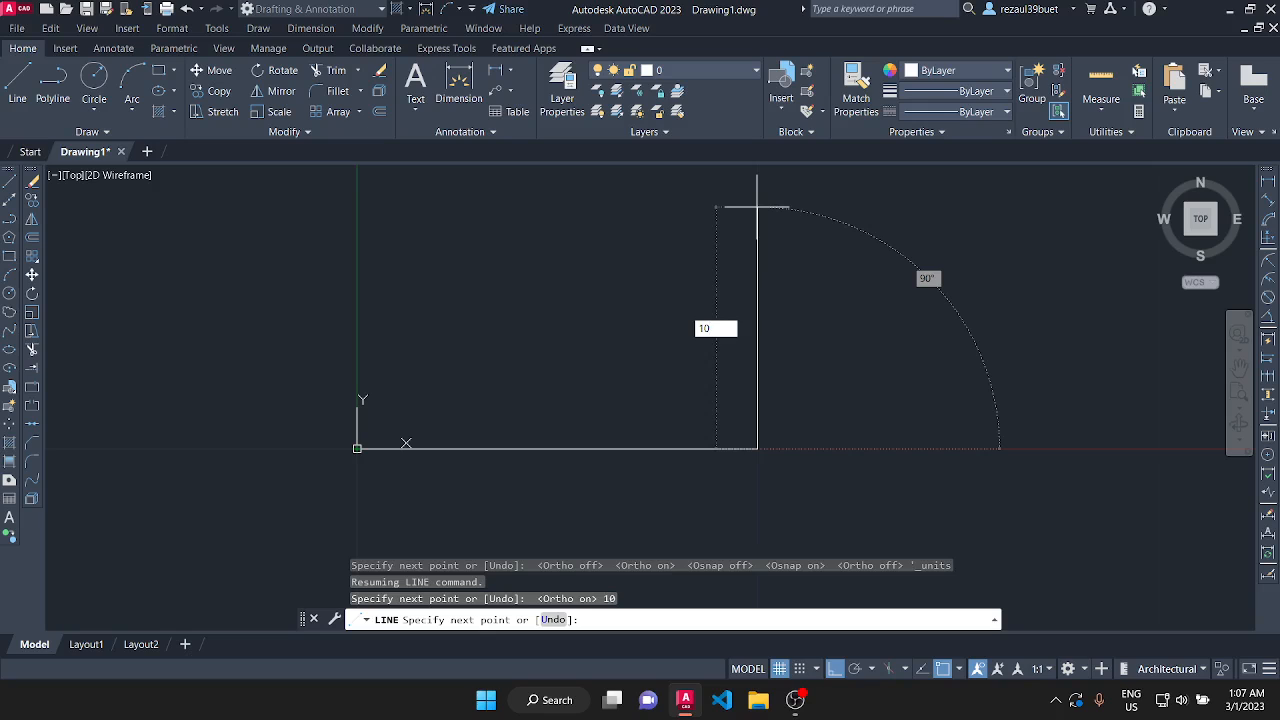
key("Return")
Draw the square's top edge as a horizontal segment 10 inches long in the negative X direction.
scroll(757, 286, "down", 2)
scroll(743, 206, "down", 2)
scroll(751, 200, "up", 2)
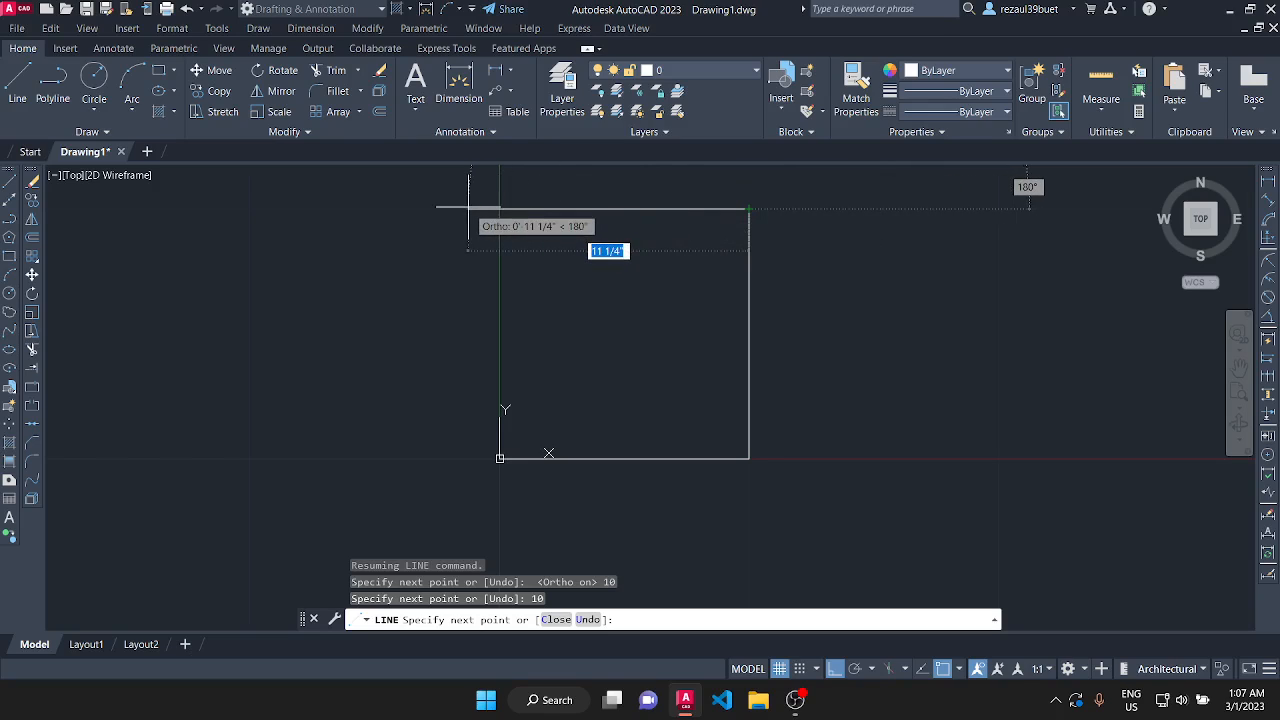
type("10")
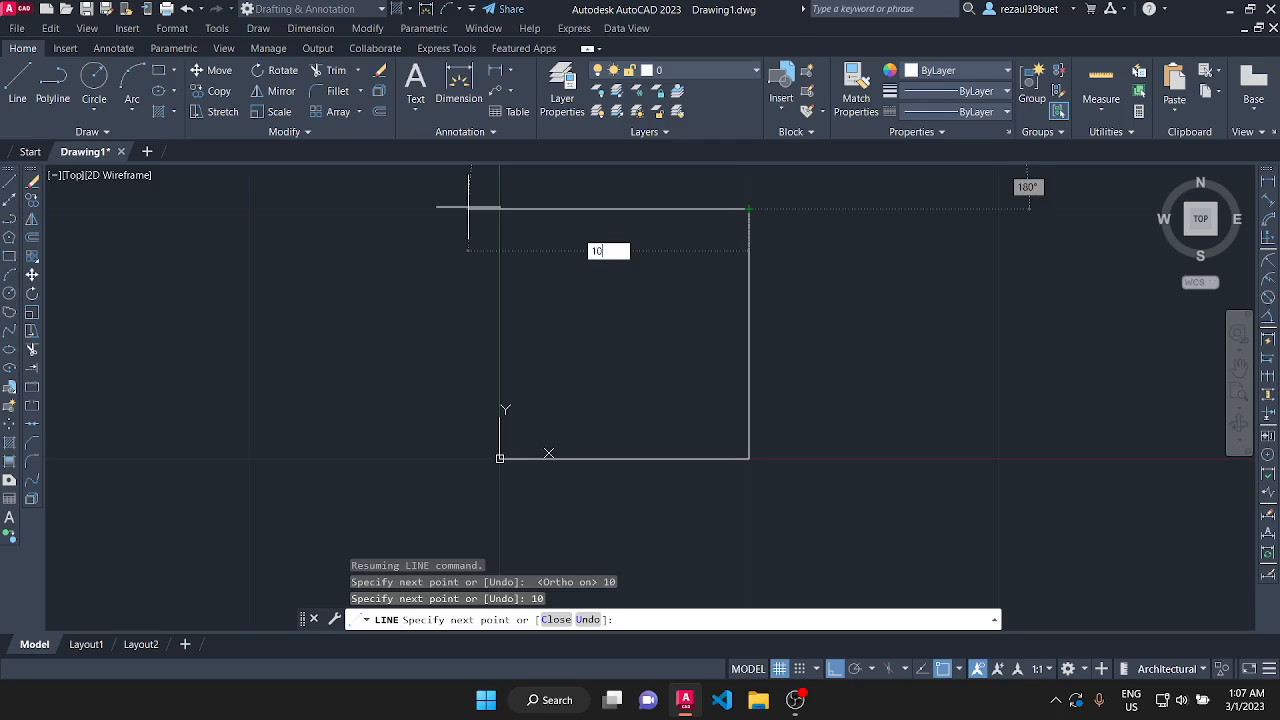
key("Return")
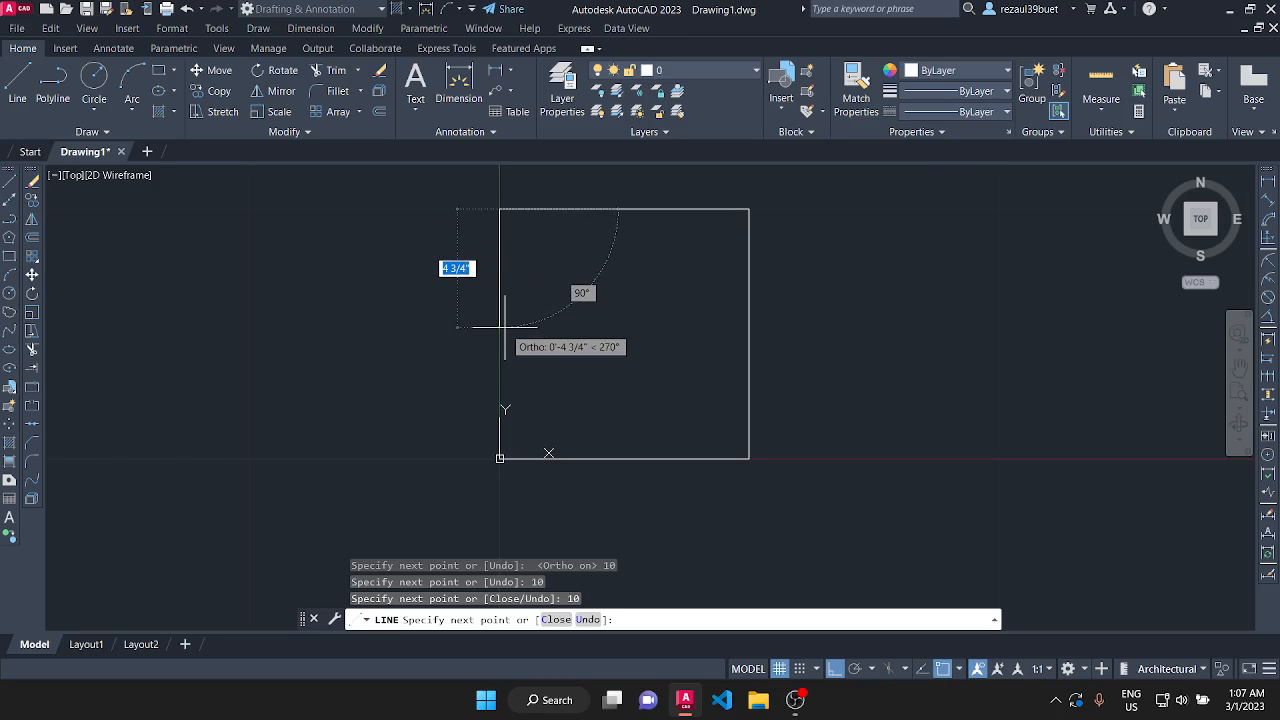
Draw the last side 10 inches downward to the origin and end the Line command.
type("10")
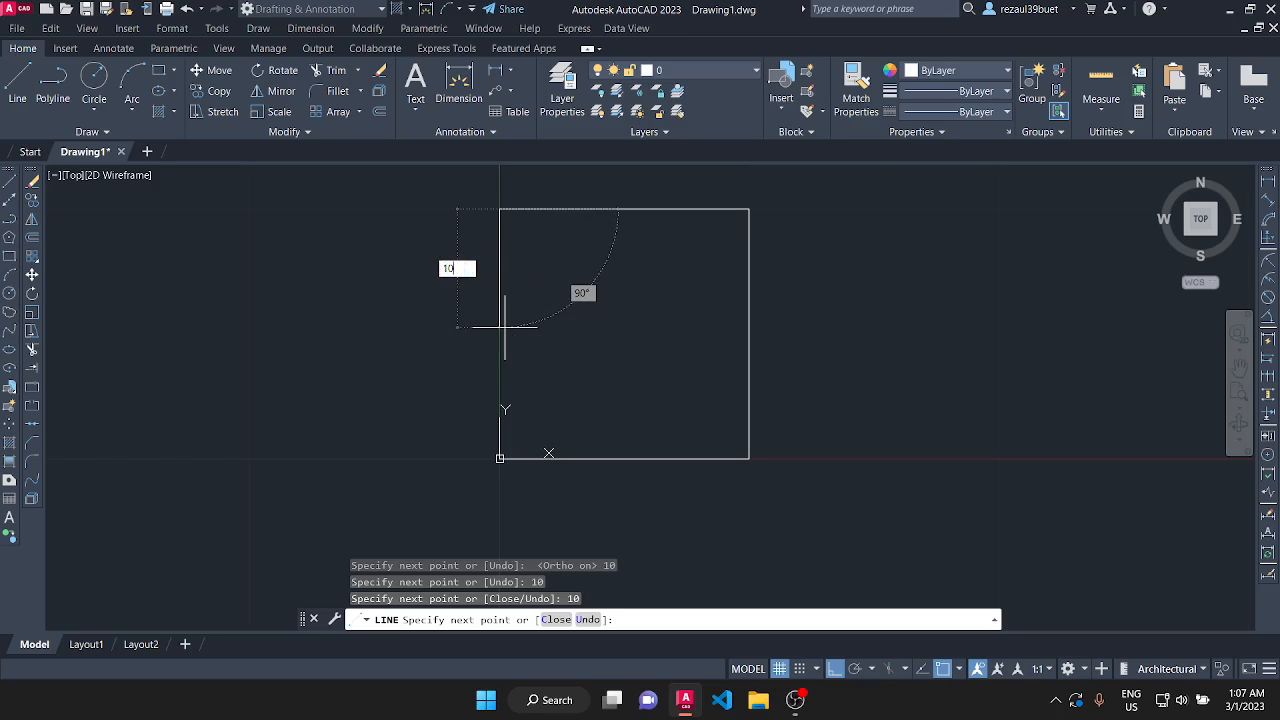
key("Return")
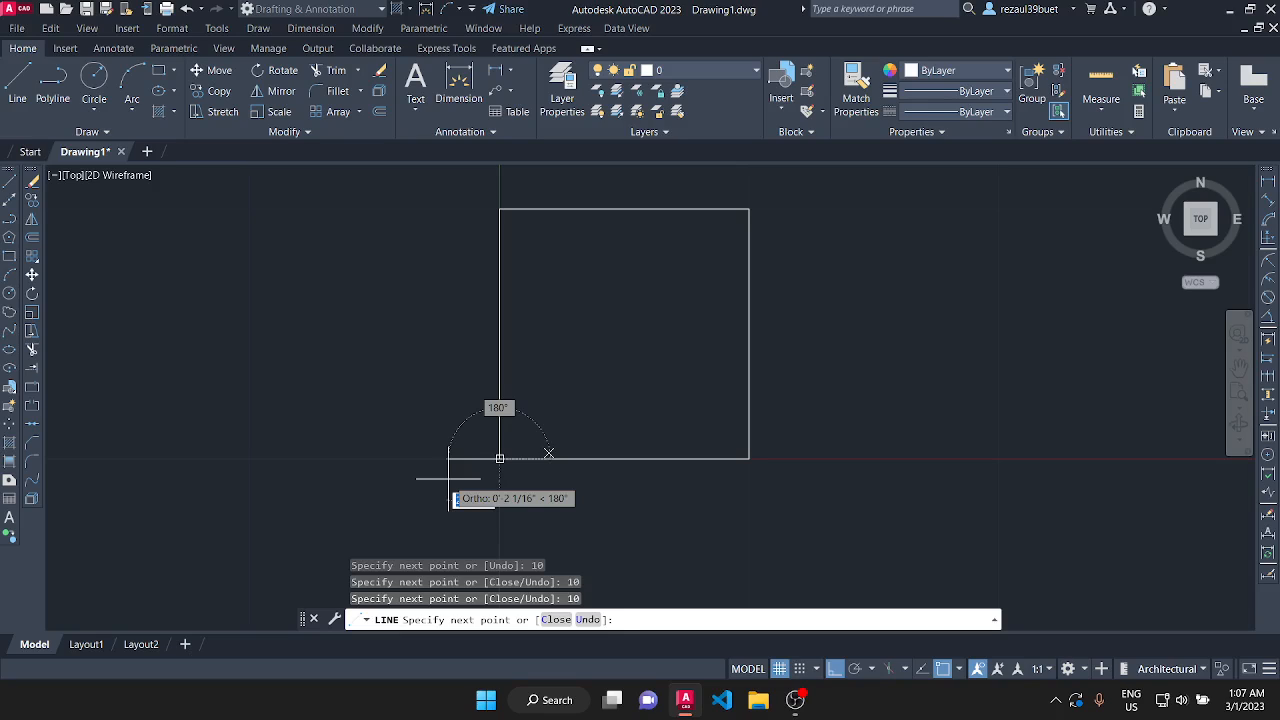
key("Return")
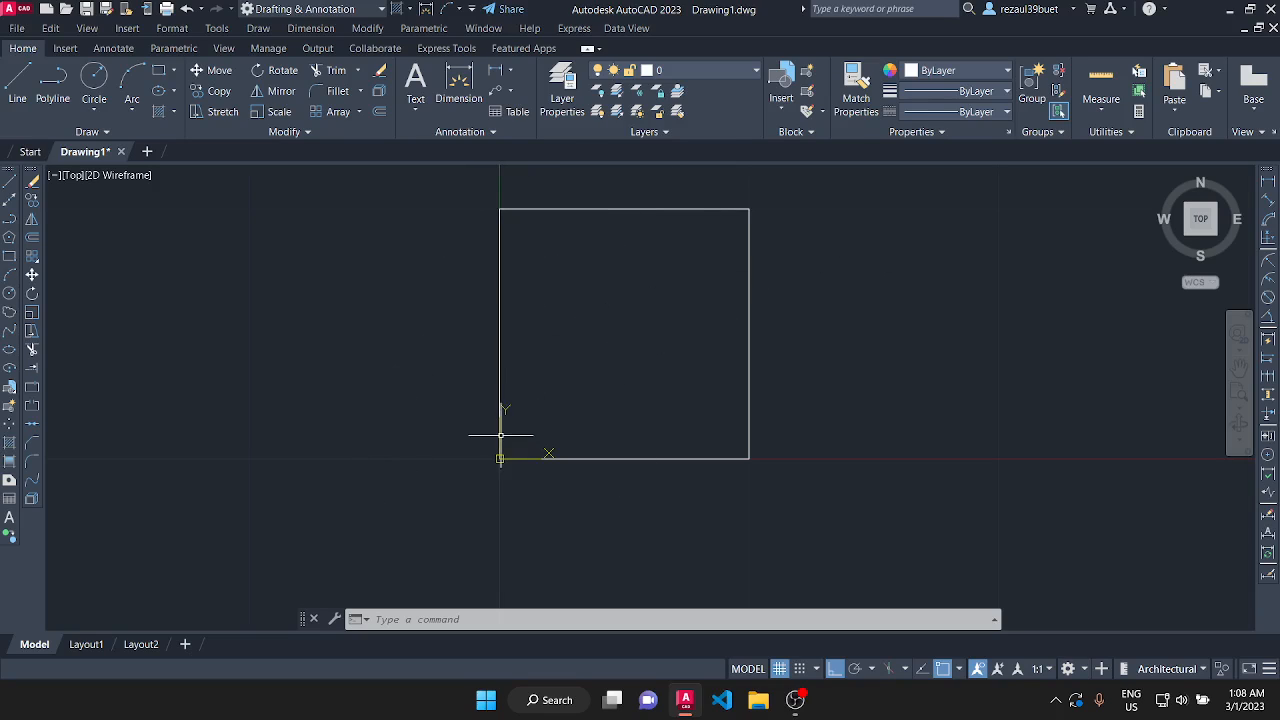
Select all four lines of the square with a selection window and erase them.
scroll(403, 488, "down", 1)
scroll(554, 422, "up", 2)
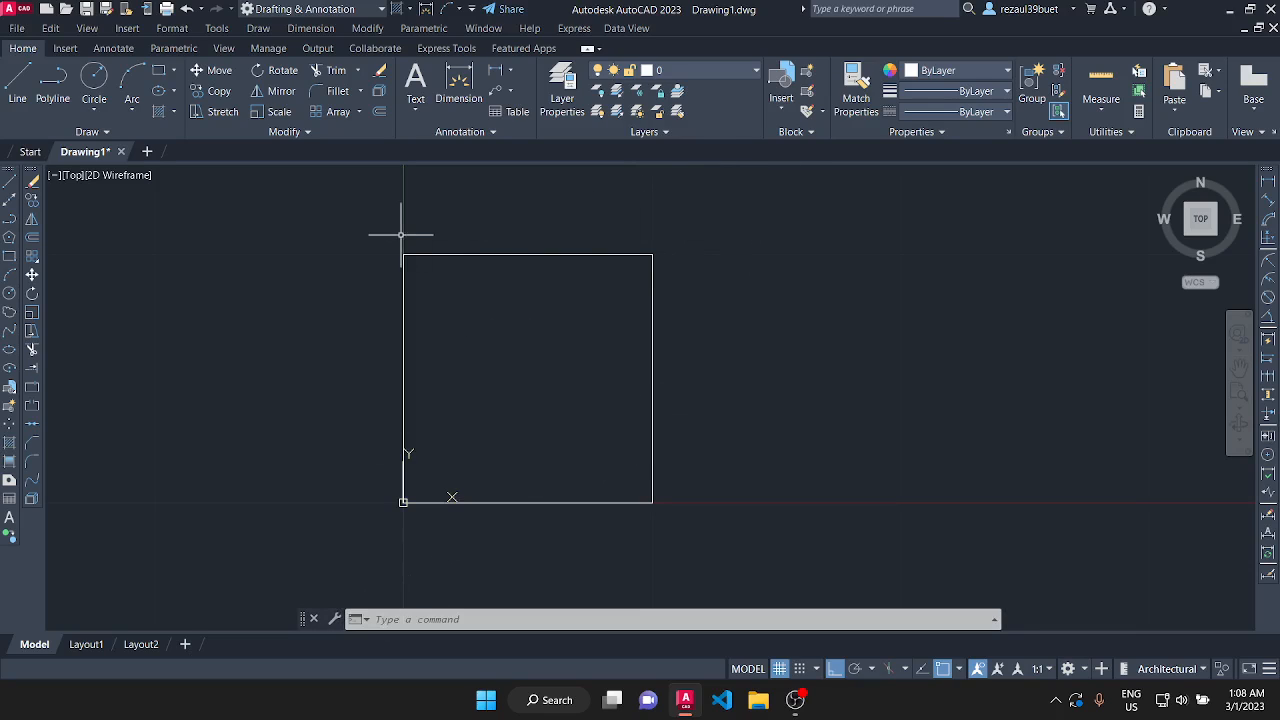
left_click(331, 208)
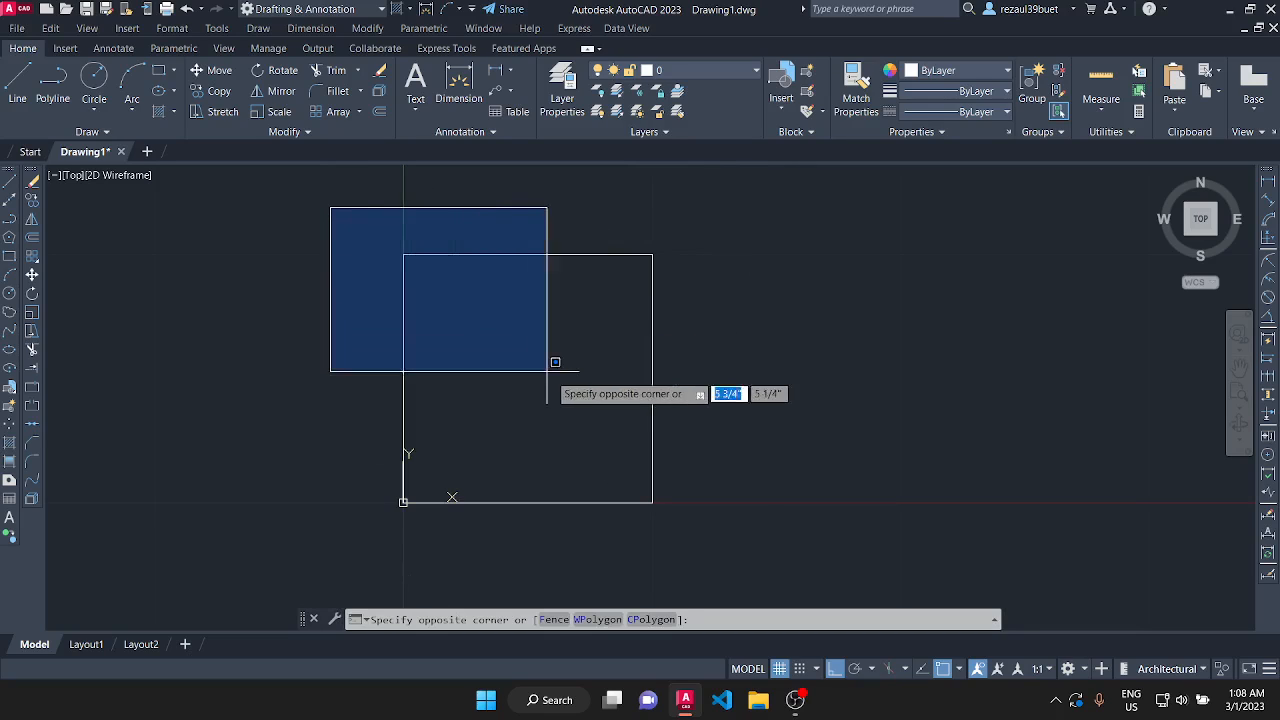
left_click(738, 510)
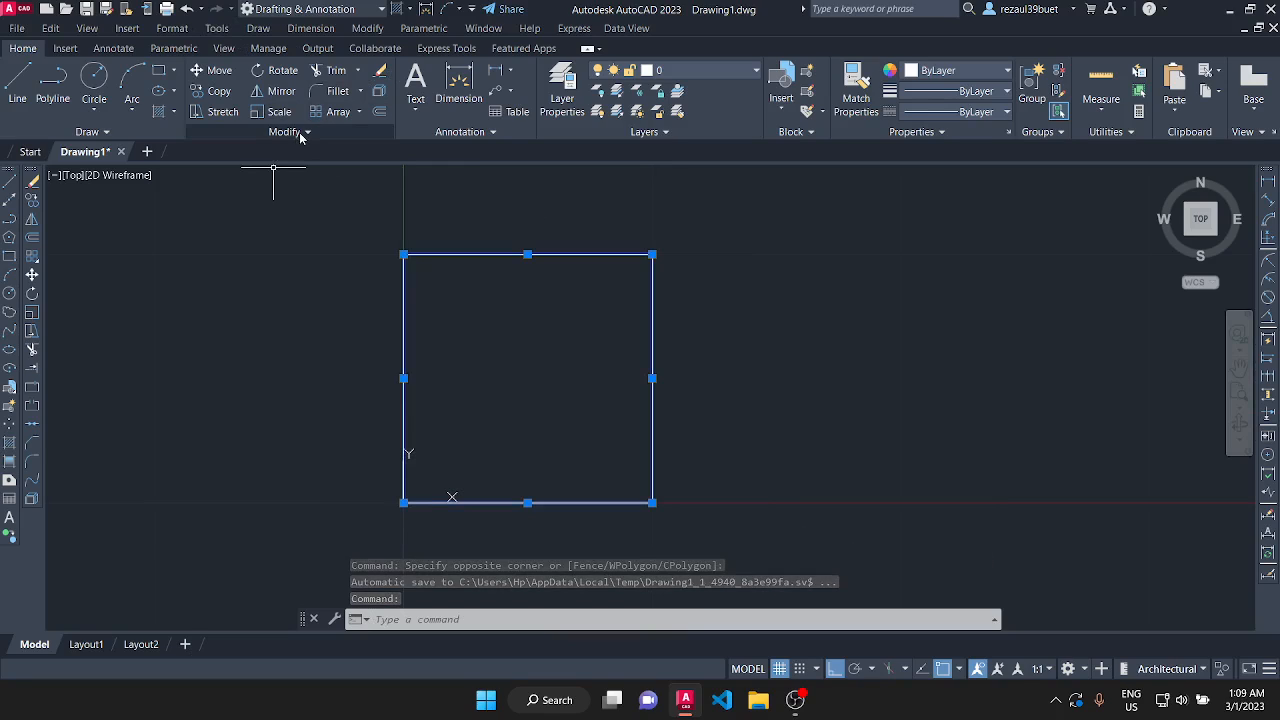
left_click(382, 70)
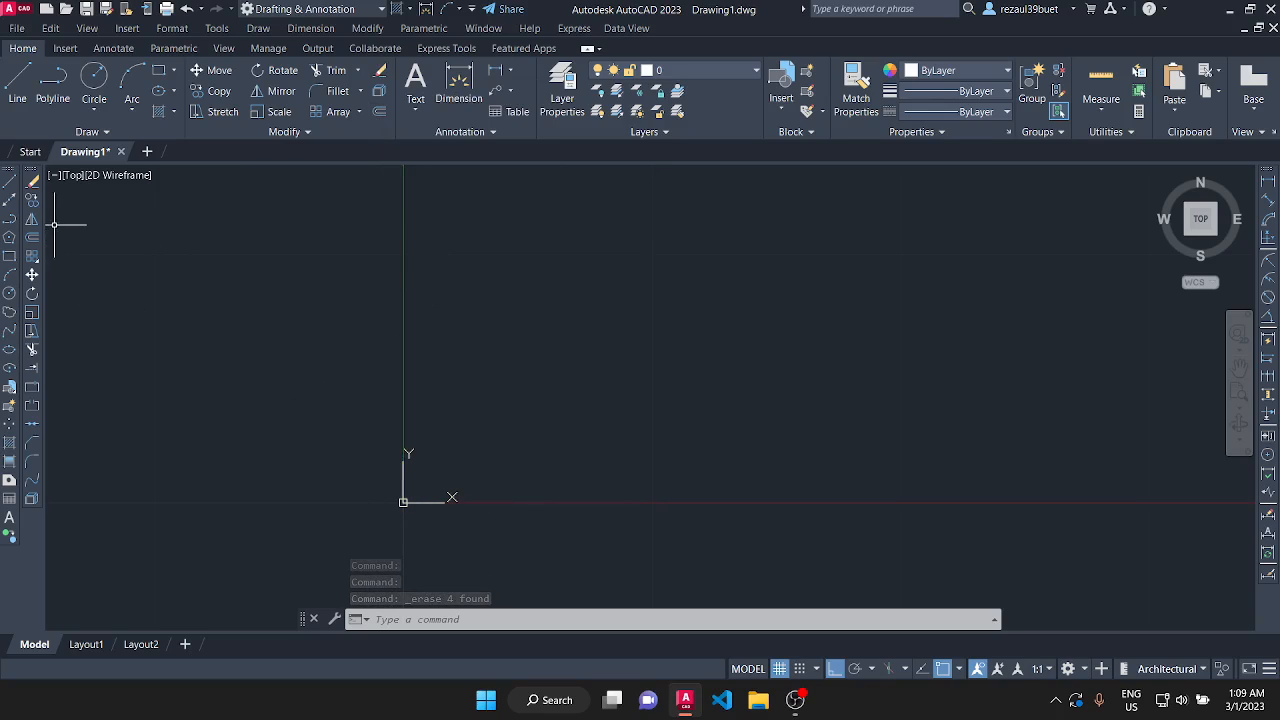
Start a new line with its first point at the origin, 0,0.
left_click(258, 28)
left_click(290, 75)
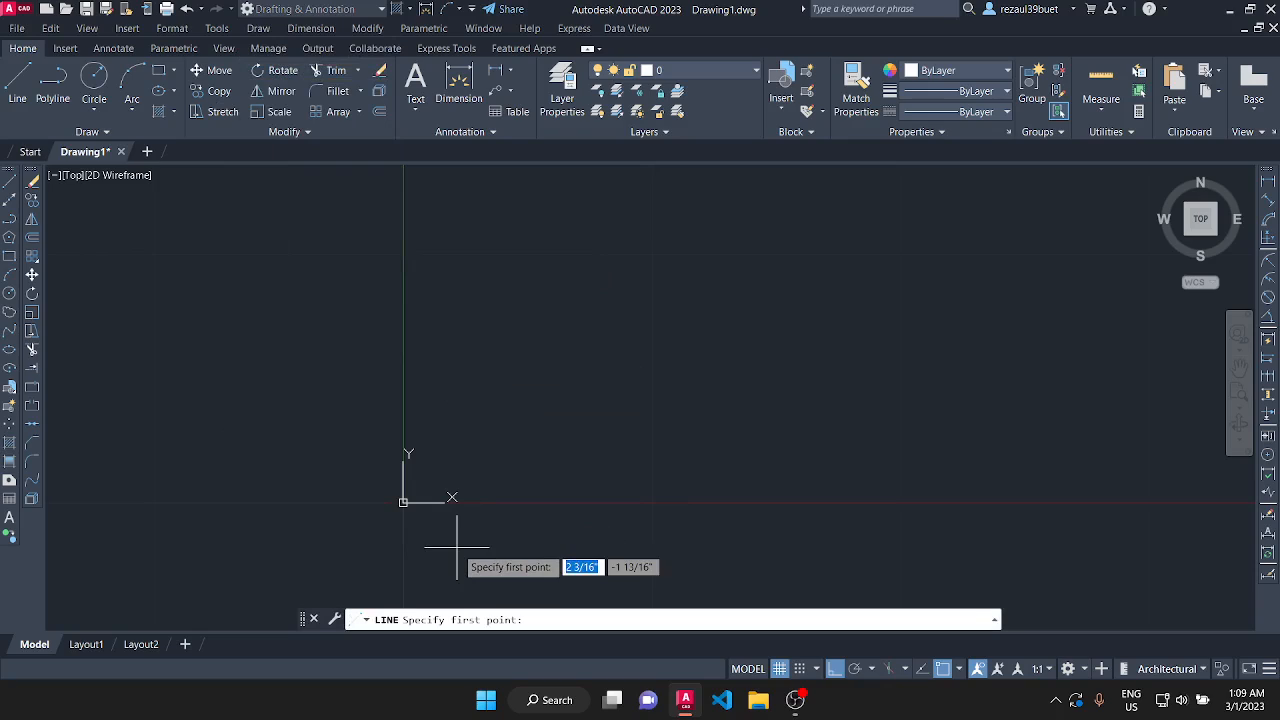
type("0,0")
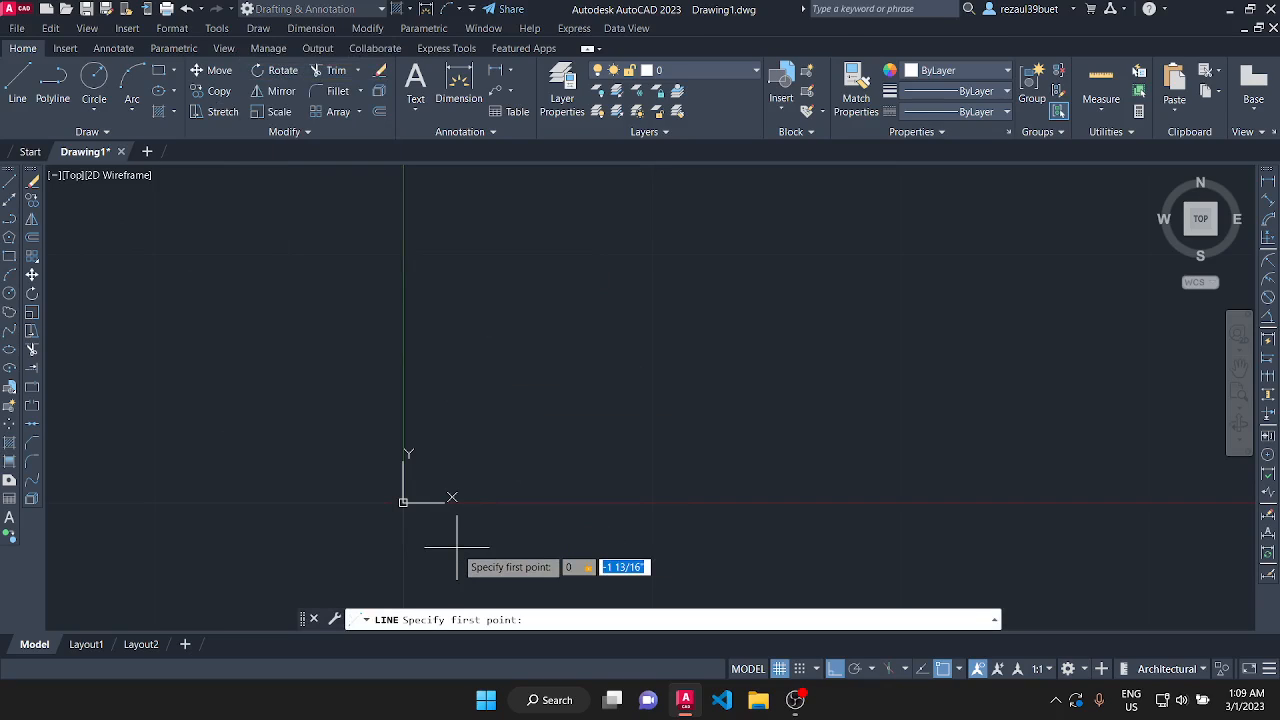
key("Return")
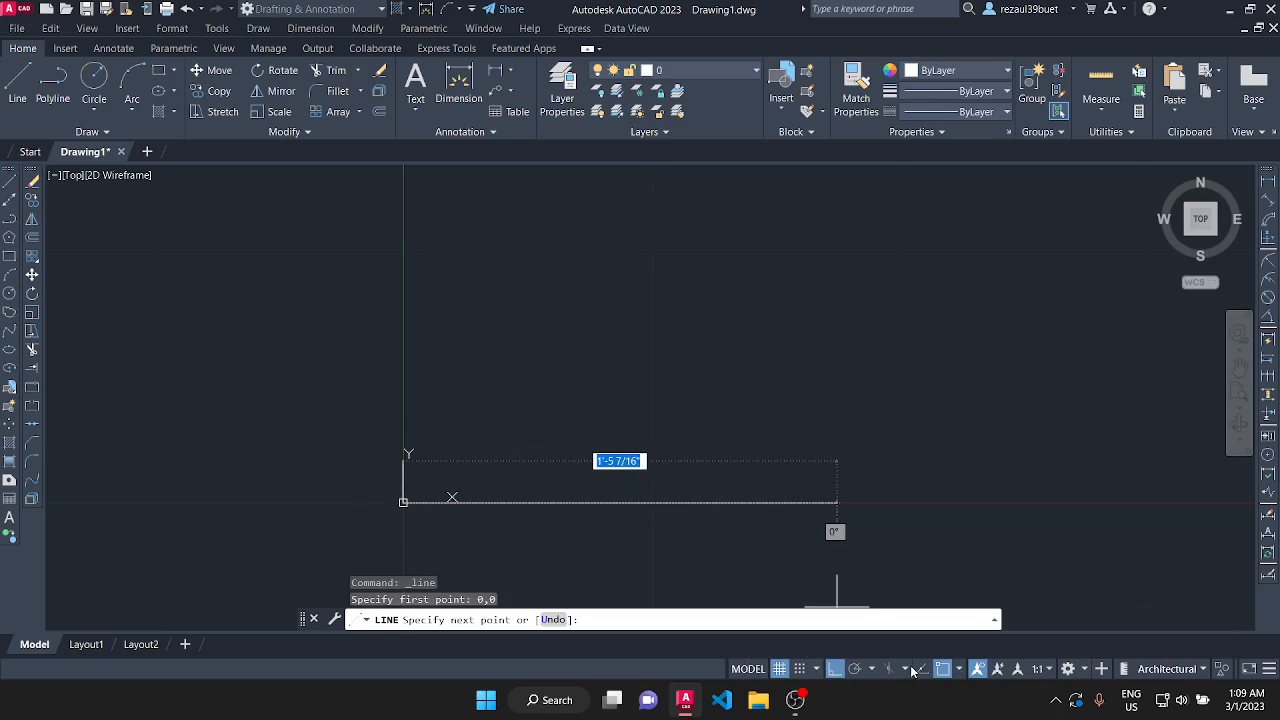
left_click(835, 669)
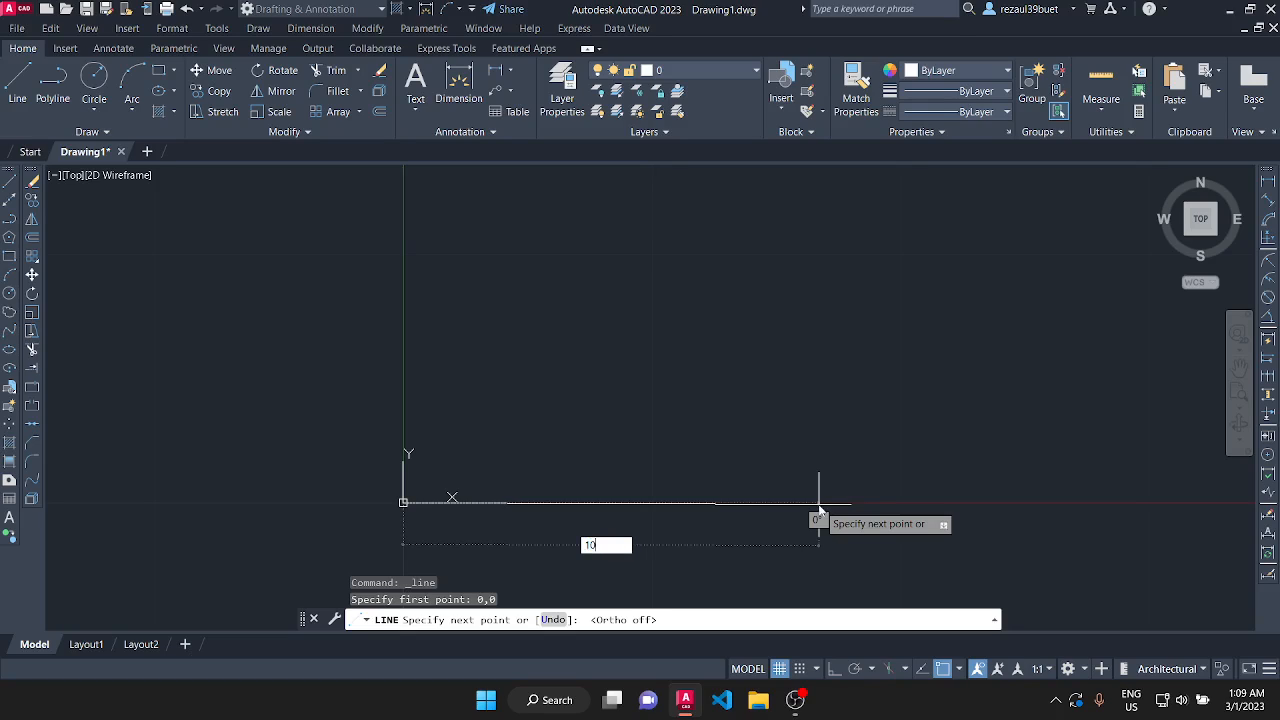
key("Tab")
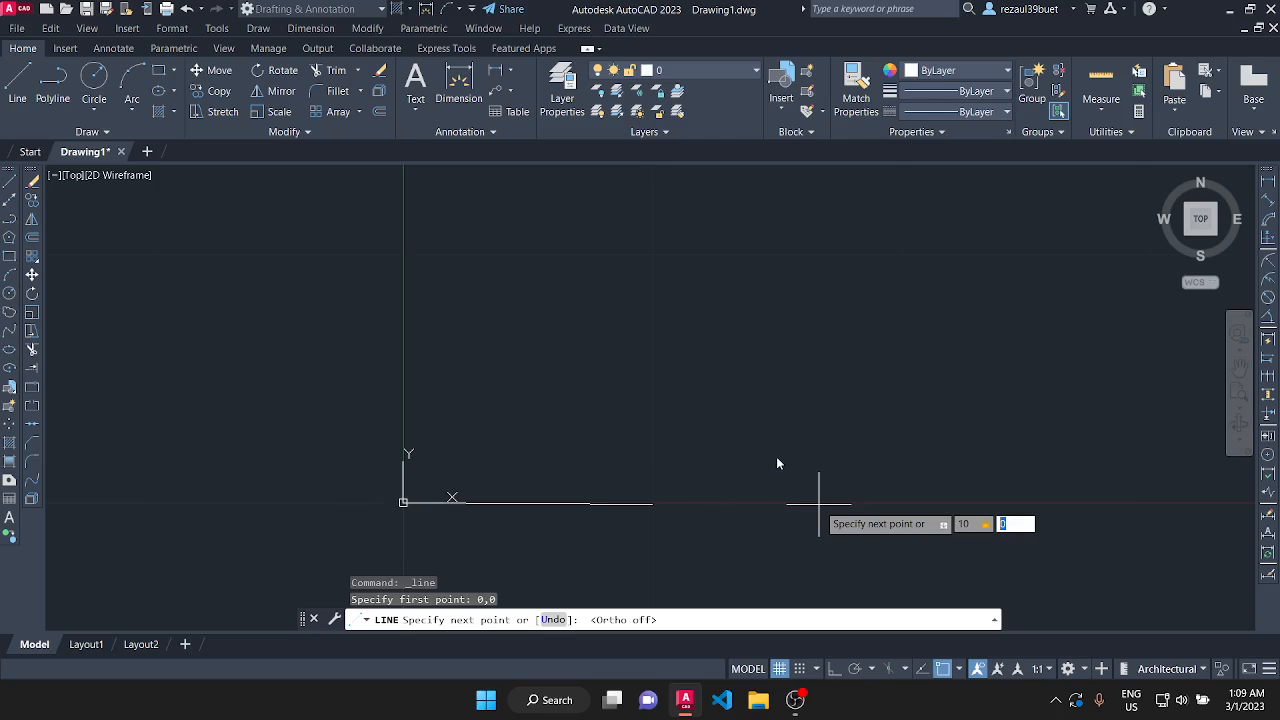
key("Return")
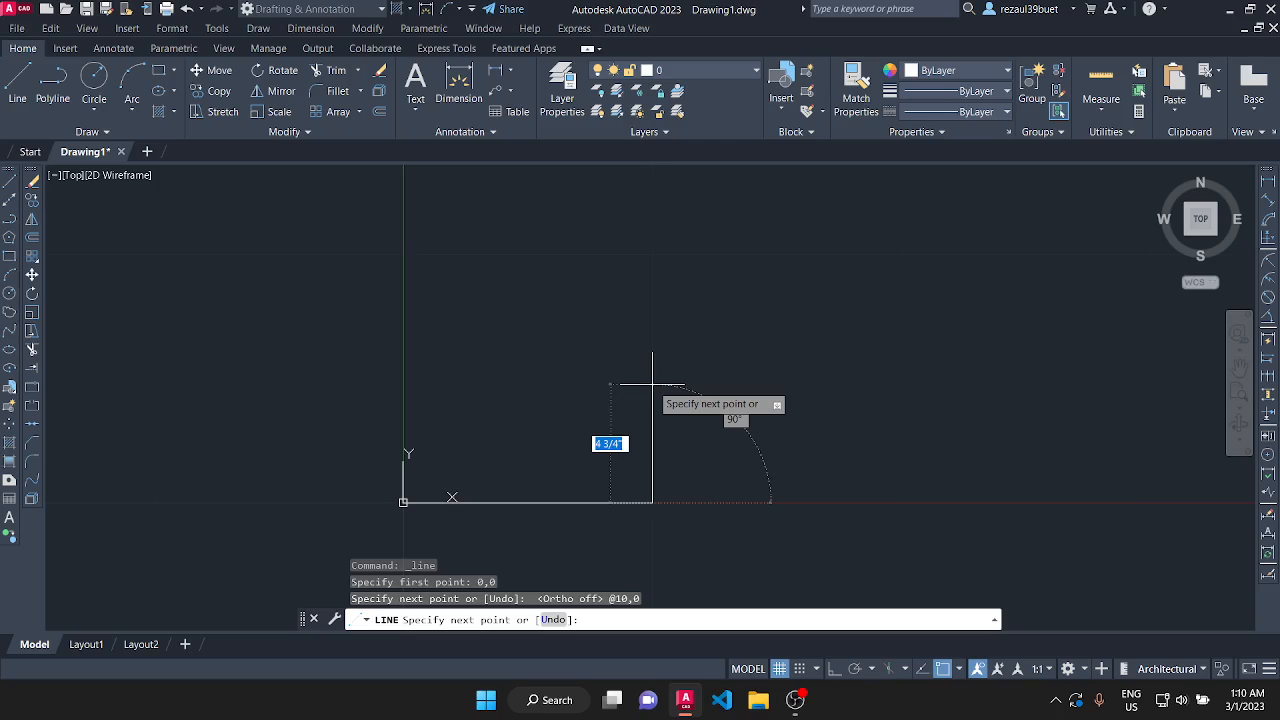
Draw the vertical side up from the base's end using the relative coordinates @0,10.
type("@")
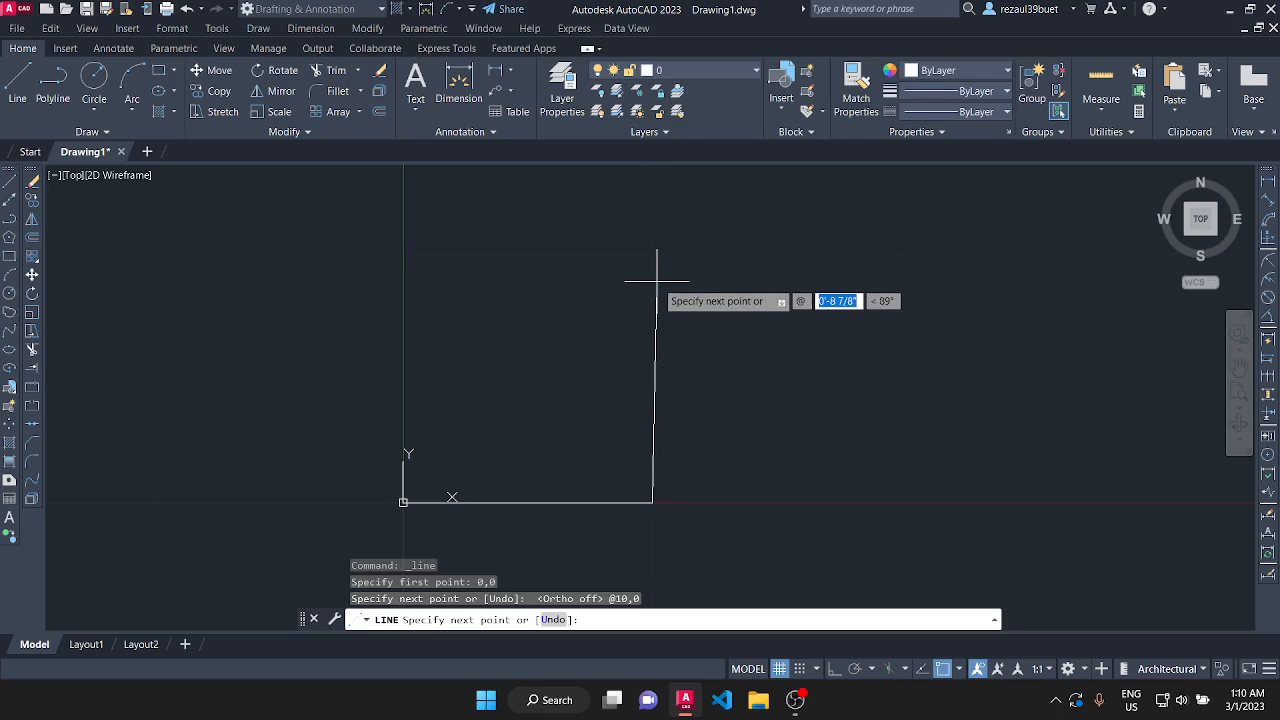
type("0")
key("Tab")
type("1")
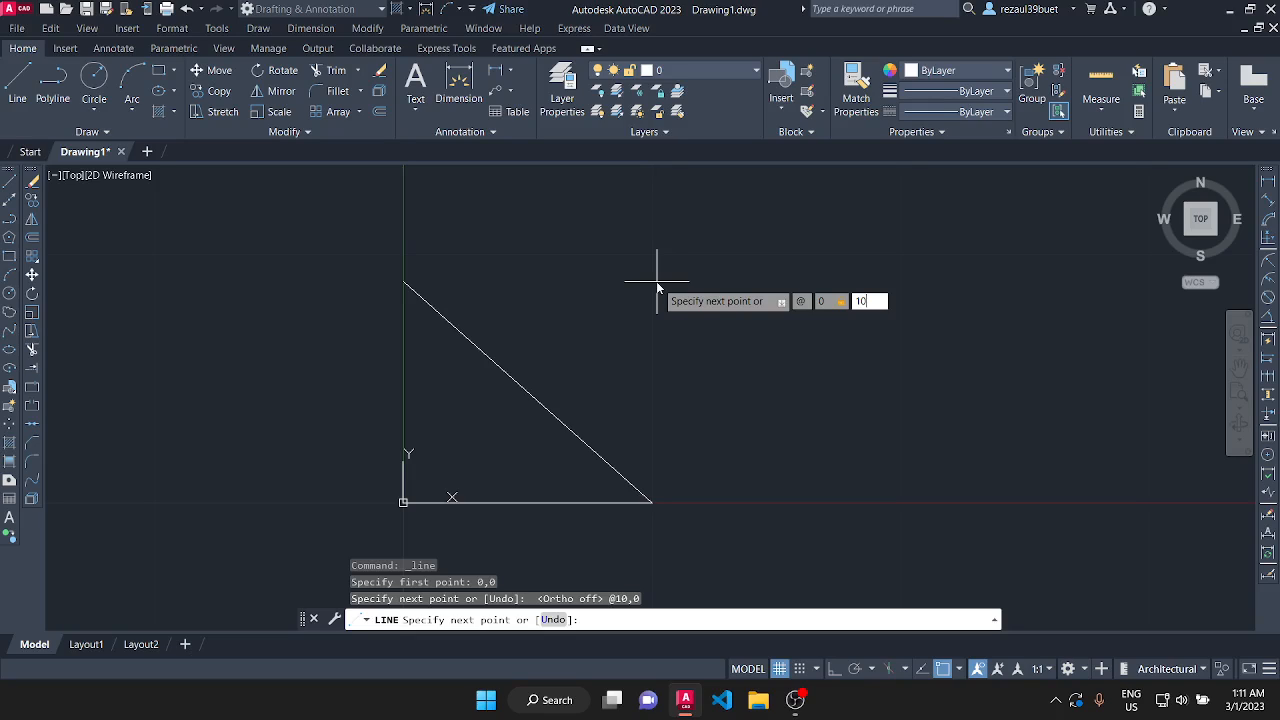
key("Return")
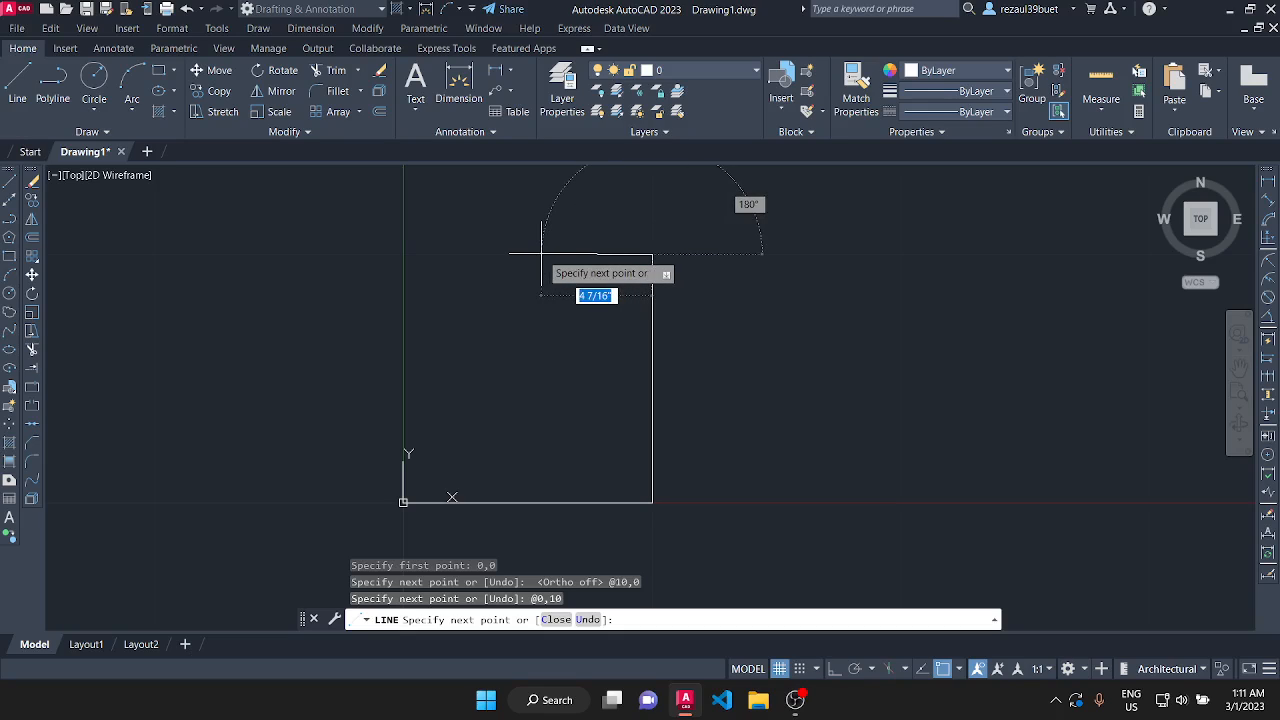
Draw the square's top edge using the relative coordinates @-10,0.
type("@")
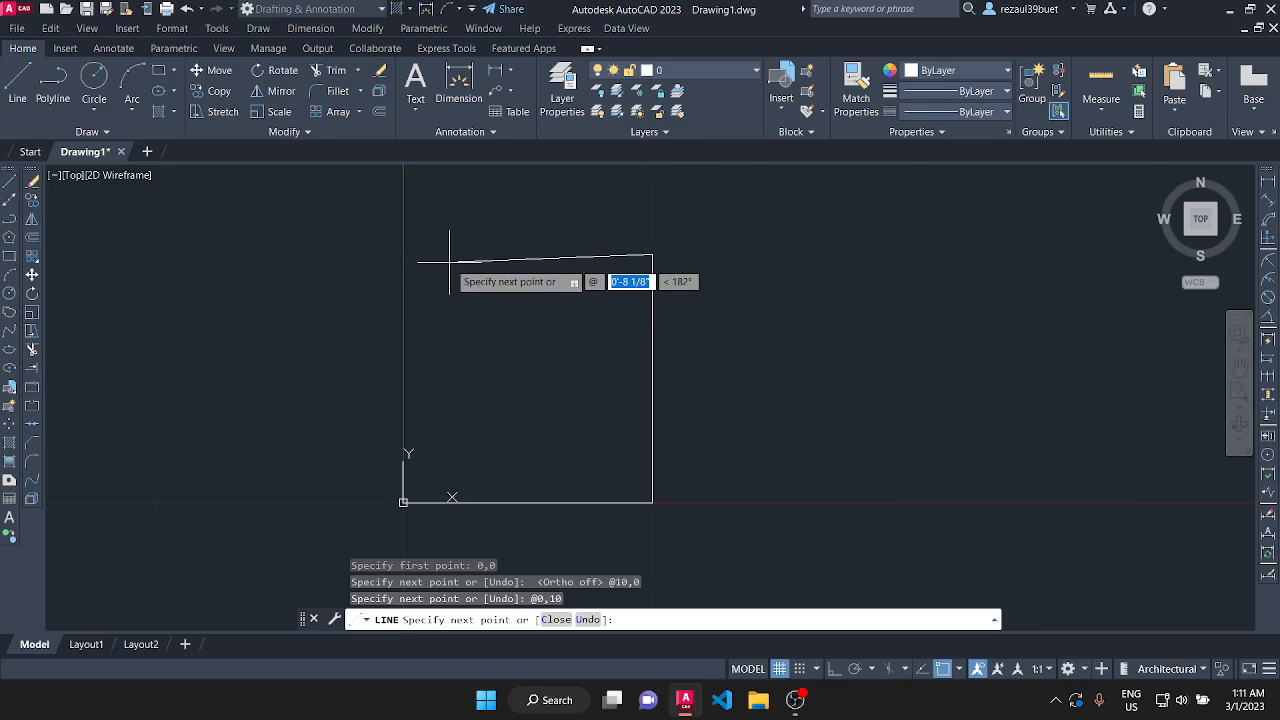
type("-10")
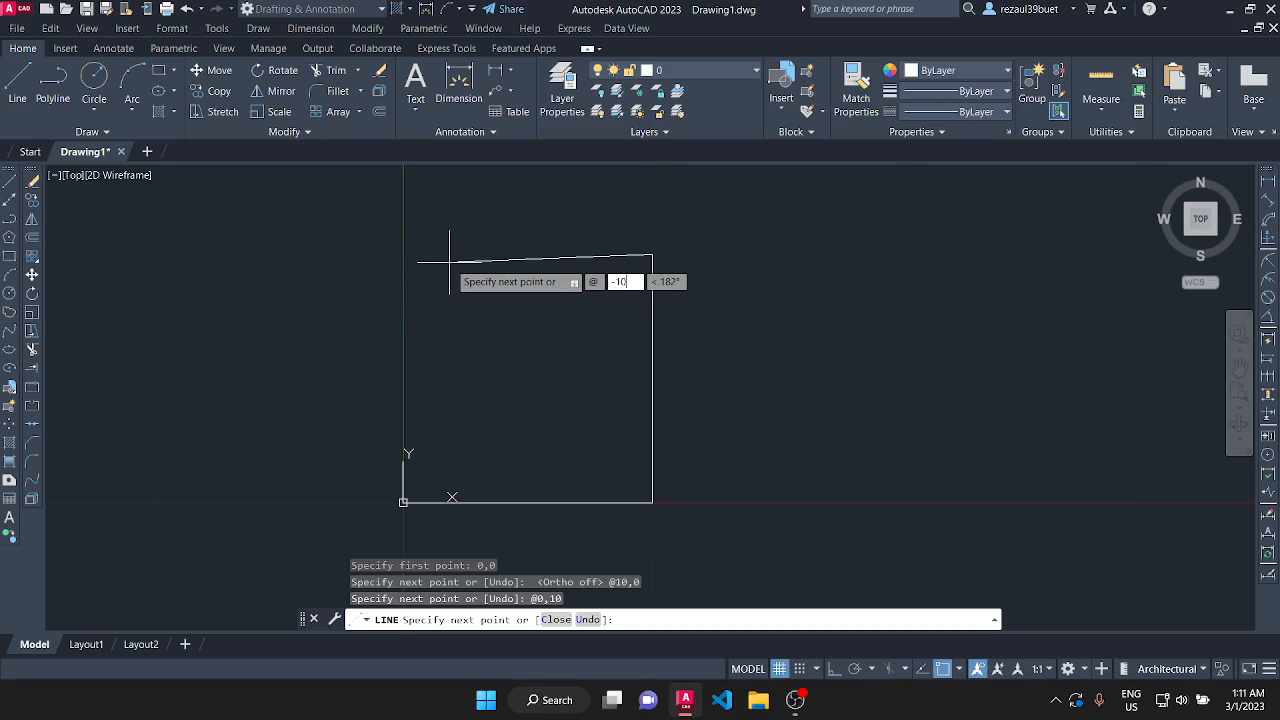
key("Tab")
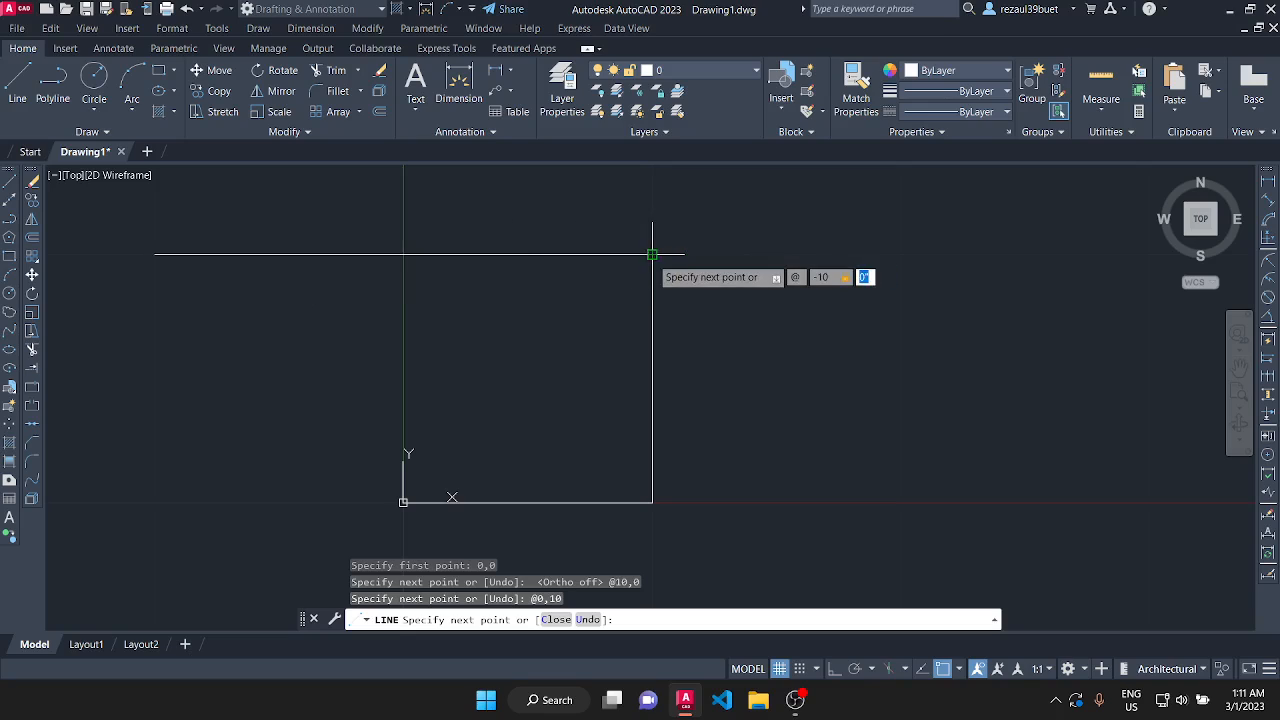
key("Return")
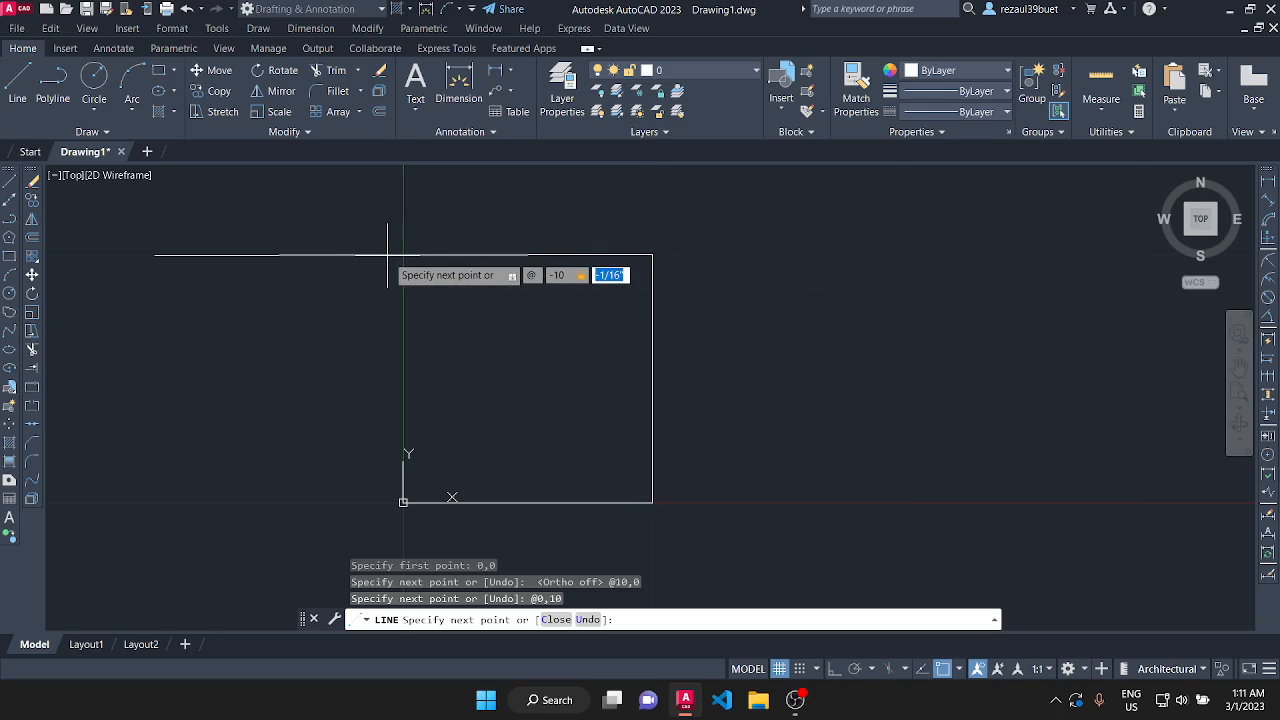
type("0")
key("Return")
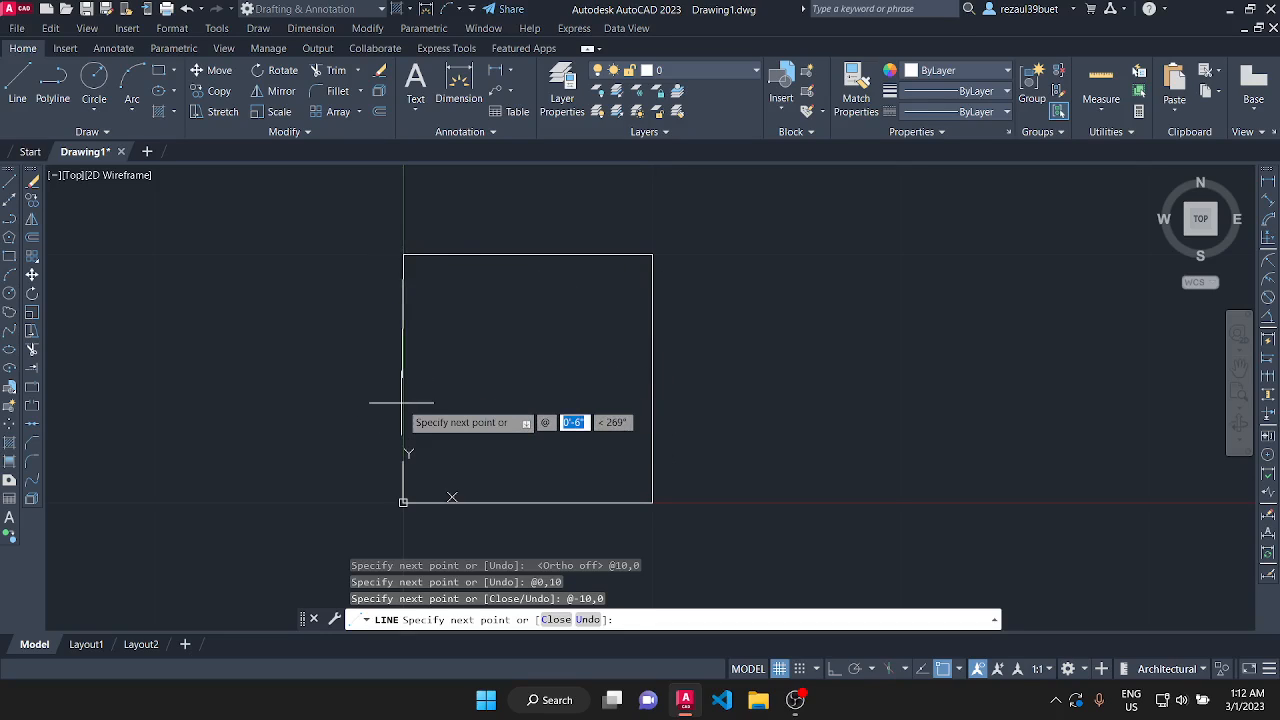
Draw the closing side down to the origin with relative coordinates @0,-10 and end the Line command.
type("0")
key("Tab")
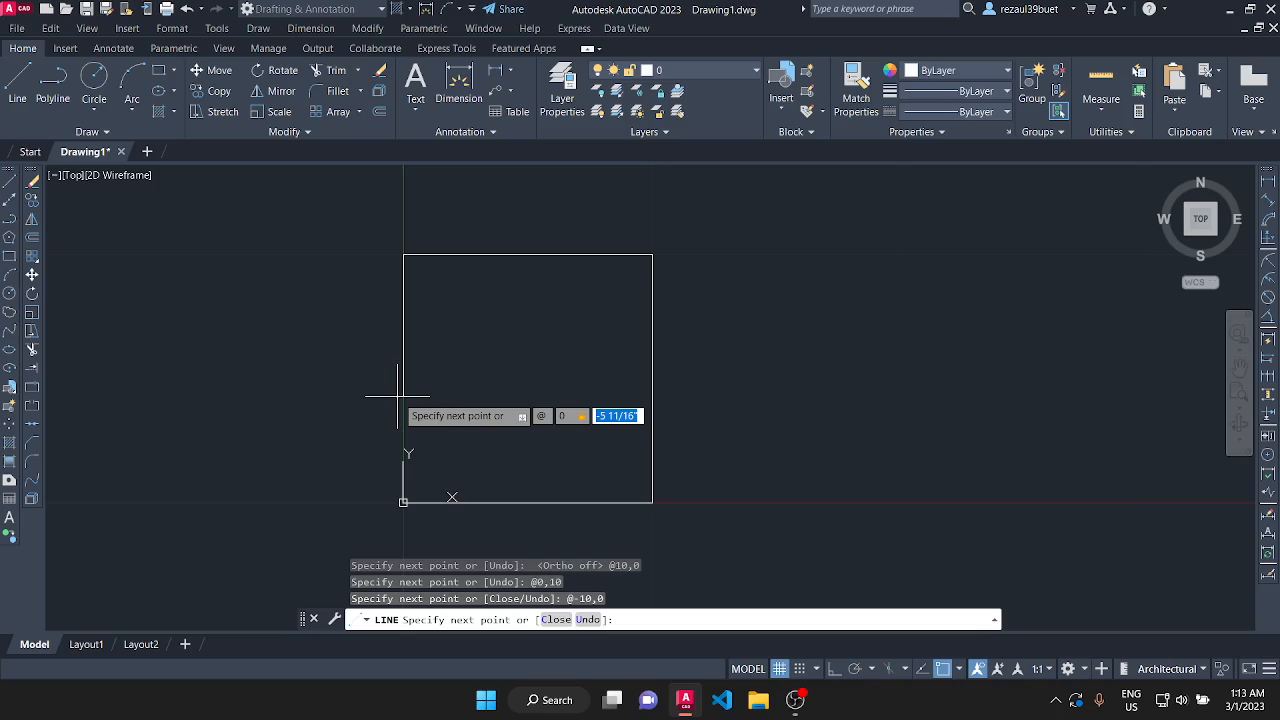
type("-10")
key("Return")
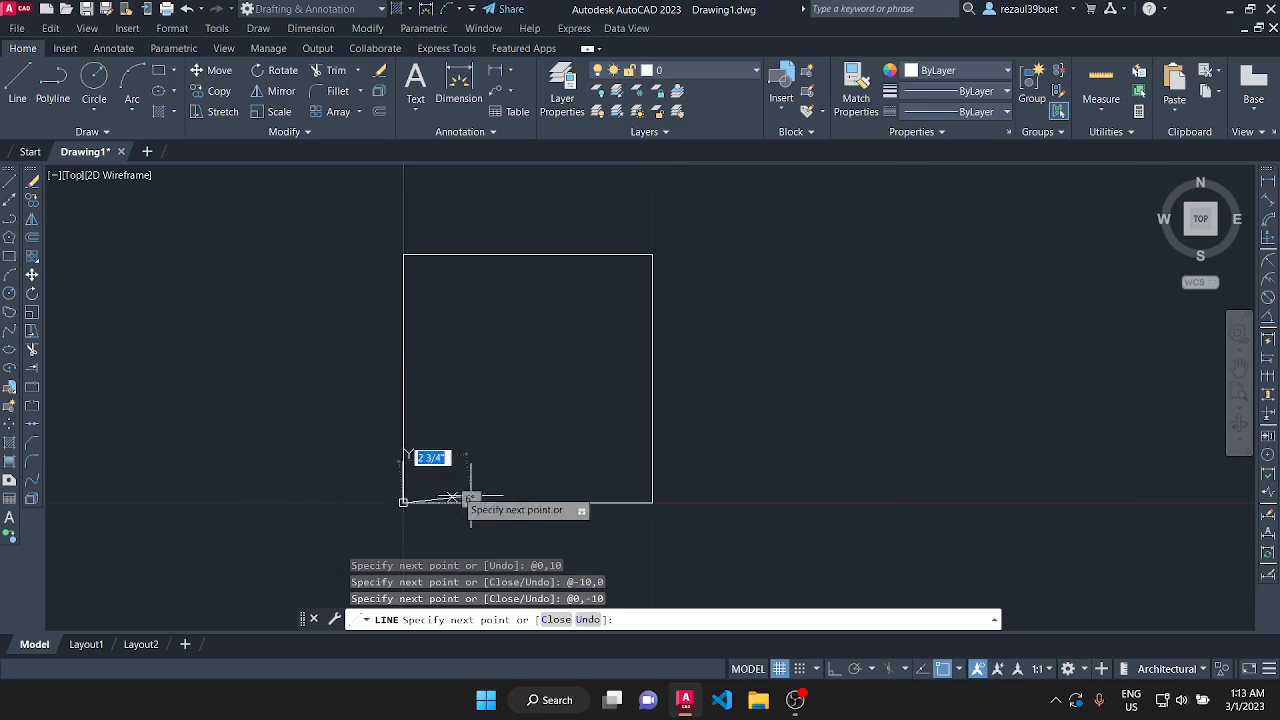
scroll(400, 520, "up", 4)
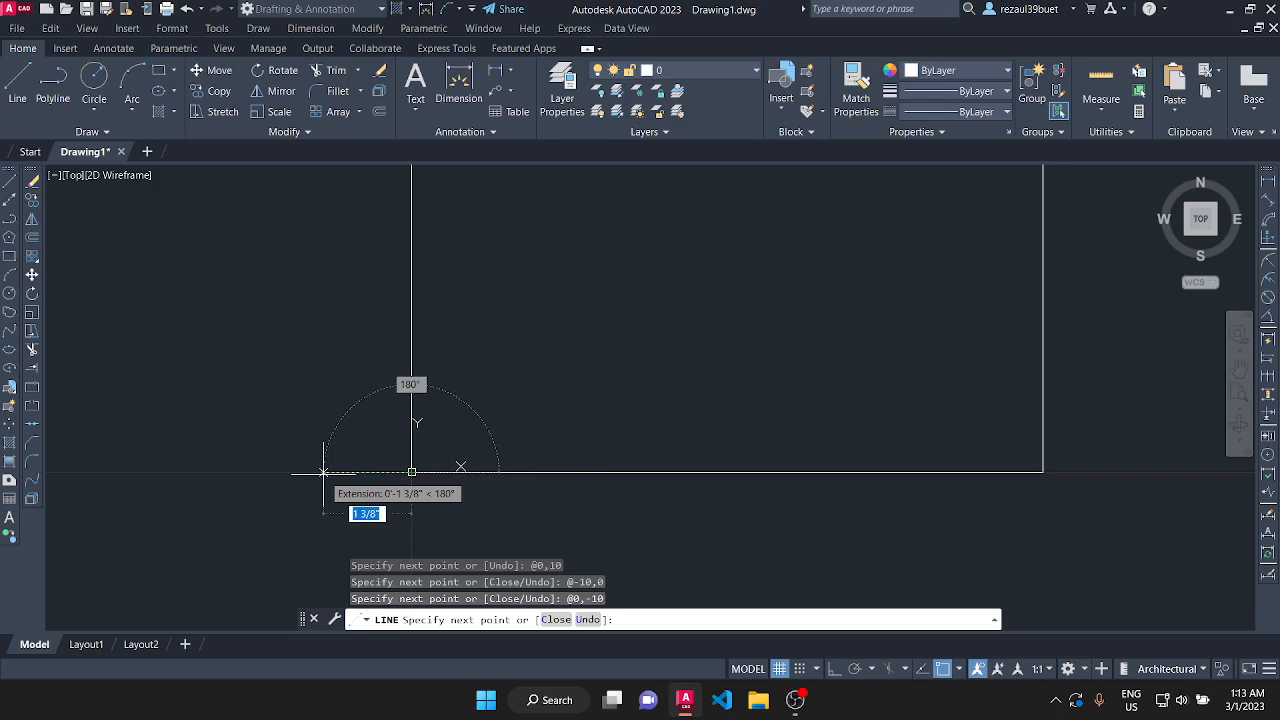
key("Return")
Window-select the four lines of the square drawn with relative coordinates and erase them.
scroll(415, 435, "down", 4)
scroll(434, 195, "up", 2)
scroll(433, 285, "down", 2)
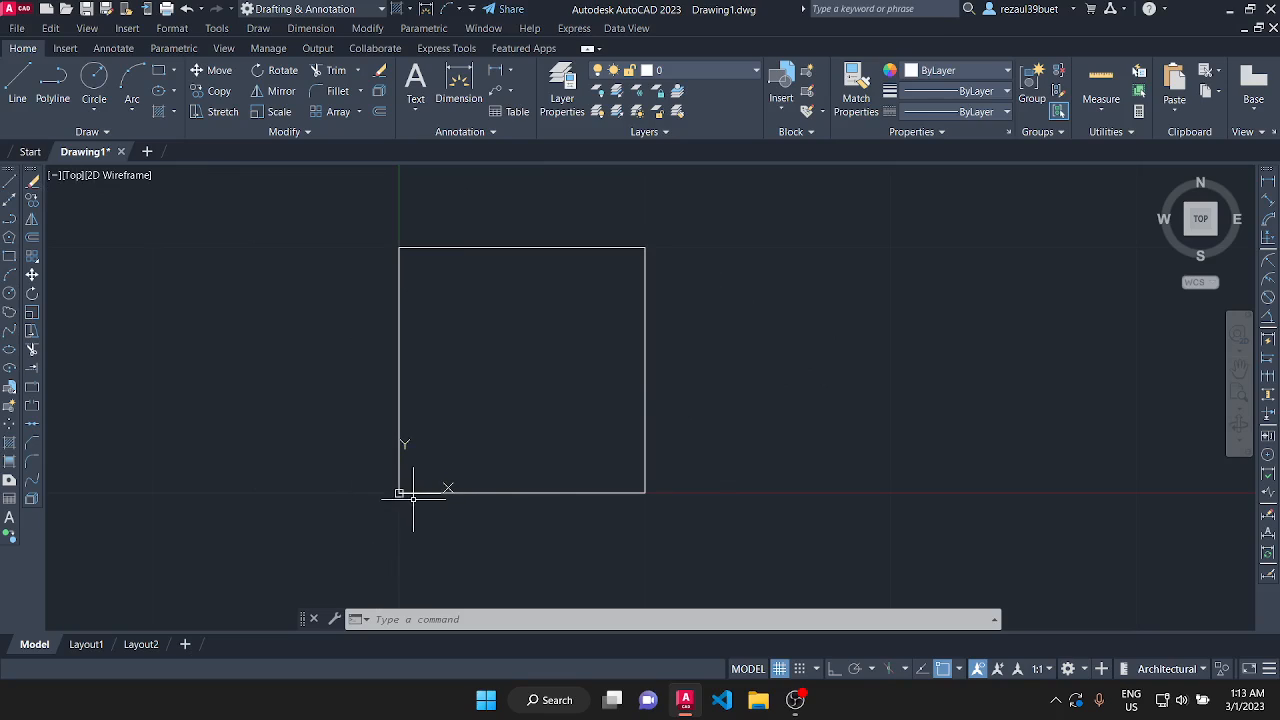
scroll(402, 474, "up", 2)
scroll(403, 491, "down", 2)
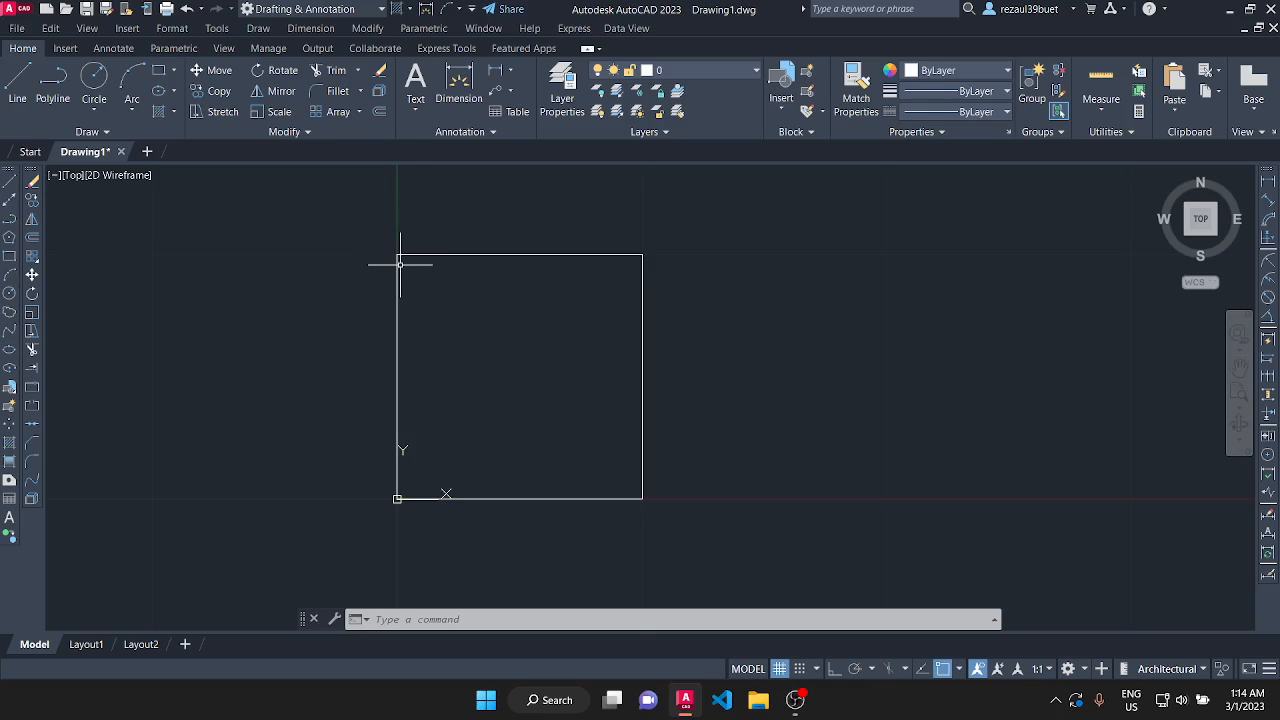
scroll(417, 493, "up", 2)
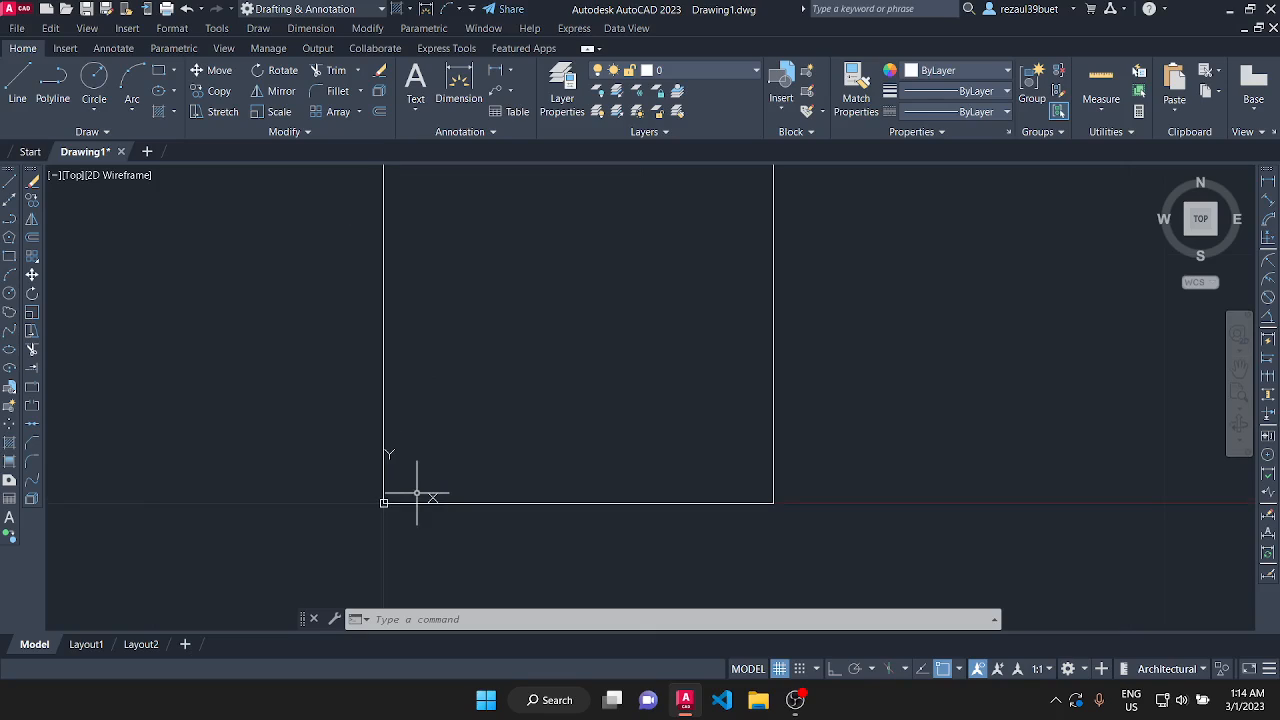
scroll(414, 501, "down", 2)
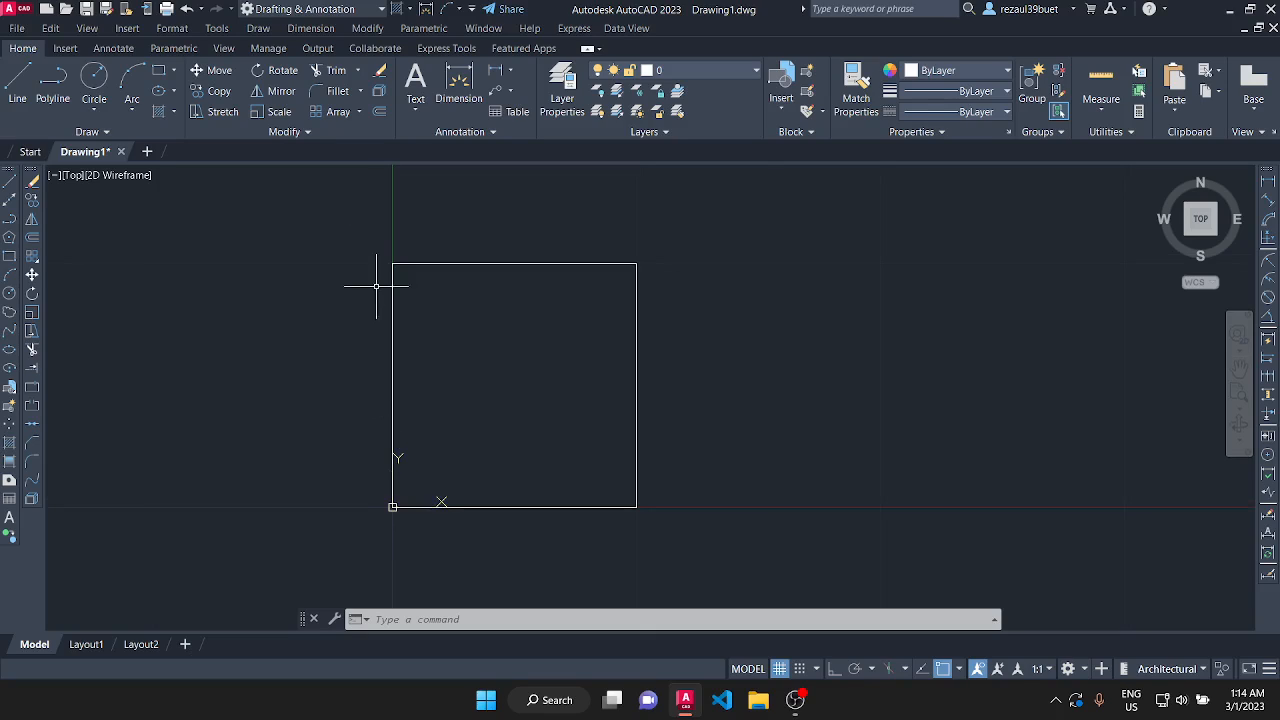
left_click(305, 210)
left_click(768, 536)
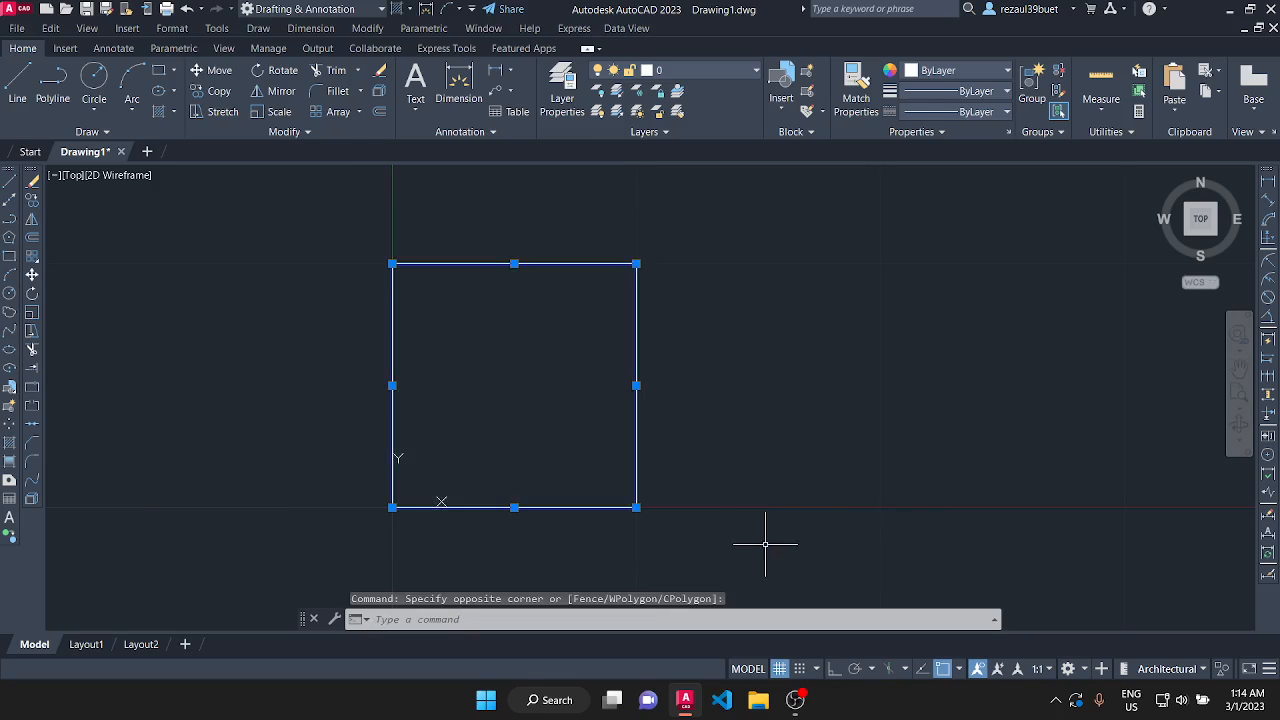
left_click(379, 72)
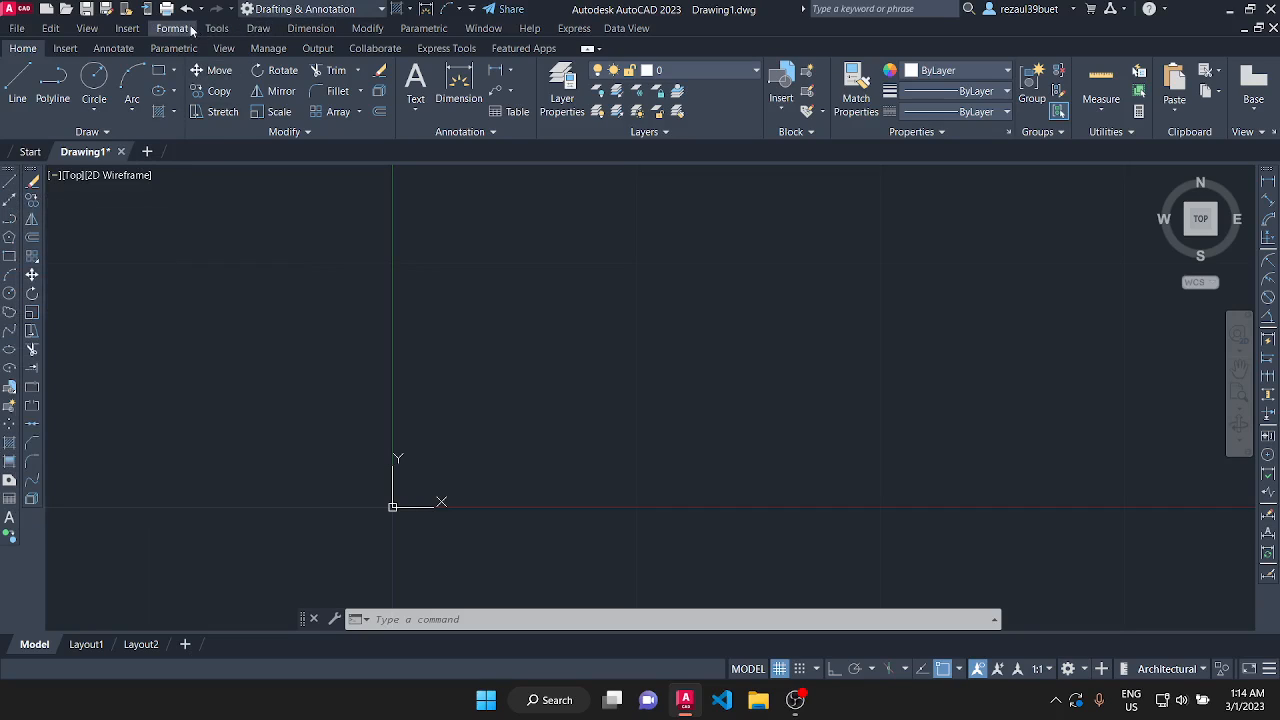
left_click(259, 29)
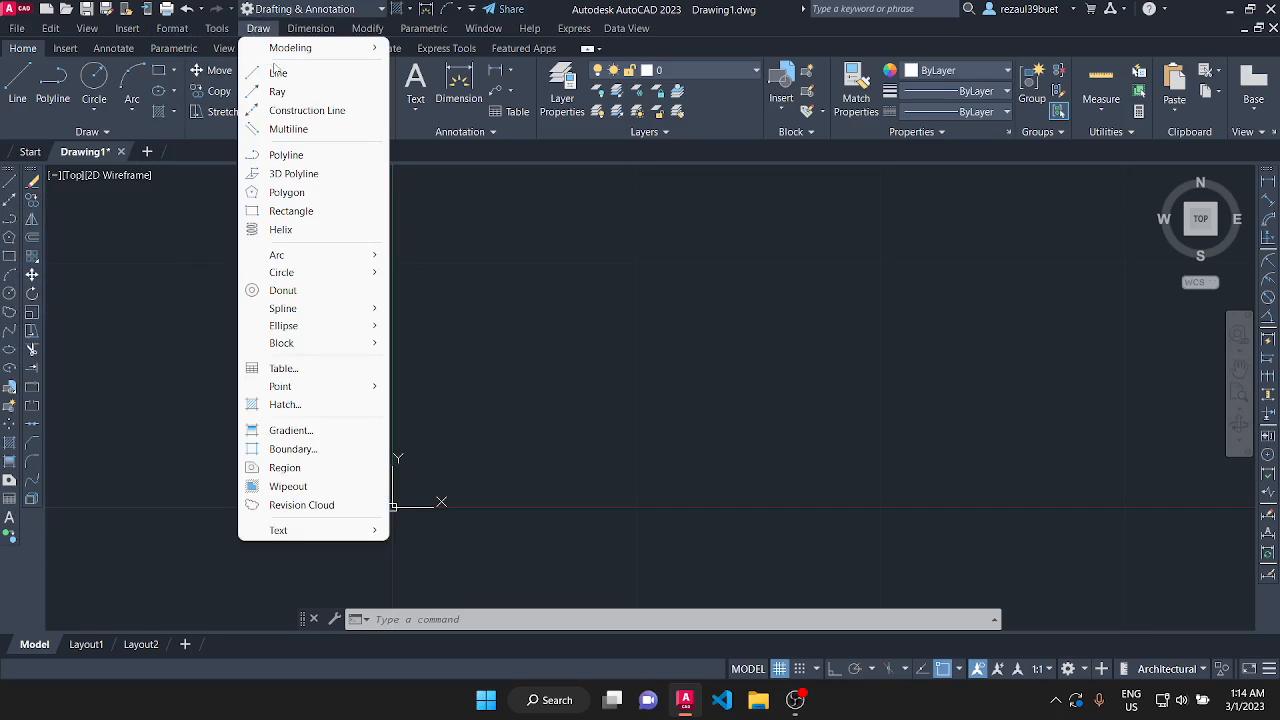
left_click(280, 73)
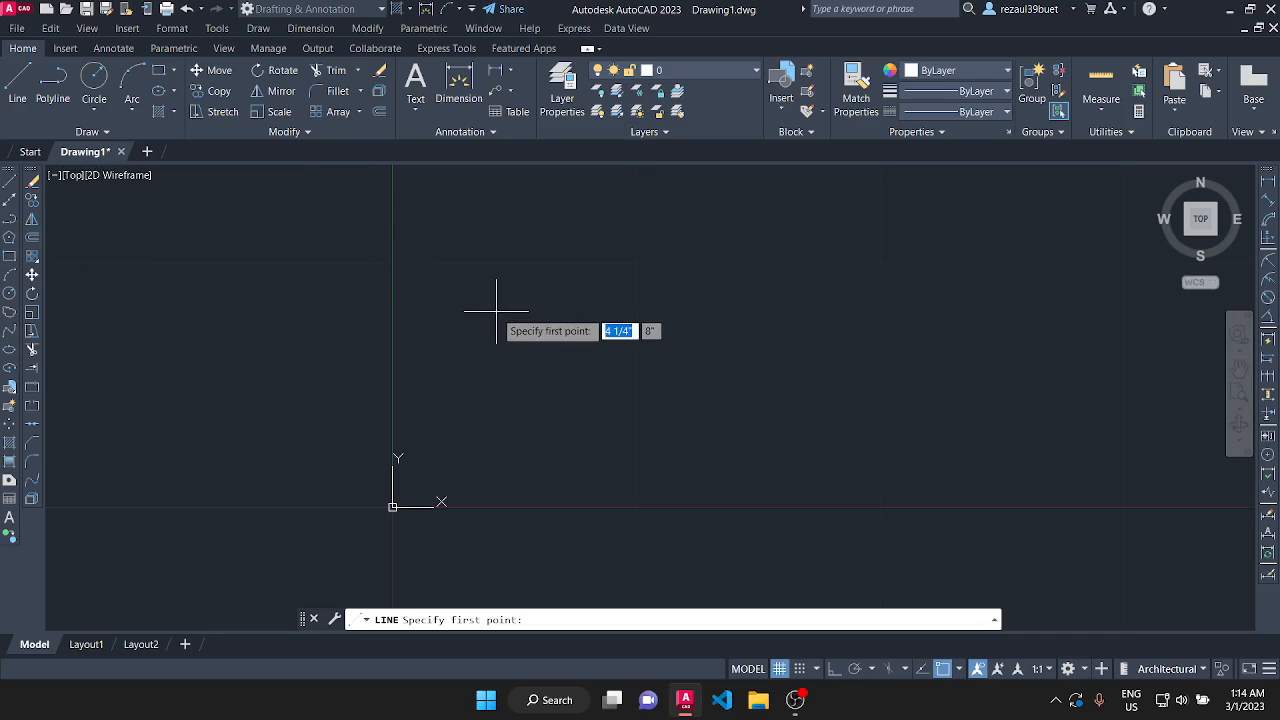
scroll(294, 471, "down", 3)
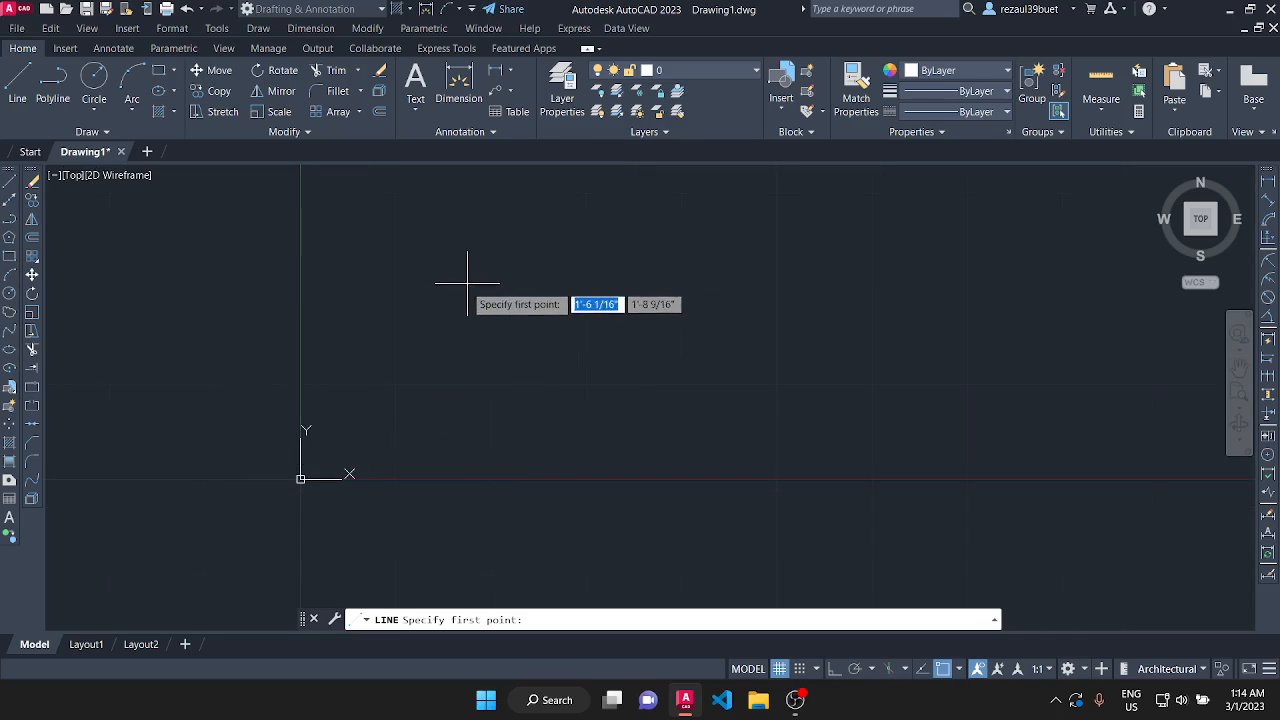
left_click(471, 316)
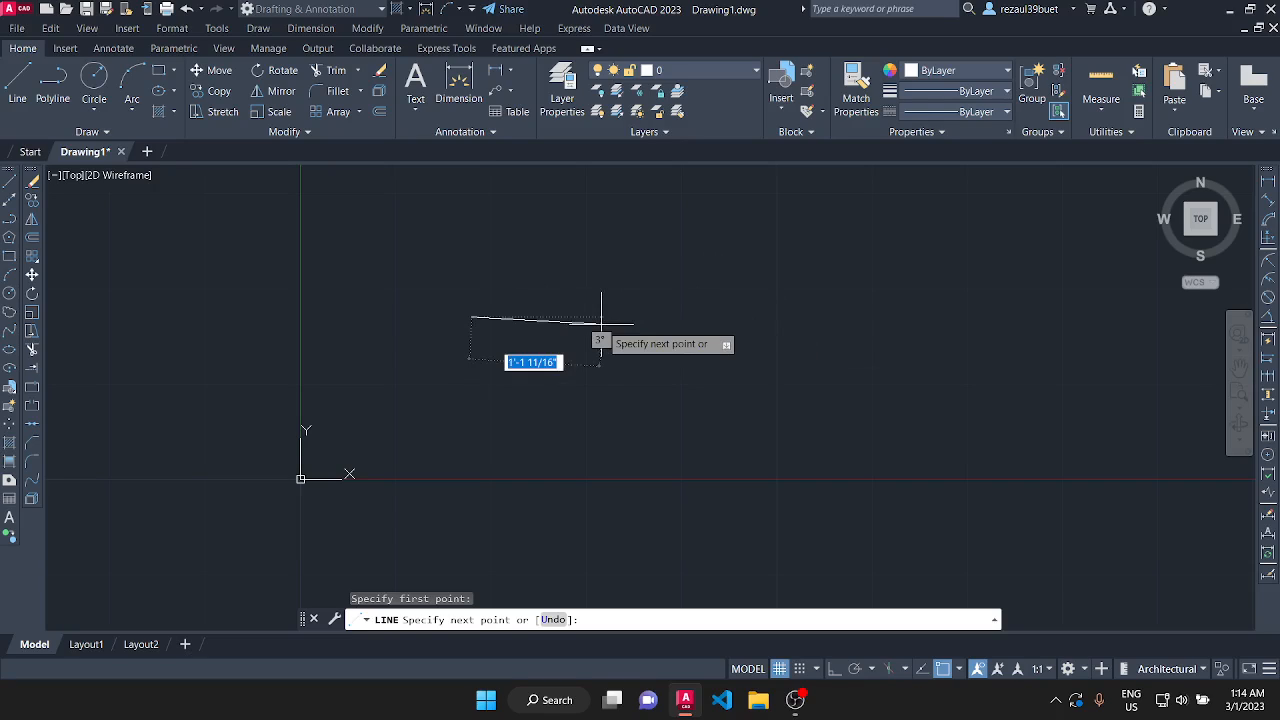
type("@")
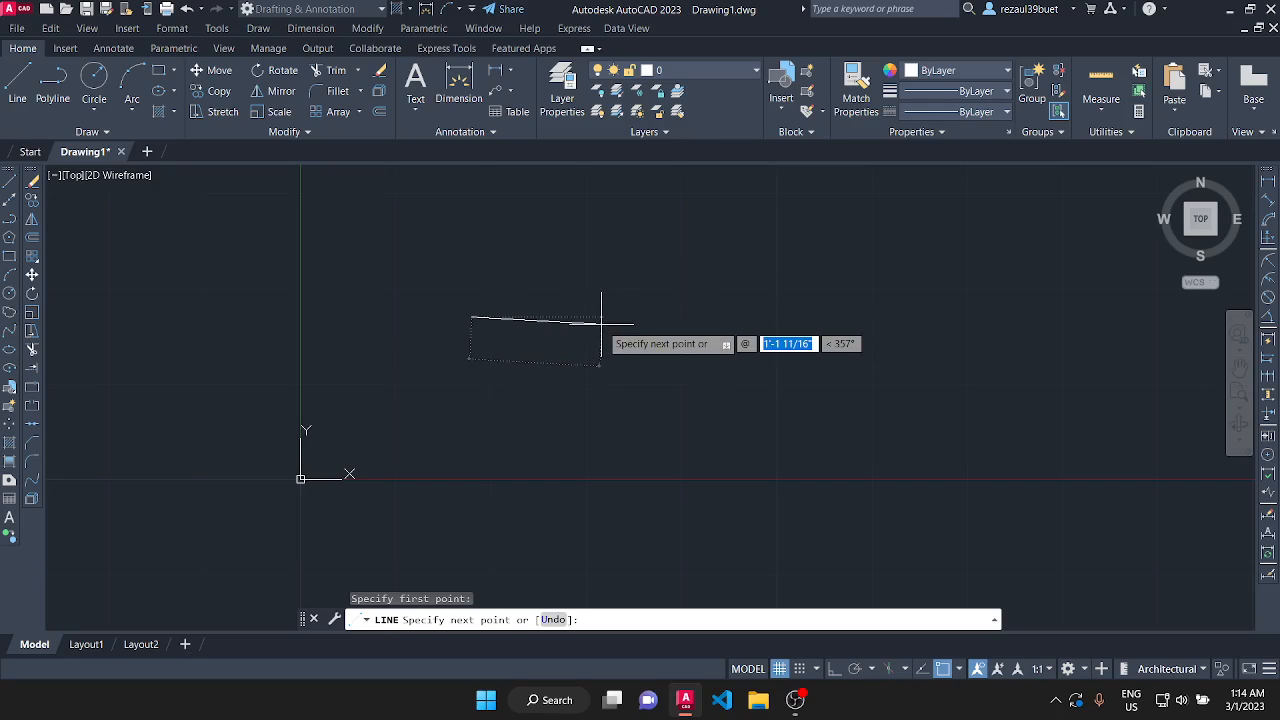
type("10")
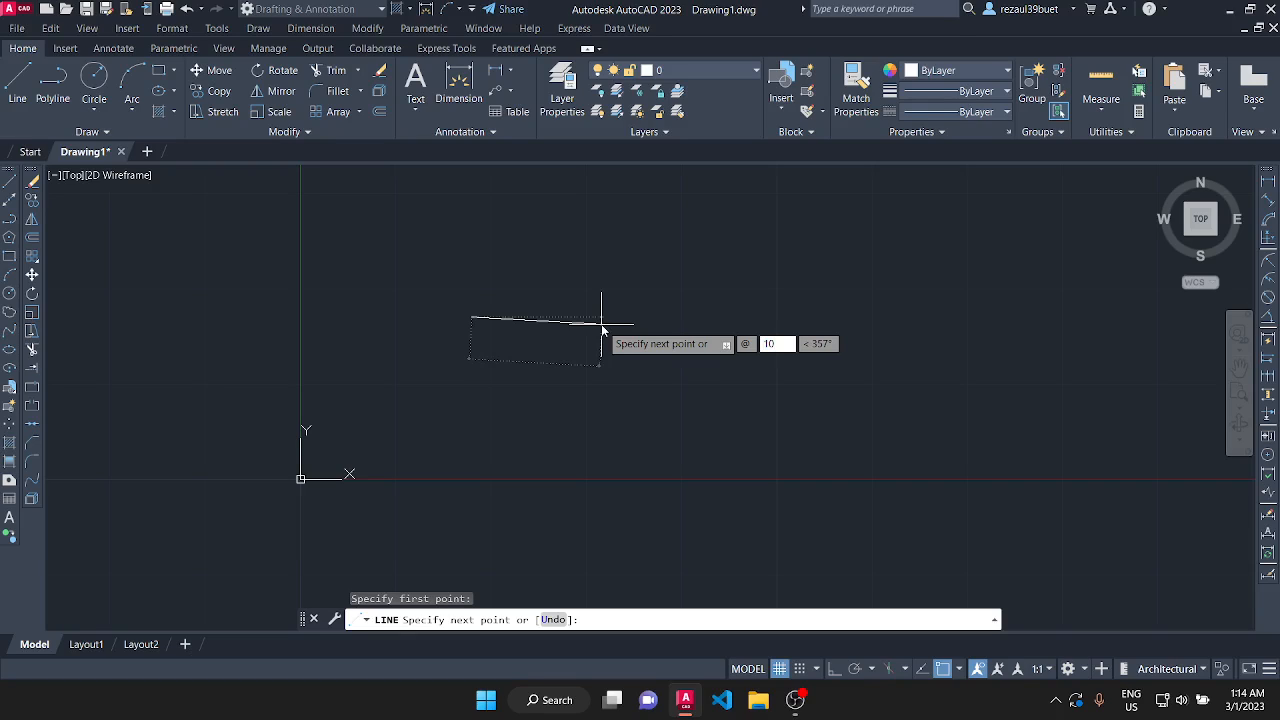
key("Tab")
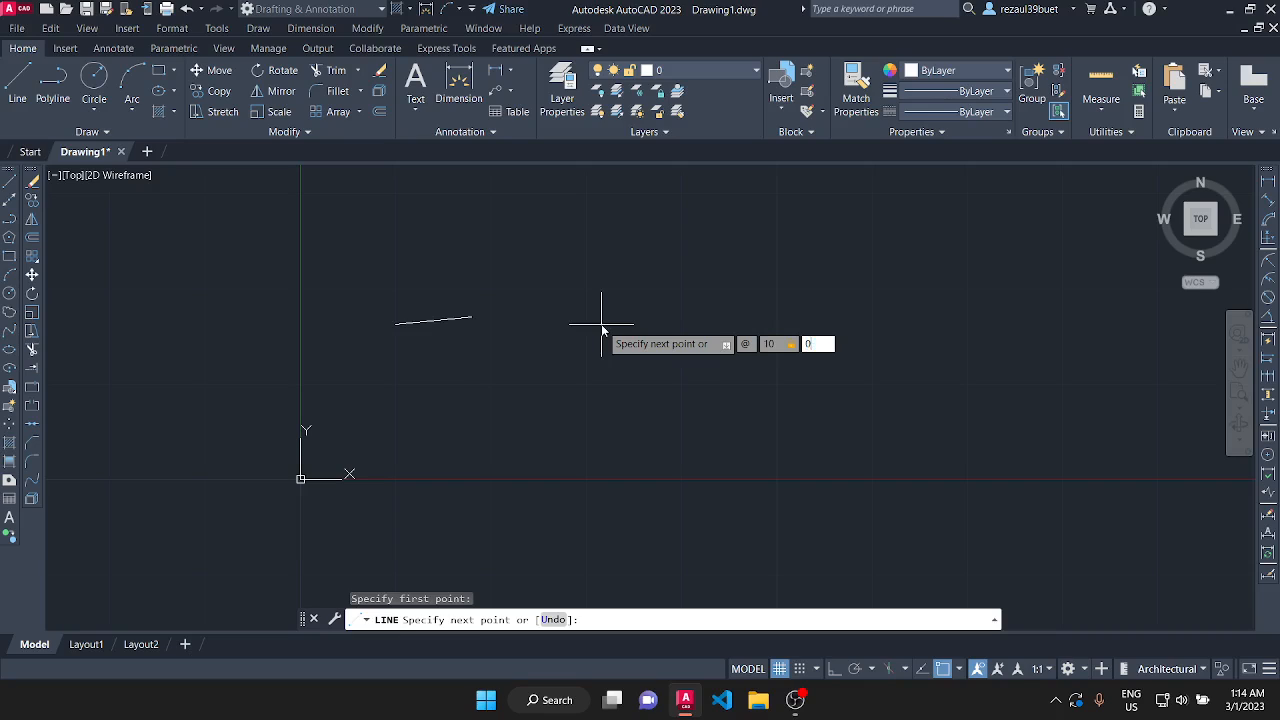
type("0")
key("Return")
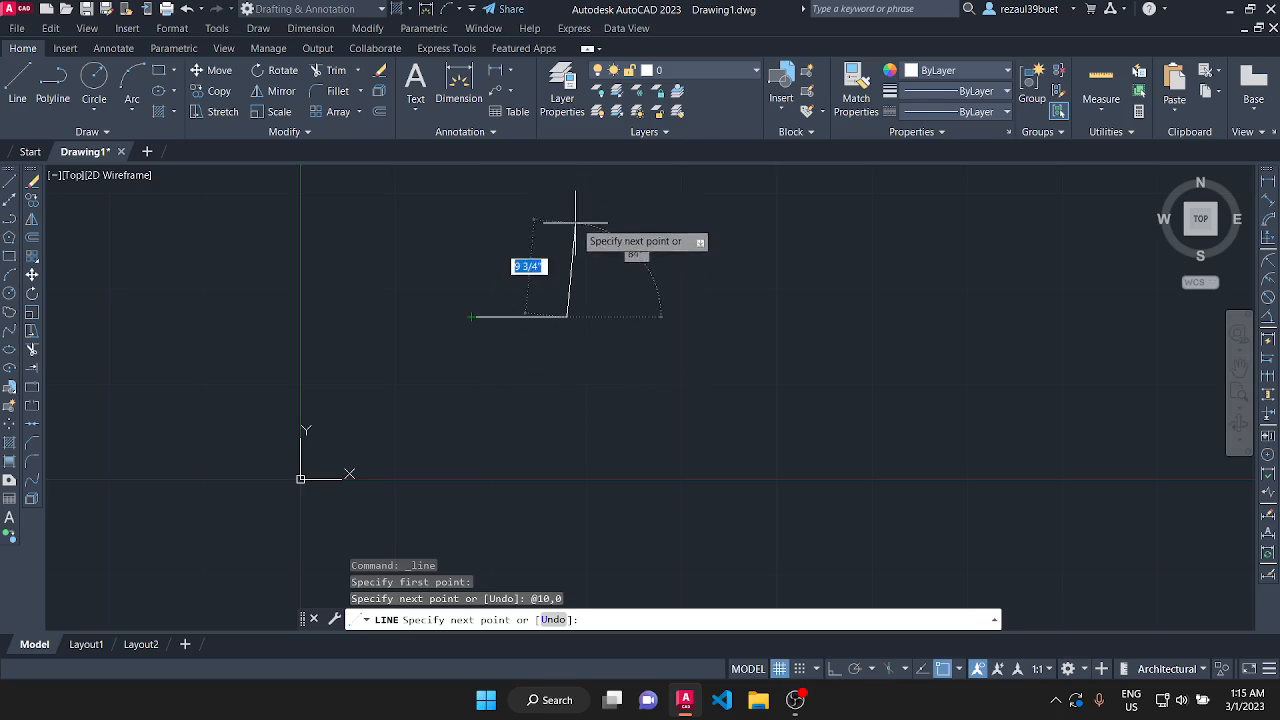
Draw the vertical side up from the base's right end using the relative coordinates @0,5.
type("16")
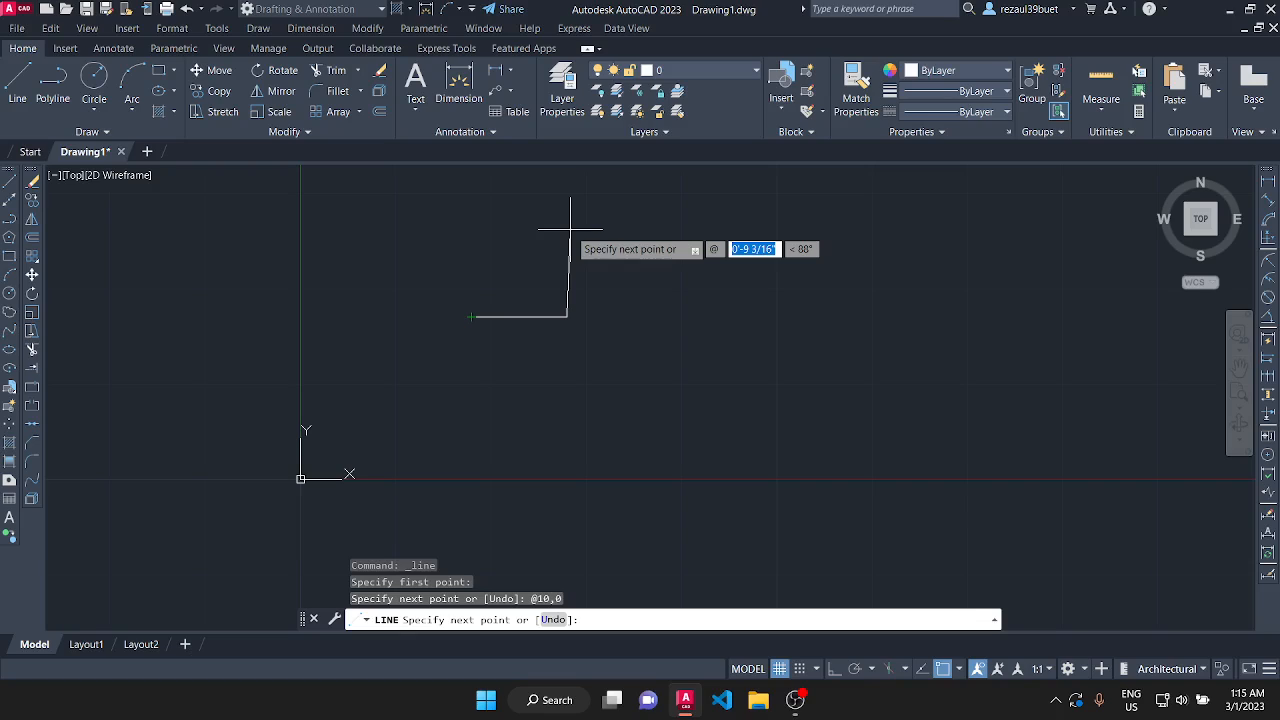
type("0")
key("Tab")
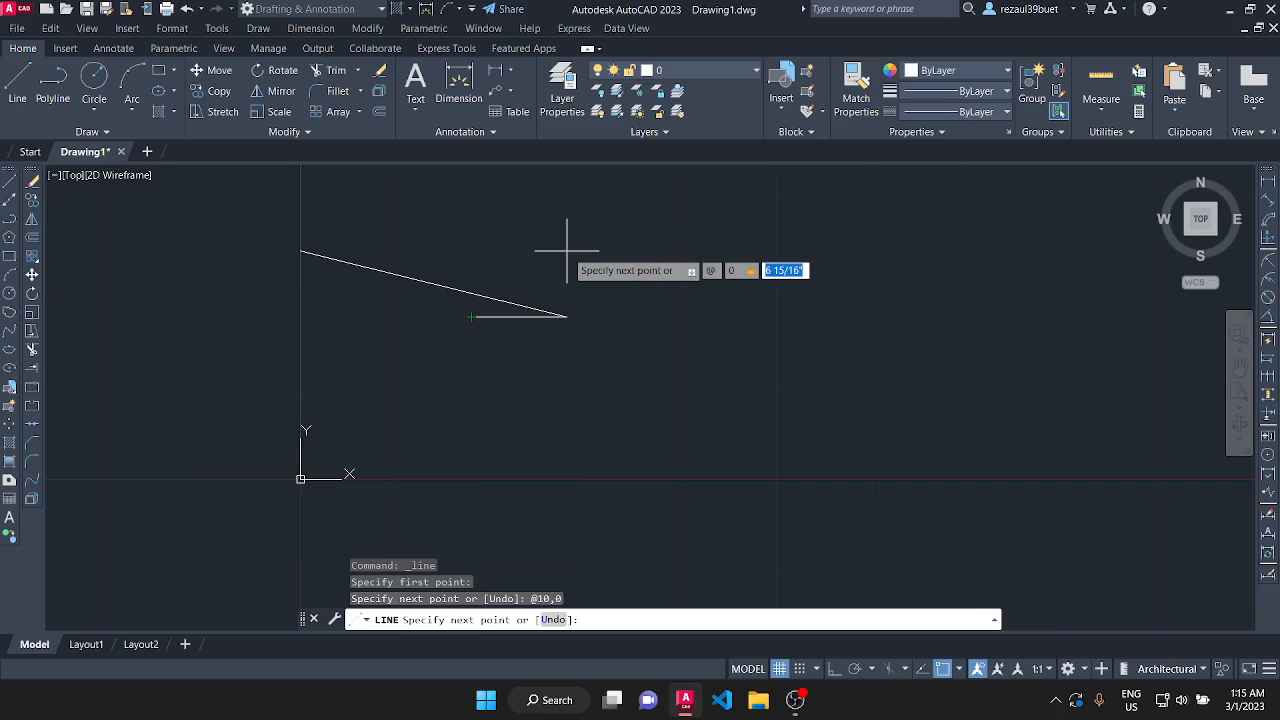
type("5")
key("Return")
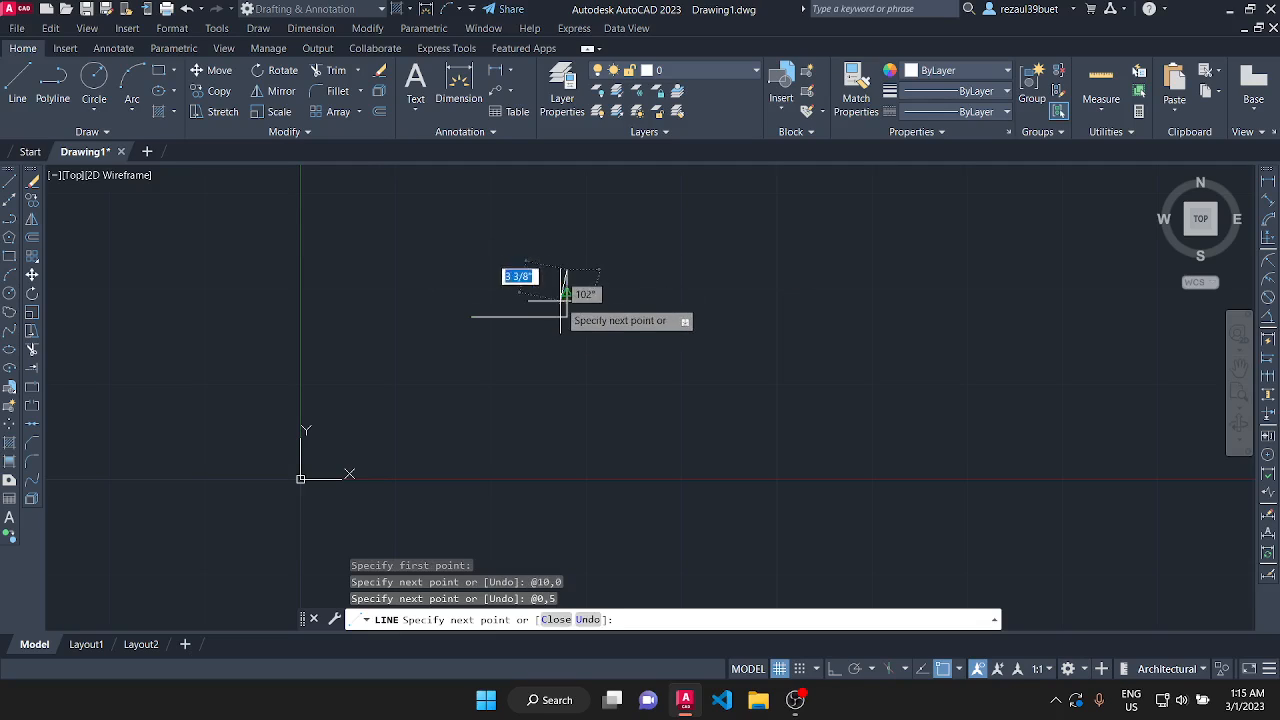
Draw the rectangle's top edge using relative coordinates @-10,0 and finish the outline with the Line command's Close option.
scroll(552, 288, "up", 2)
scroll(557, 282, "up", 2)
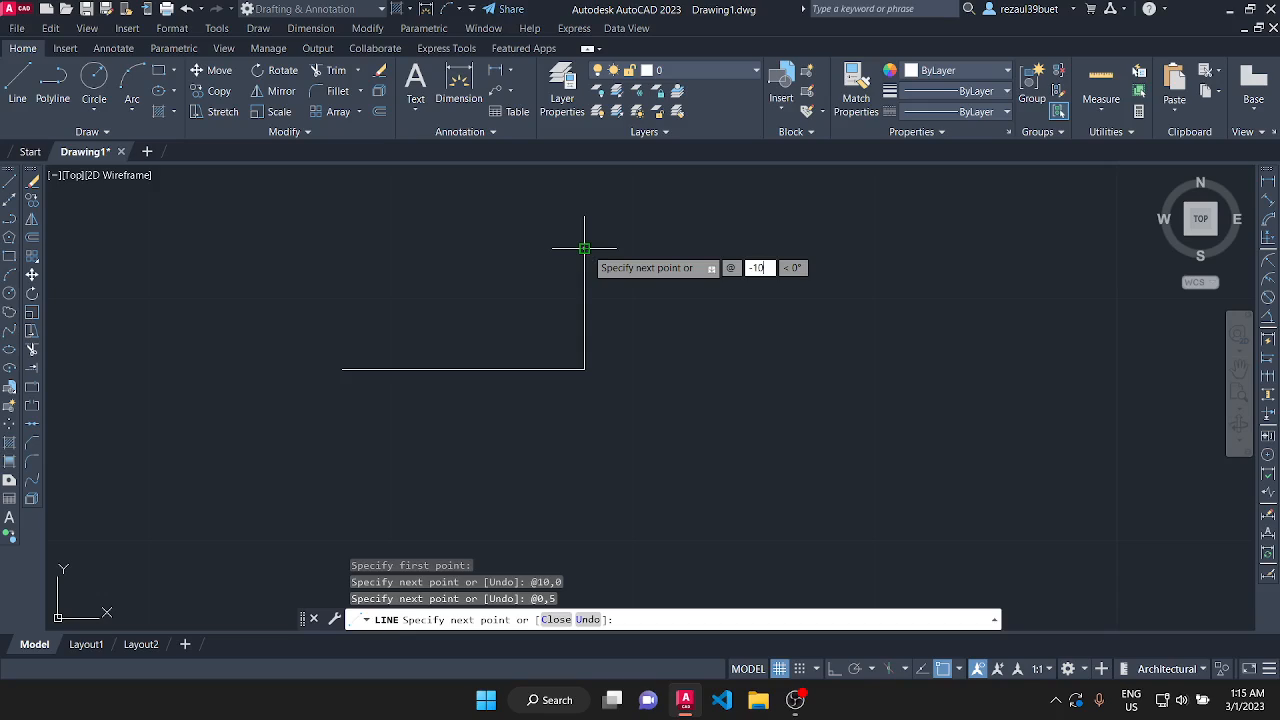
key("Tab")
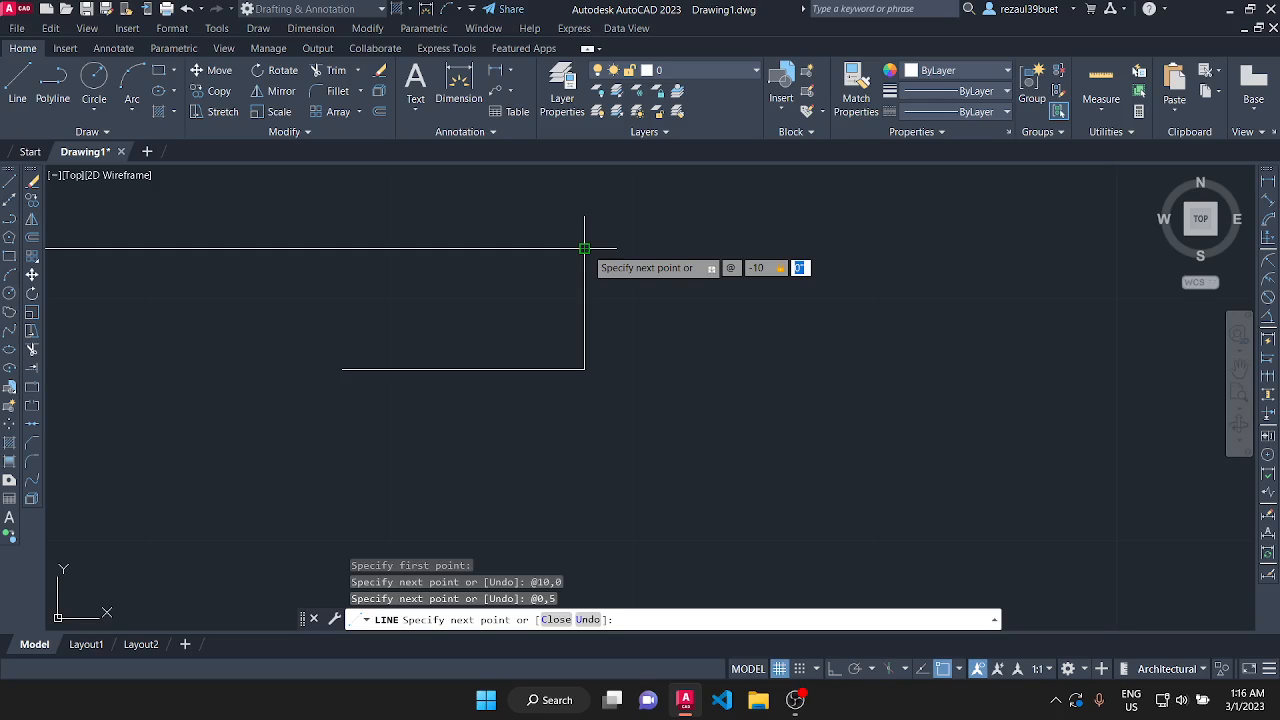
key("Return")
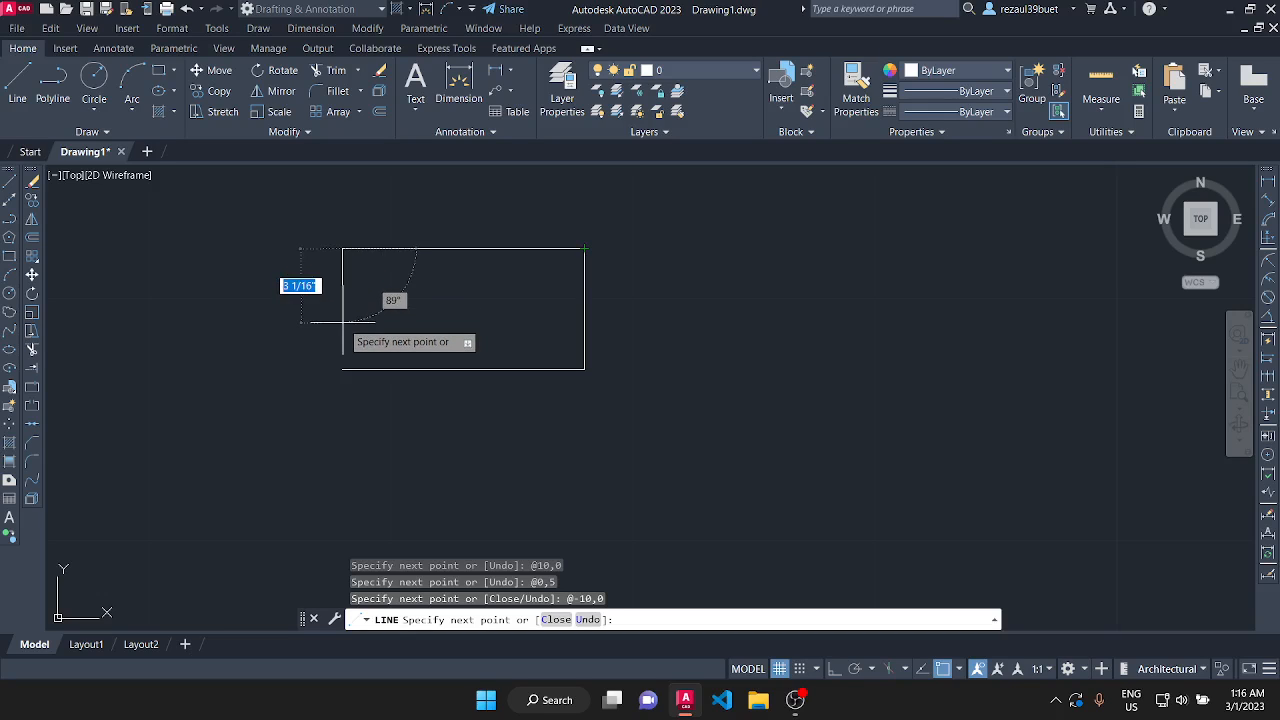
type("5")
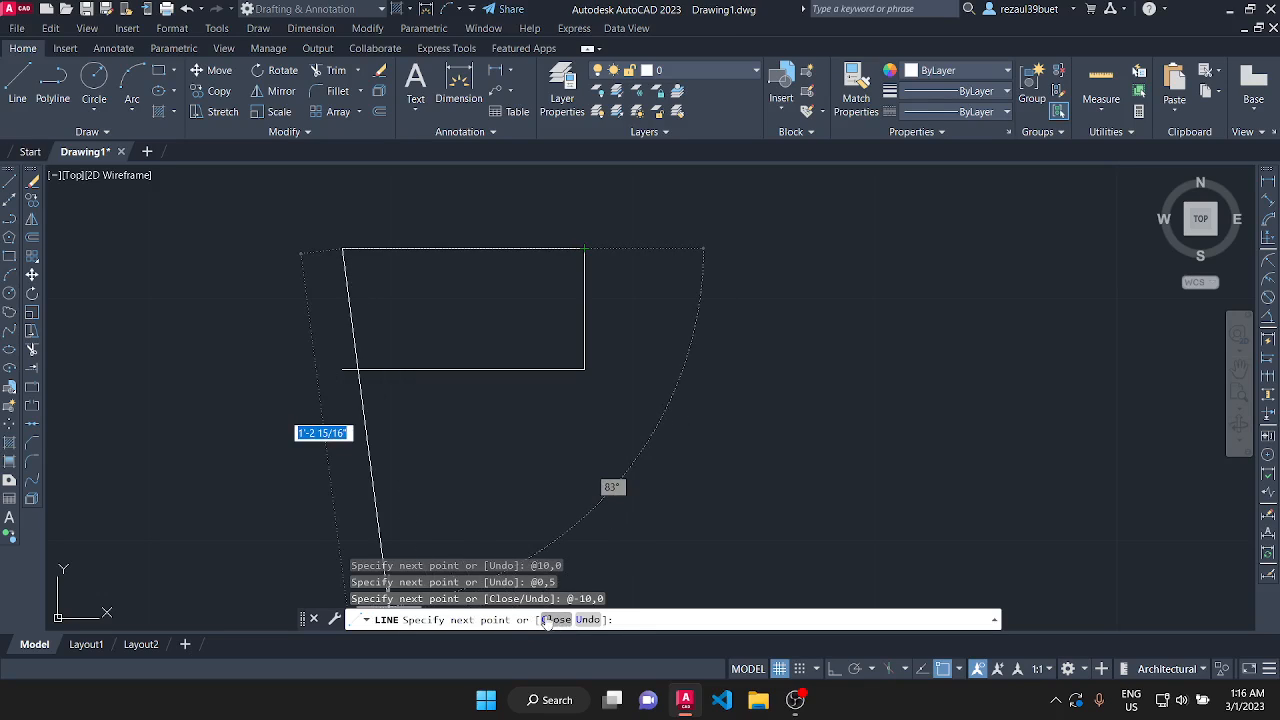
left_click(552, 620)
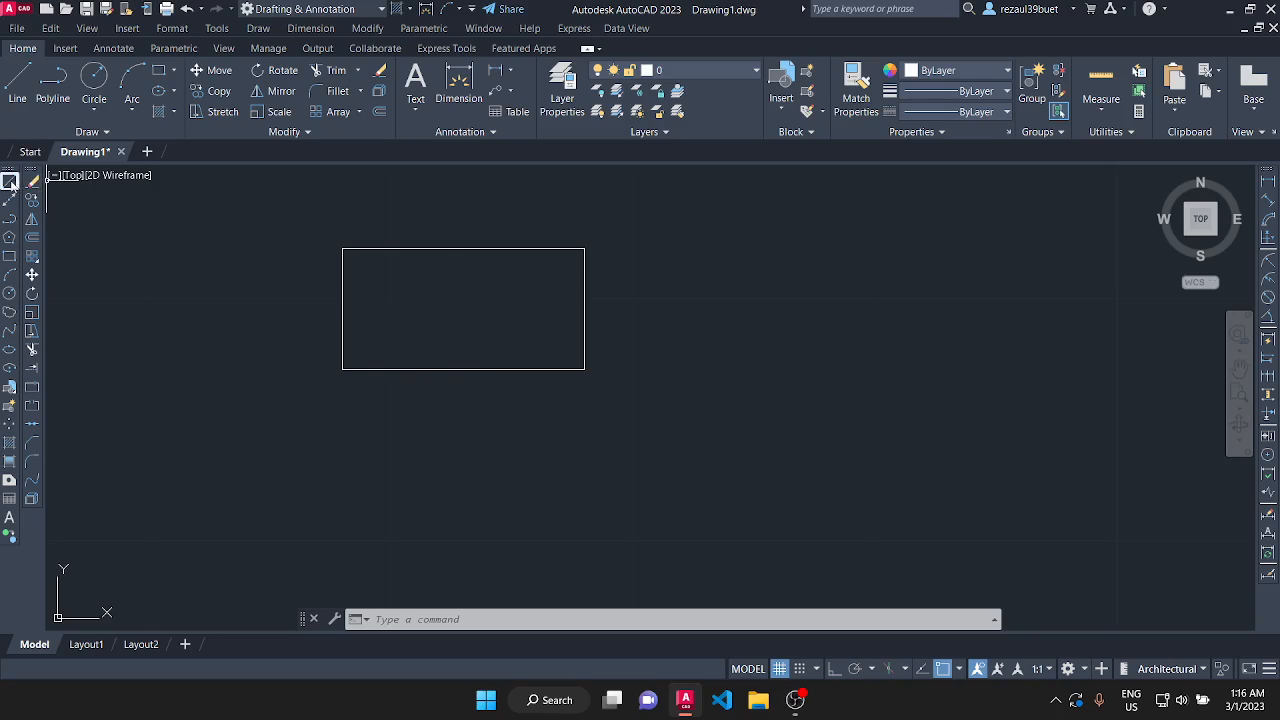
left_click(258, 28)
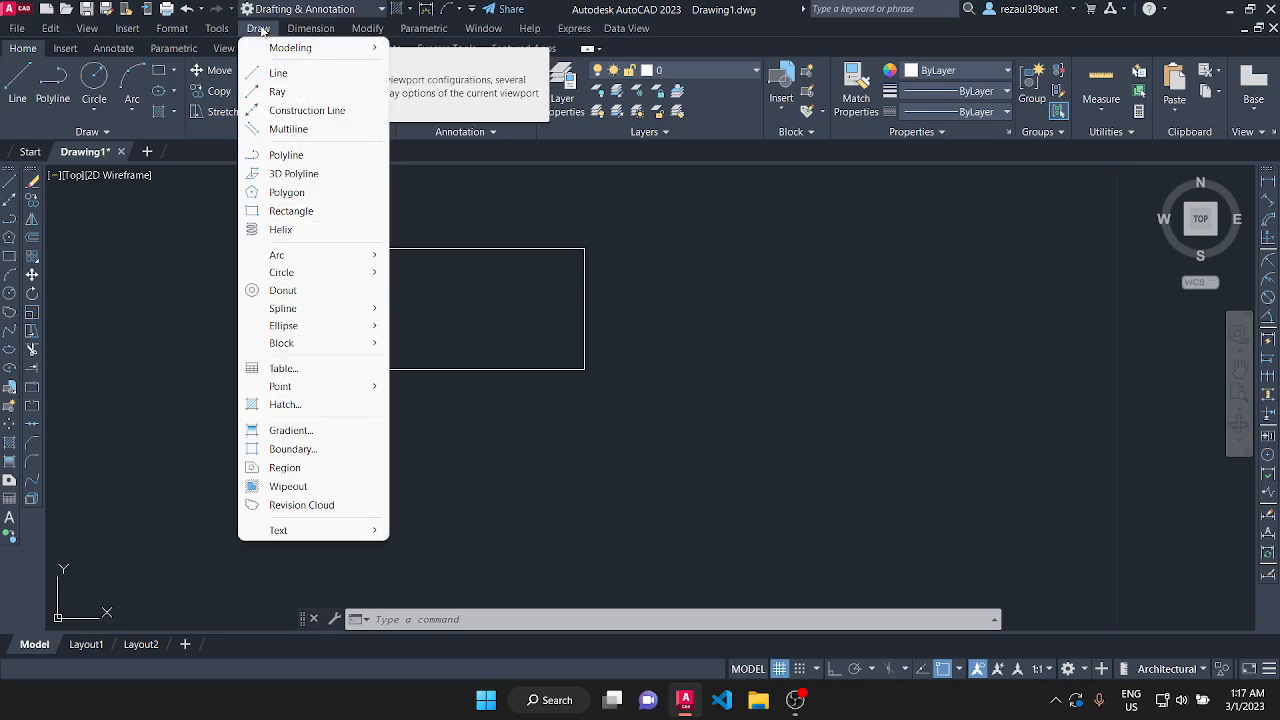
left_click(278, 74)
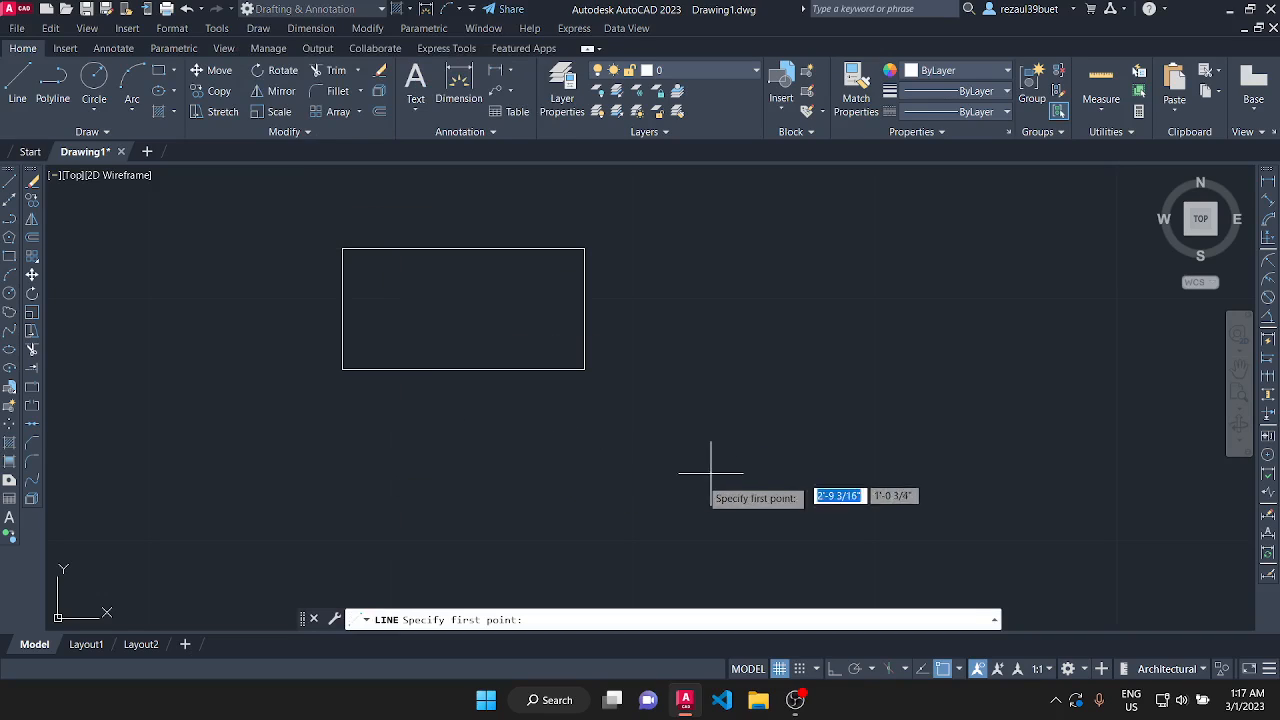
left_click(622, 472)
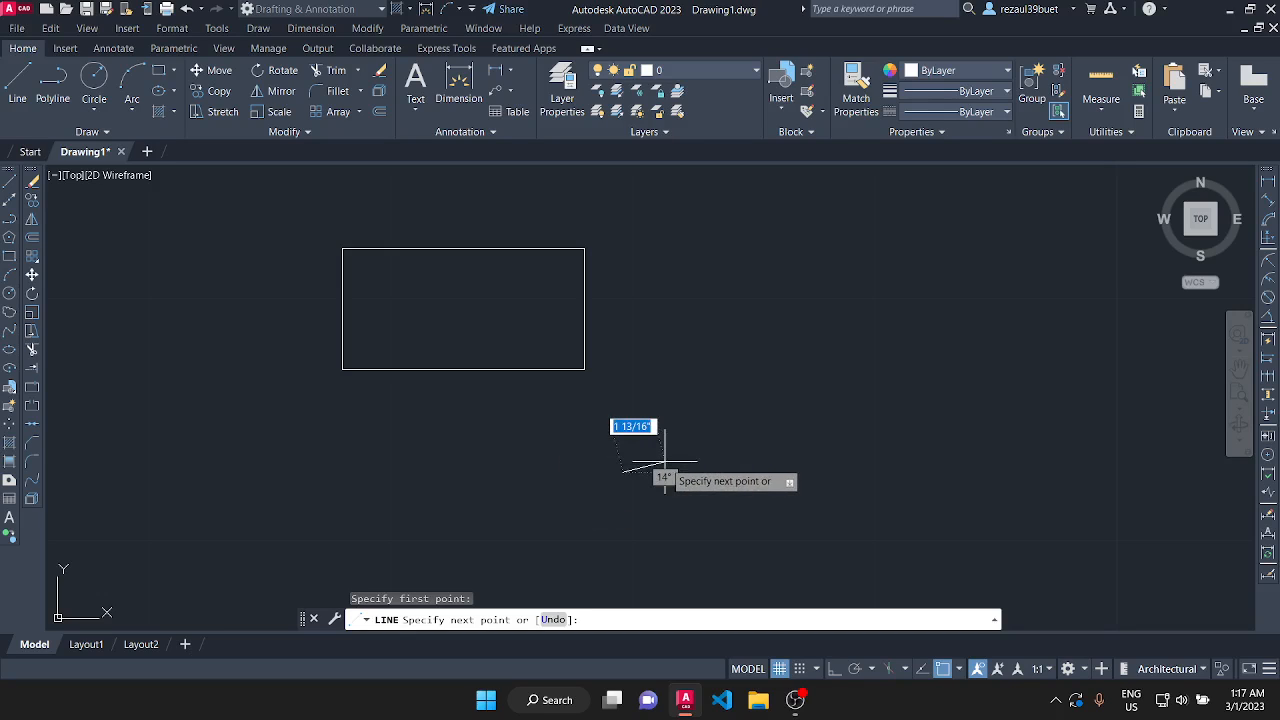
type("@")
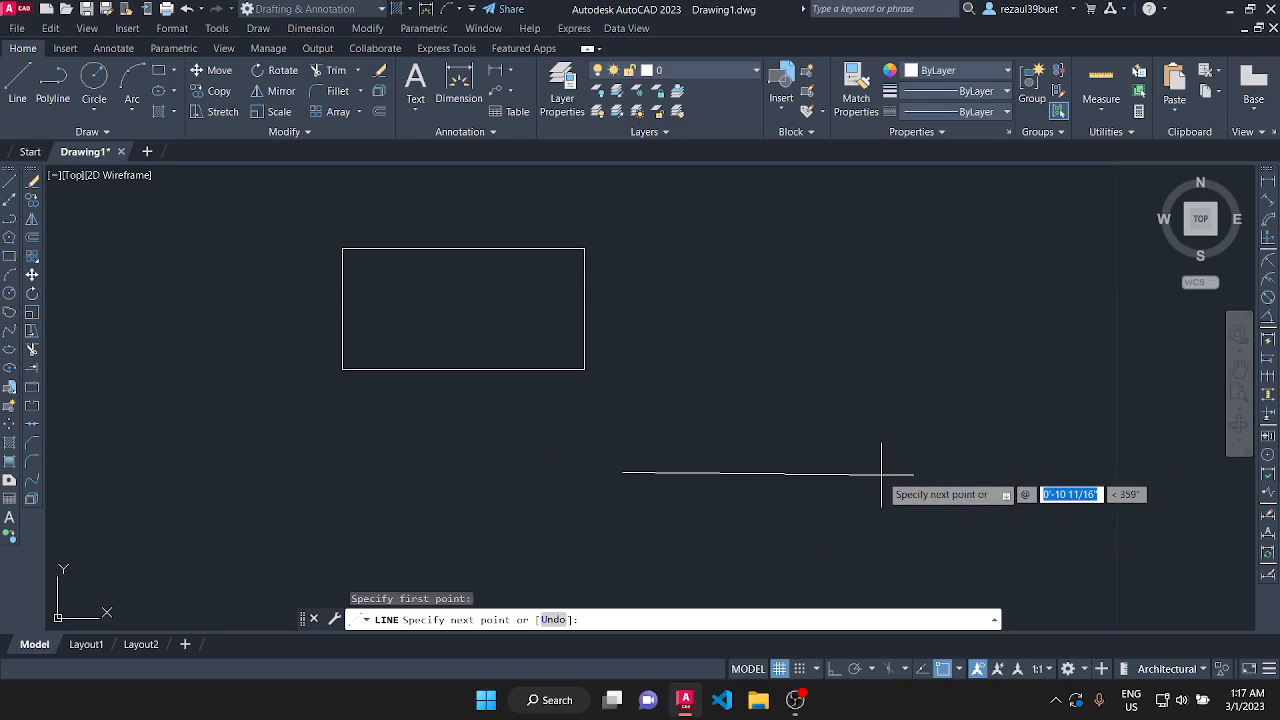
type("10")
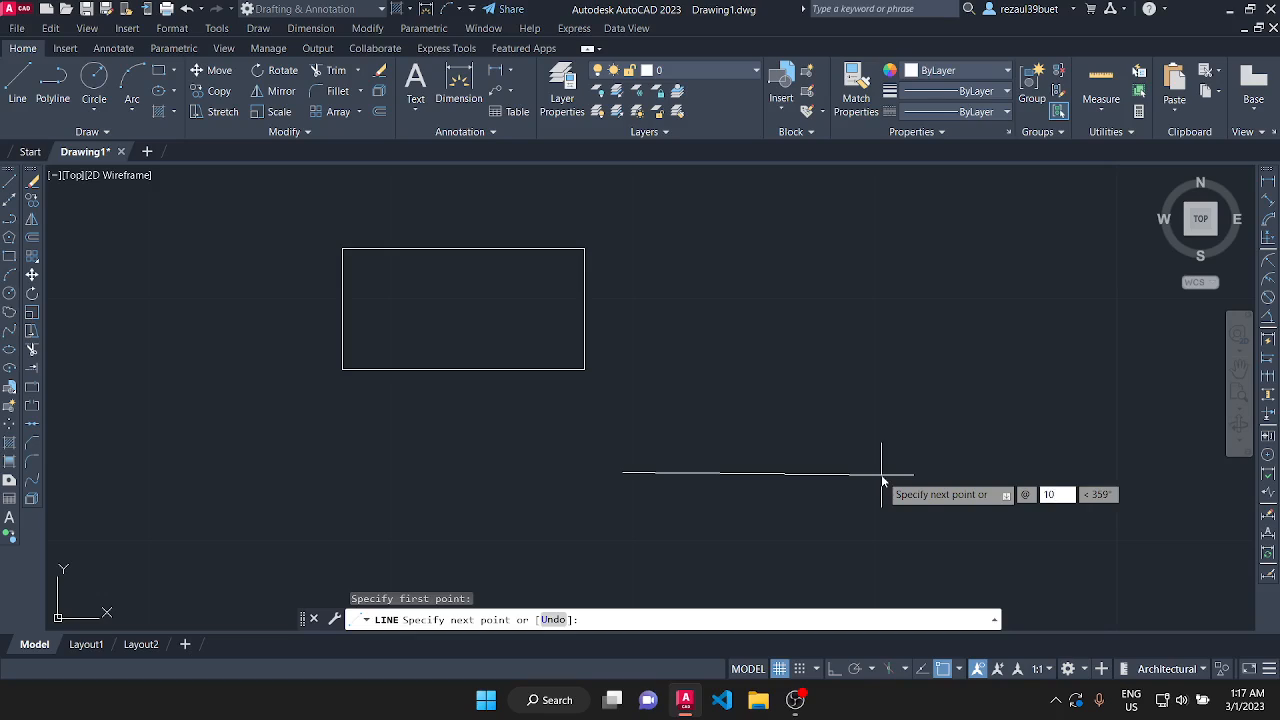
key("Tab")
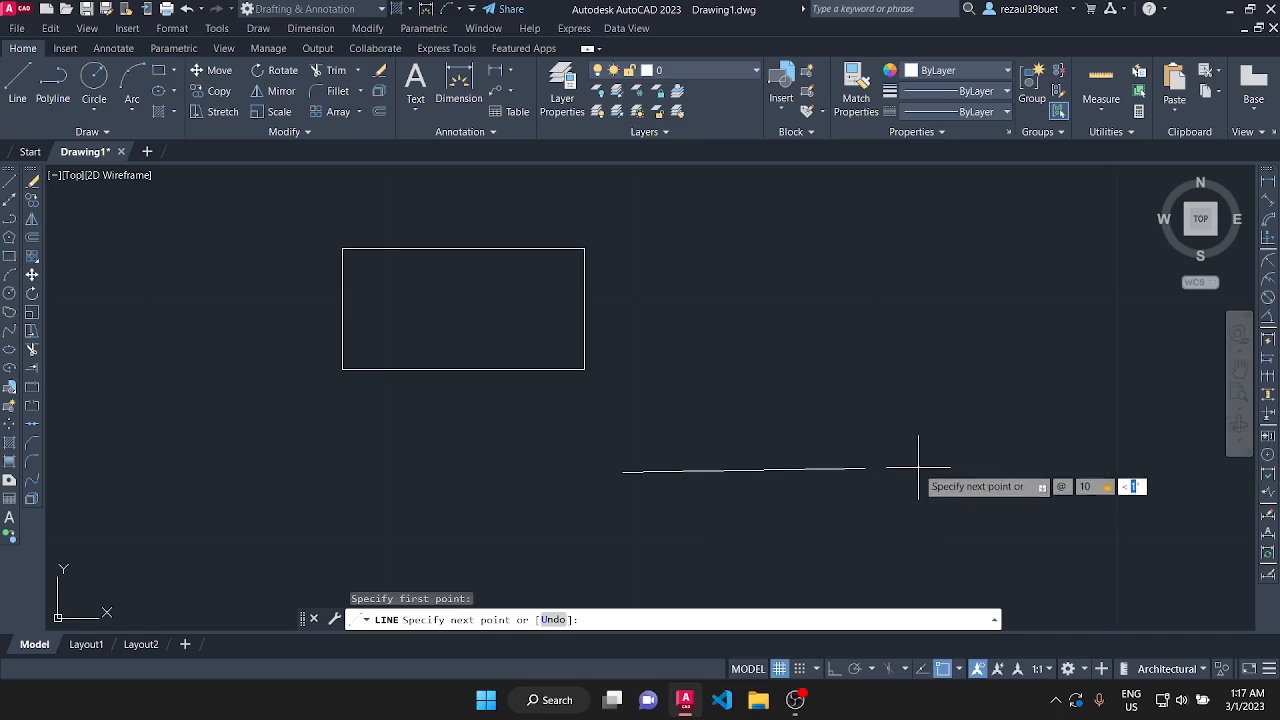
type("0")
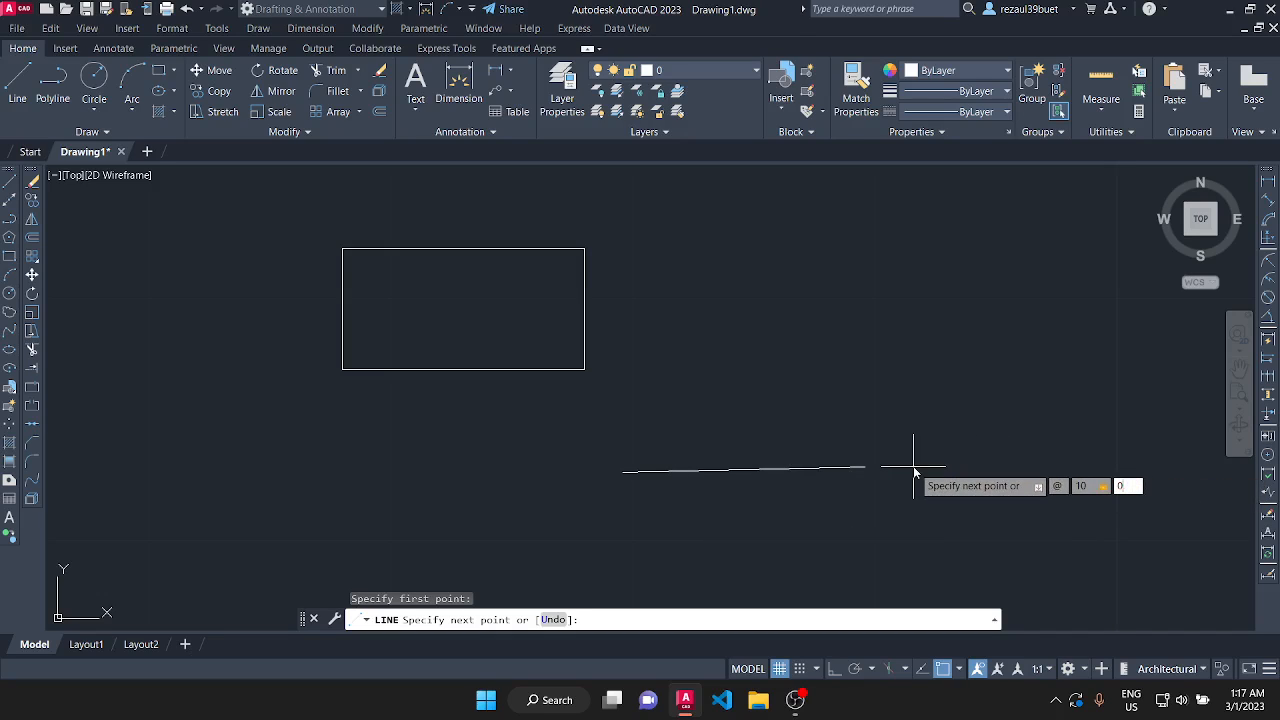
key("Return")
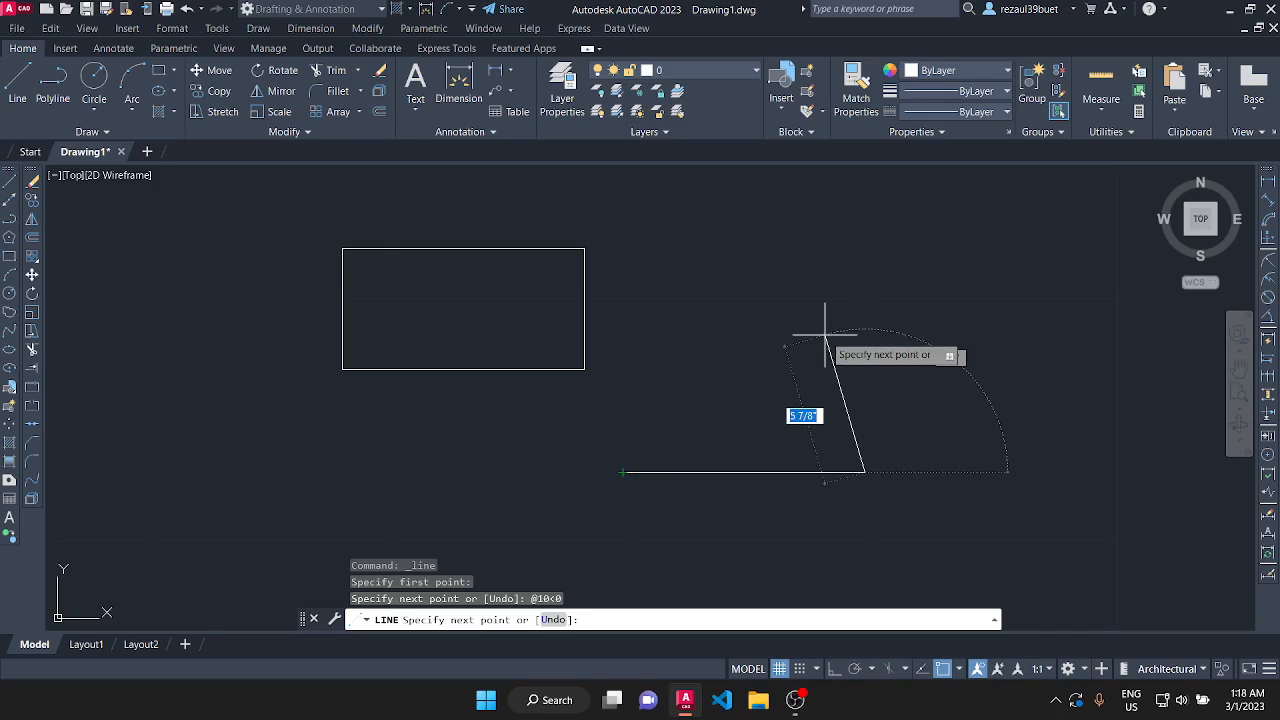
Draw the second rectangle's right side upward using the relative polar coordinates @5<90.
type("@")
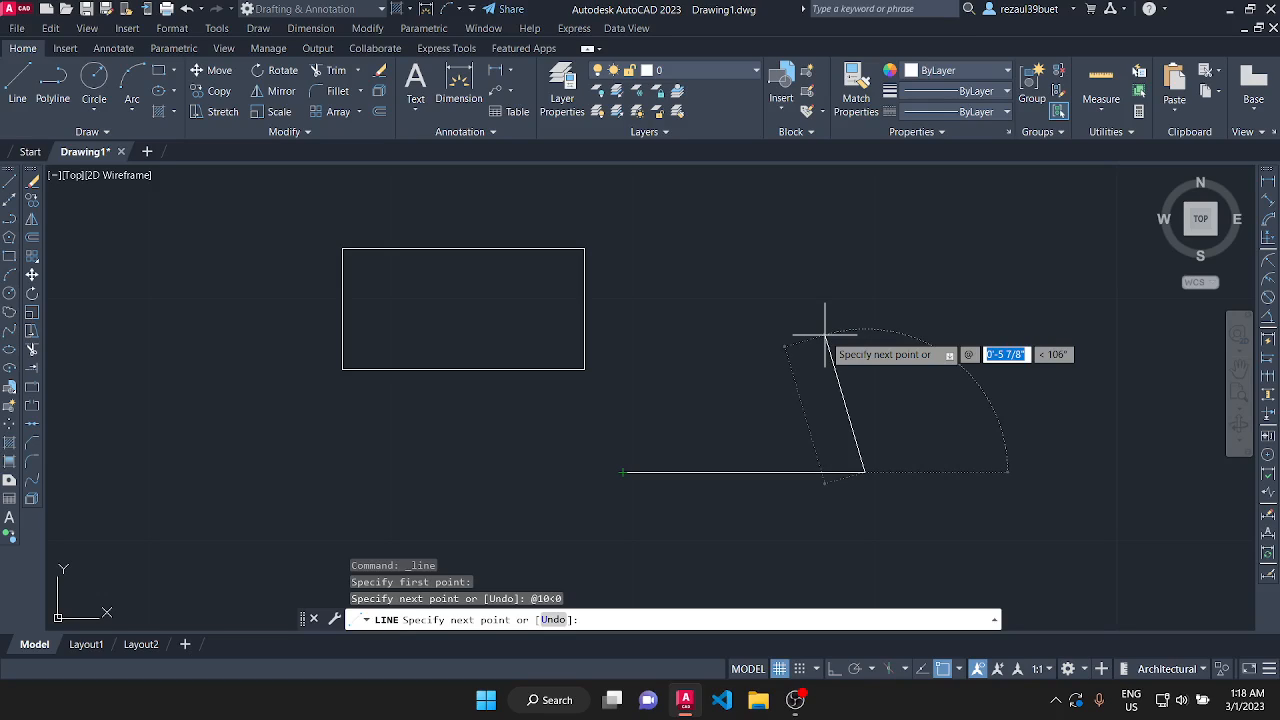
type("5")
key("Tab")
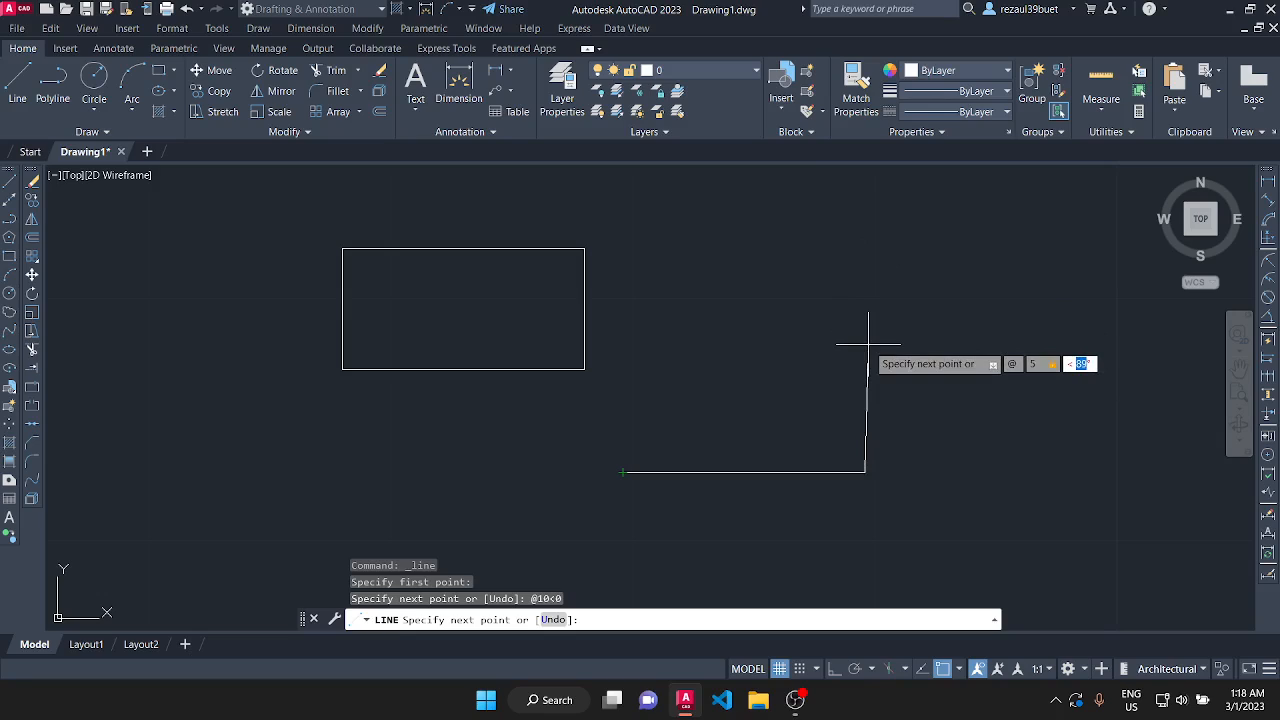
type("90")
key("Return")
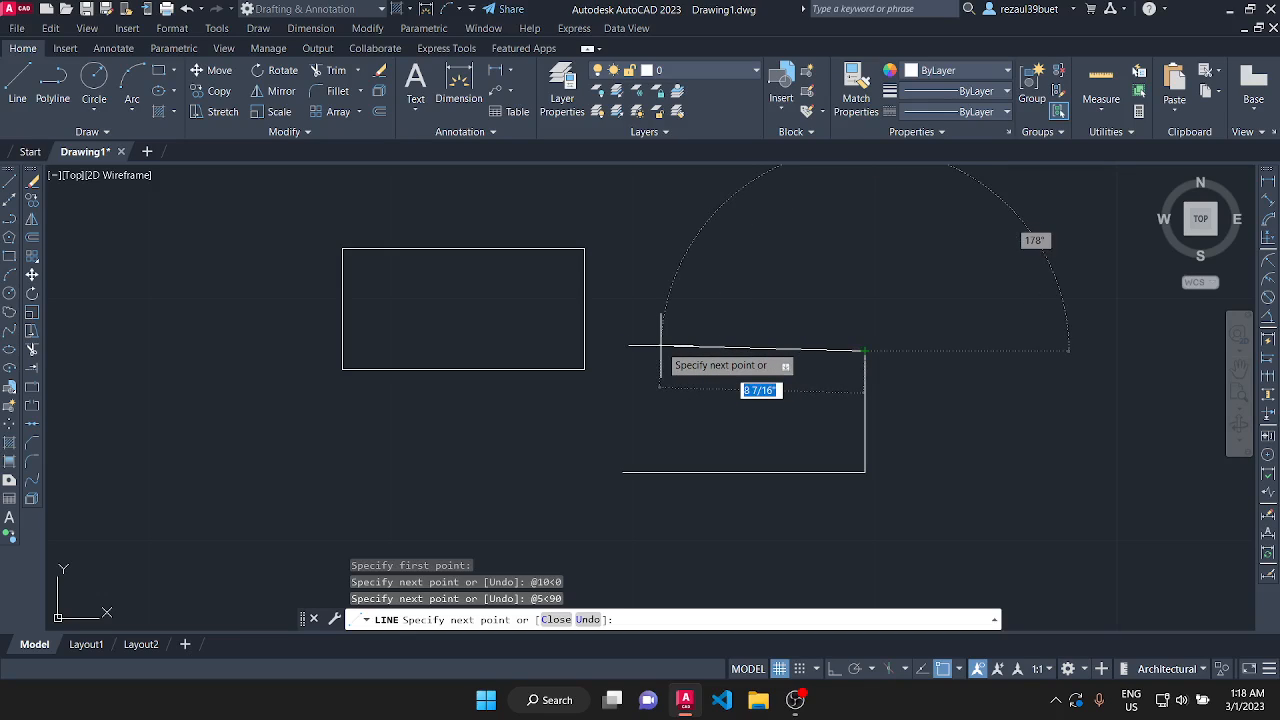
type("@")
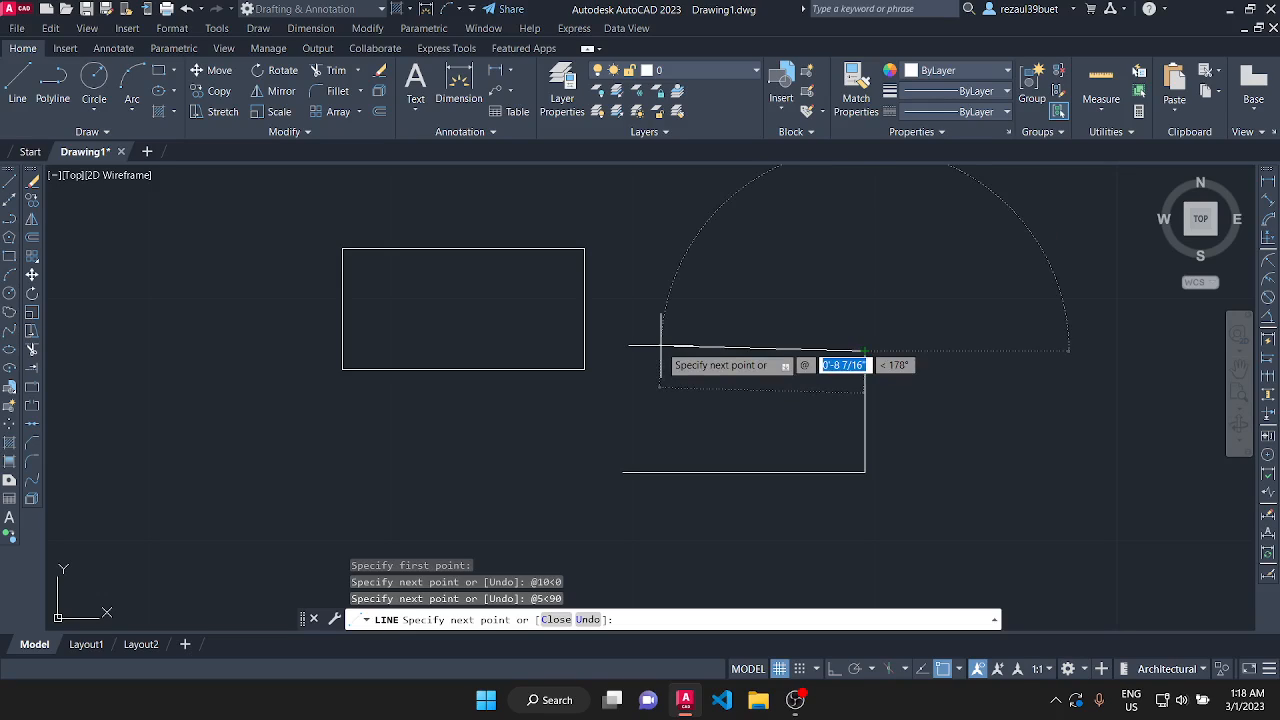
type("10")
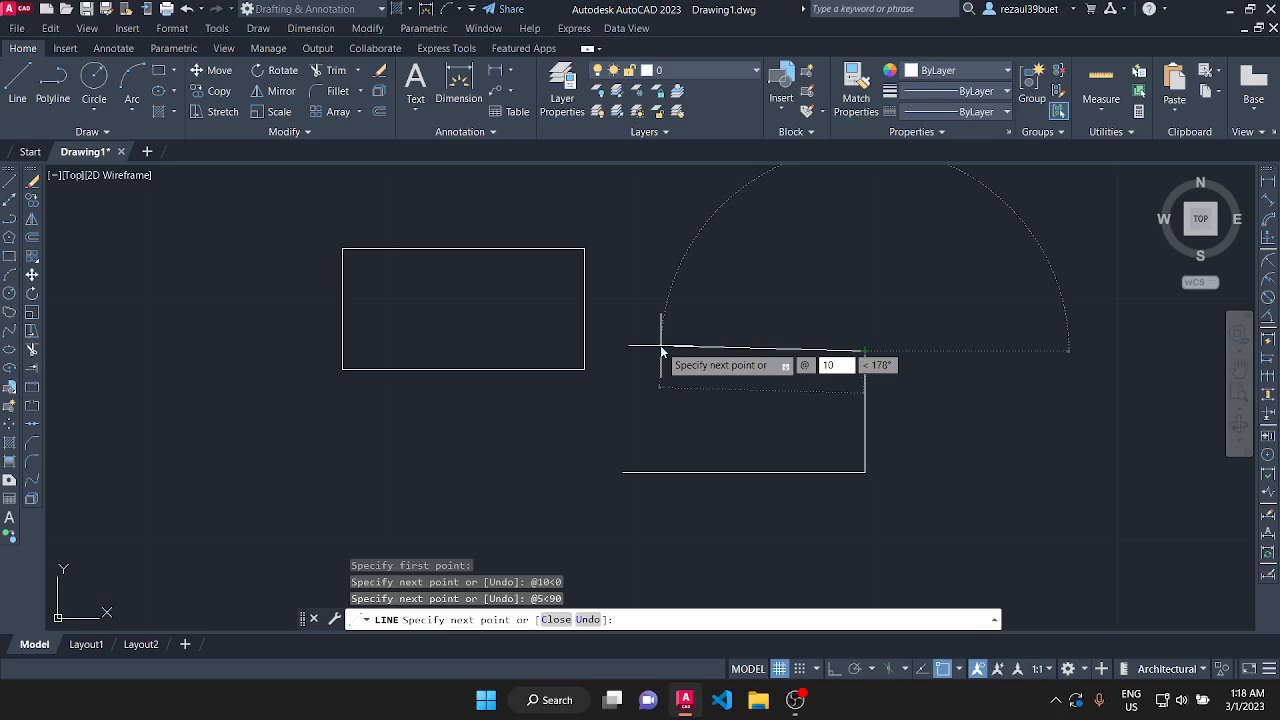
key("Tab")
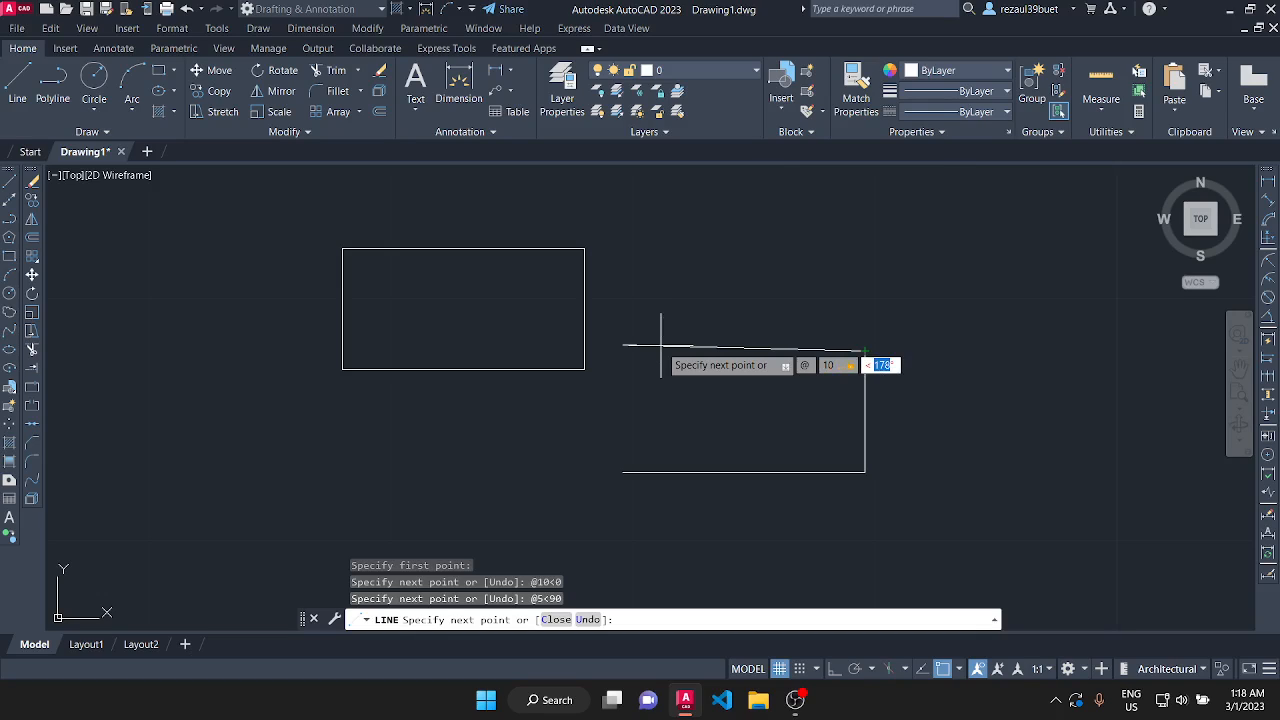
type("-180")
key("Return")
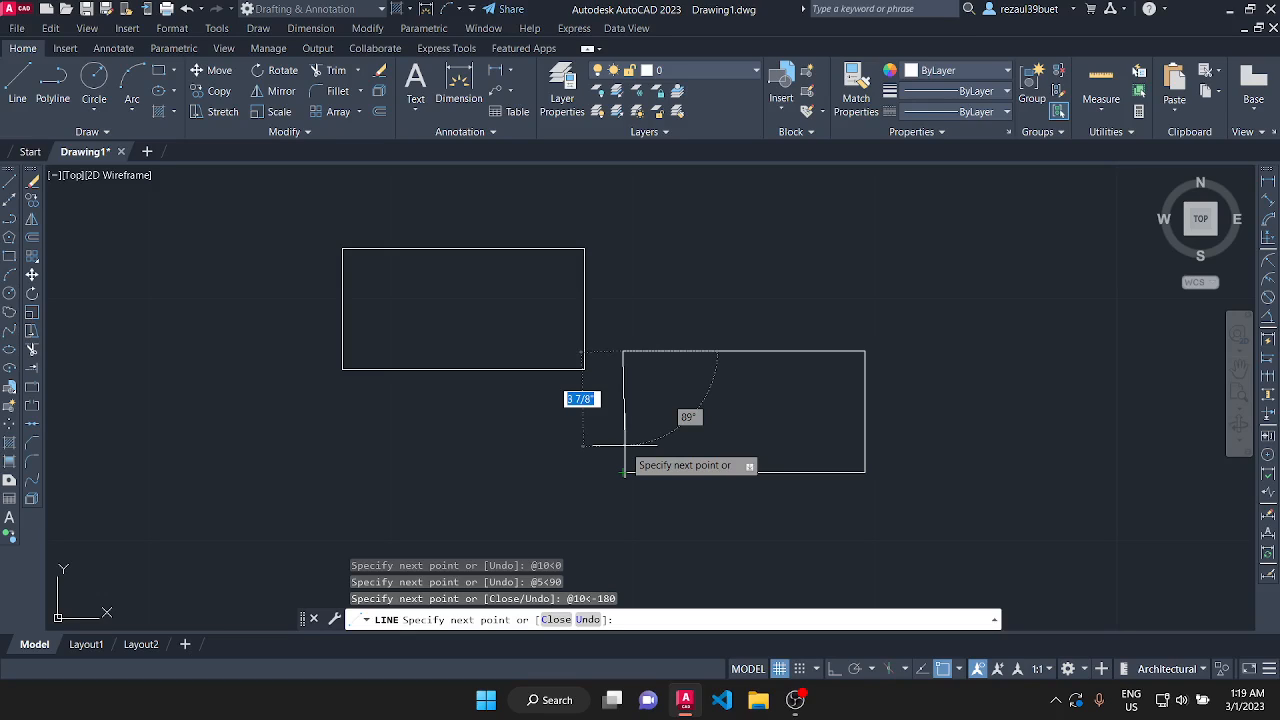
Draw the second rectangle's left side down to its starting point using the relative polar coordinates @5<270.
type("@")
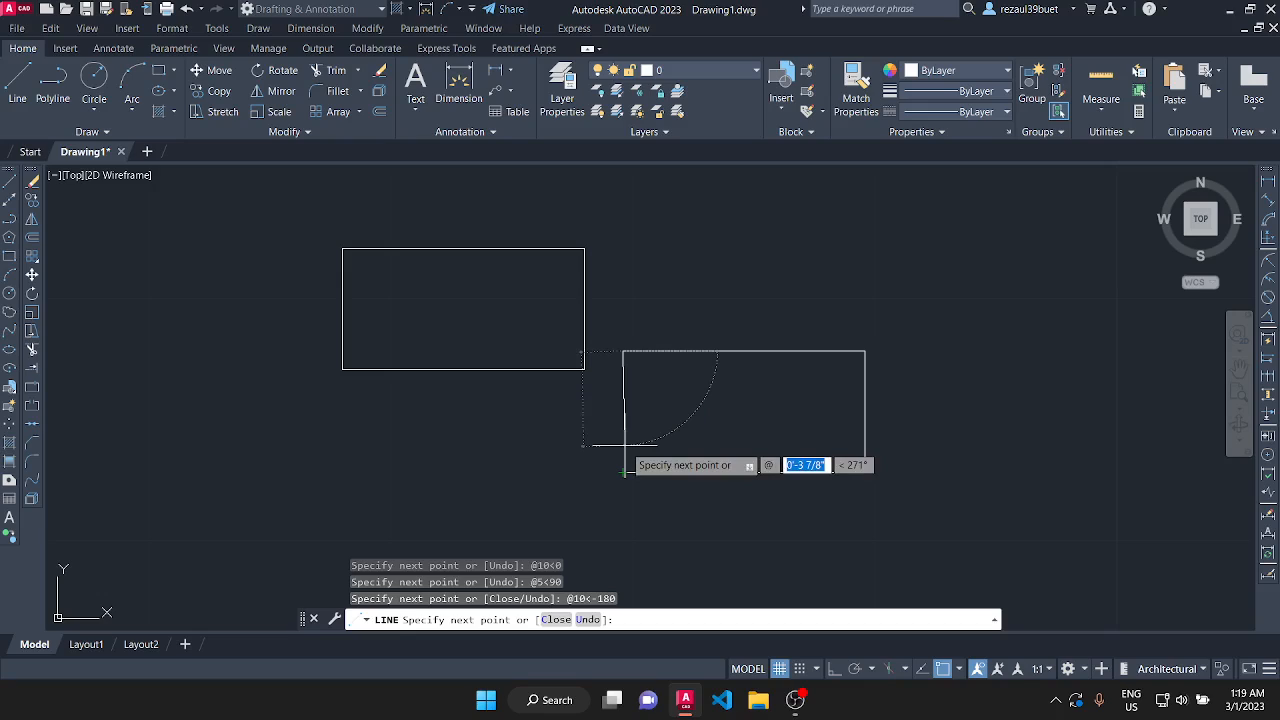
type("0")
key("BackSpace")
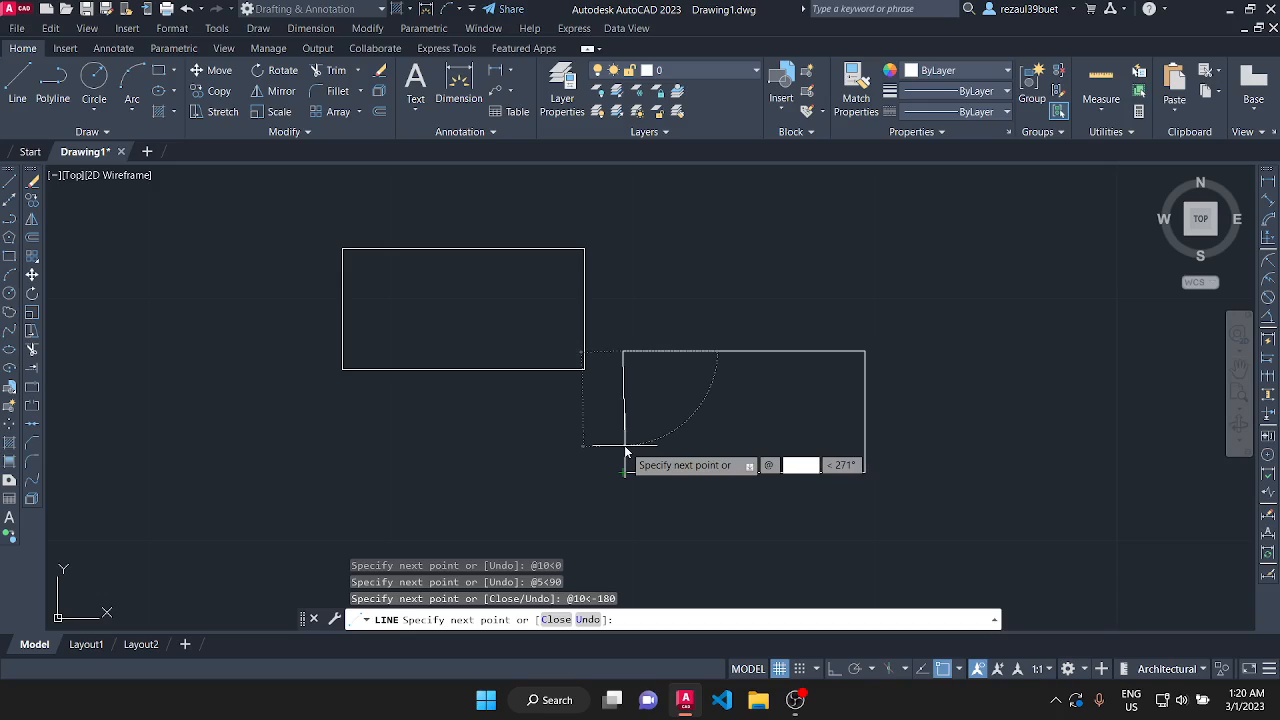
type("5")
key("Tab")
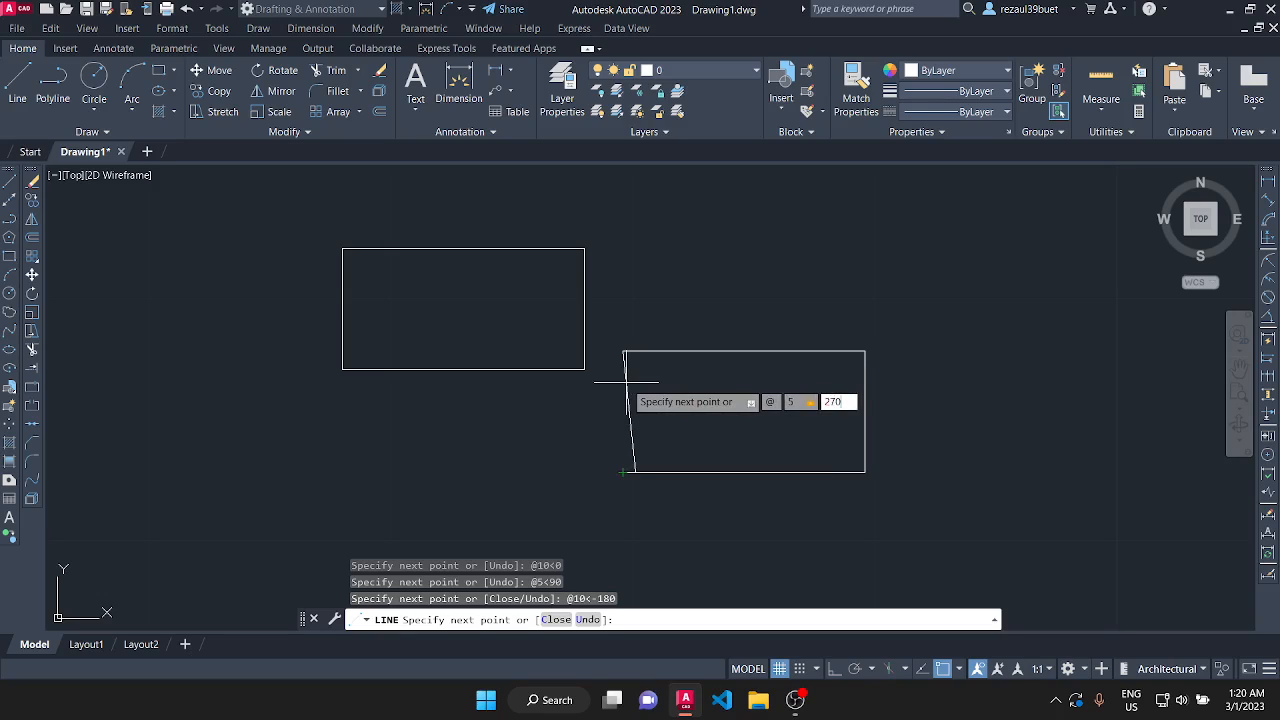
key("Return")
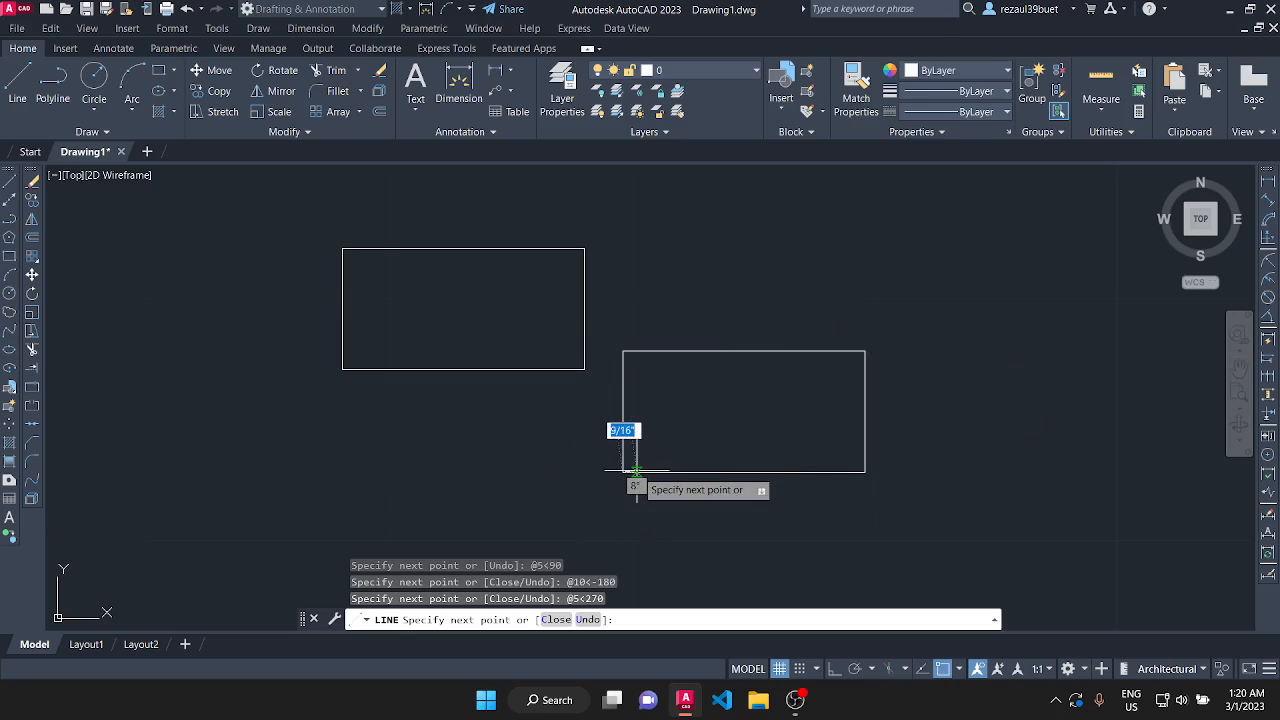
key("Return")
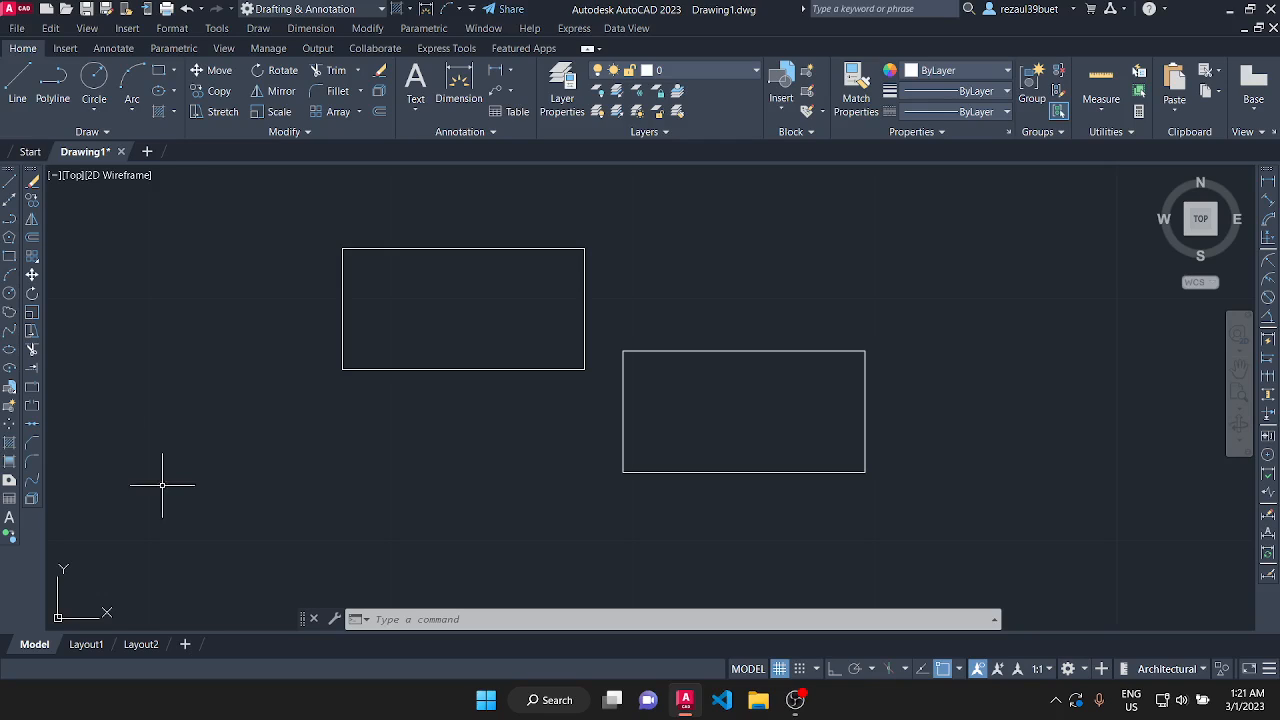
scroll(475, 432, "down", 4)
scroll(930, 340, "up", 2)
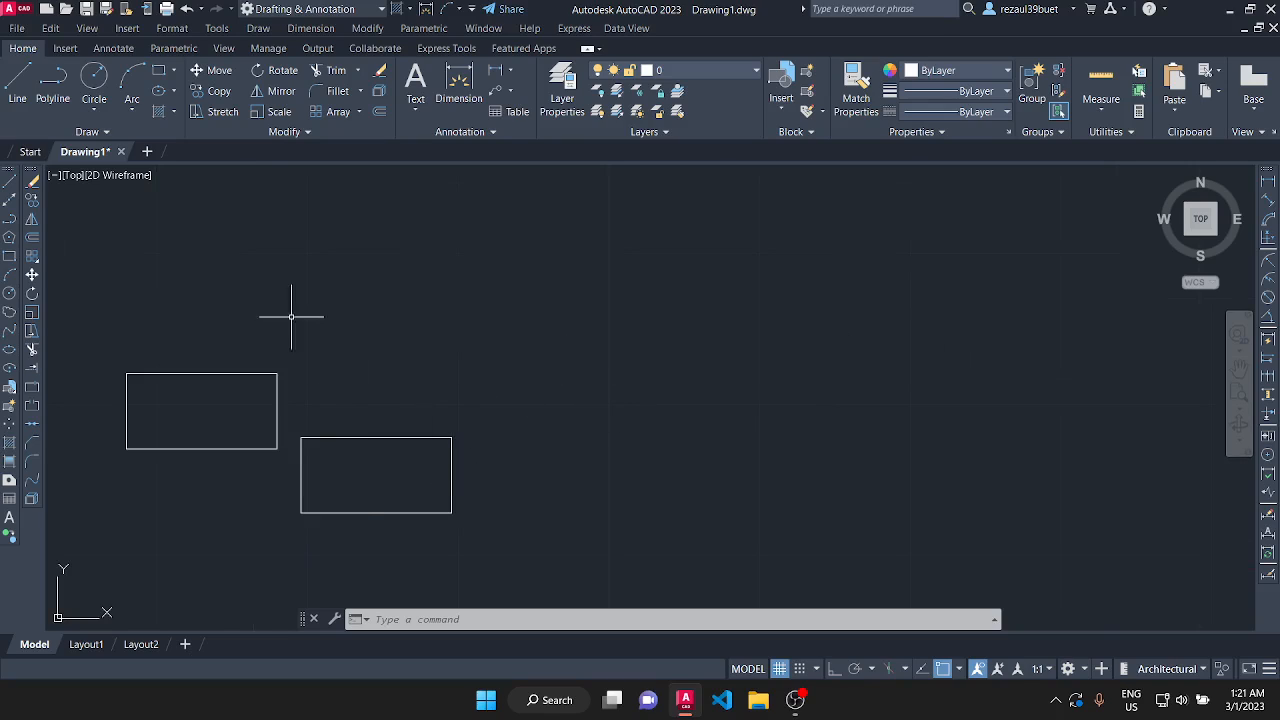
left_click(259, 30)
left_click(261, 32)
left_click(266, 27)
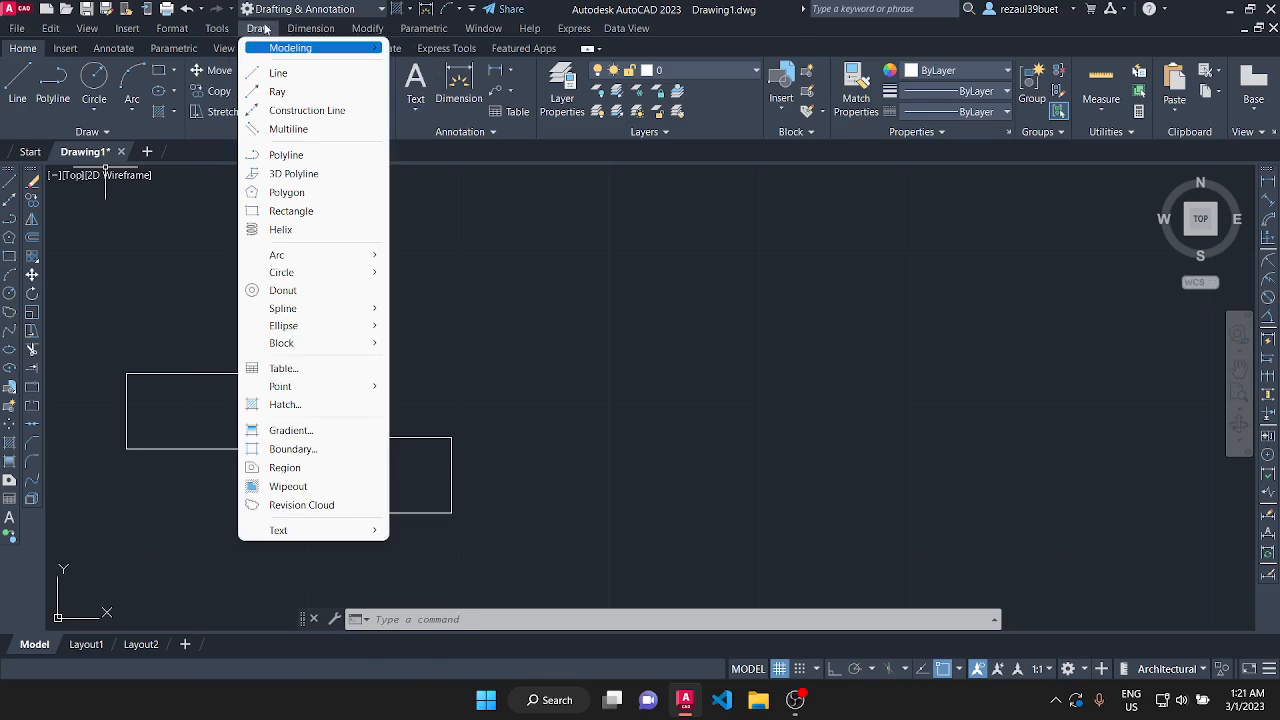
left_click(279, 74)
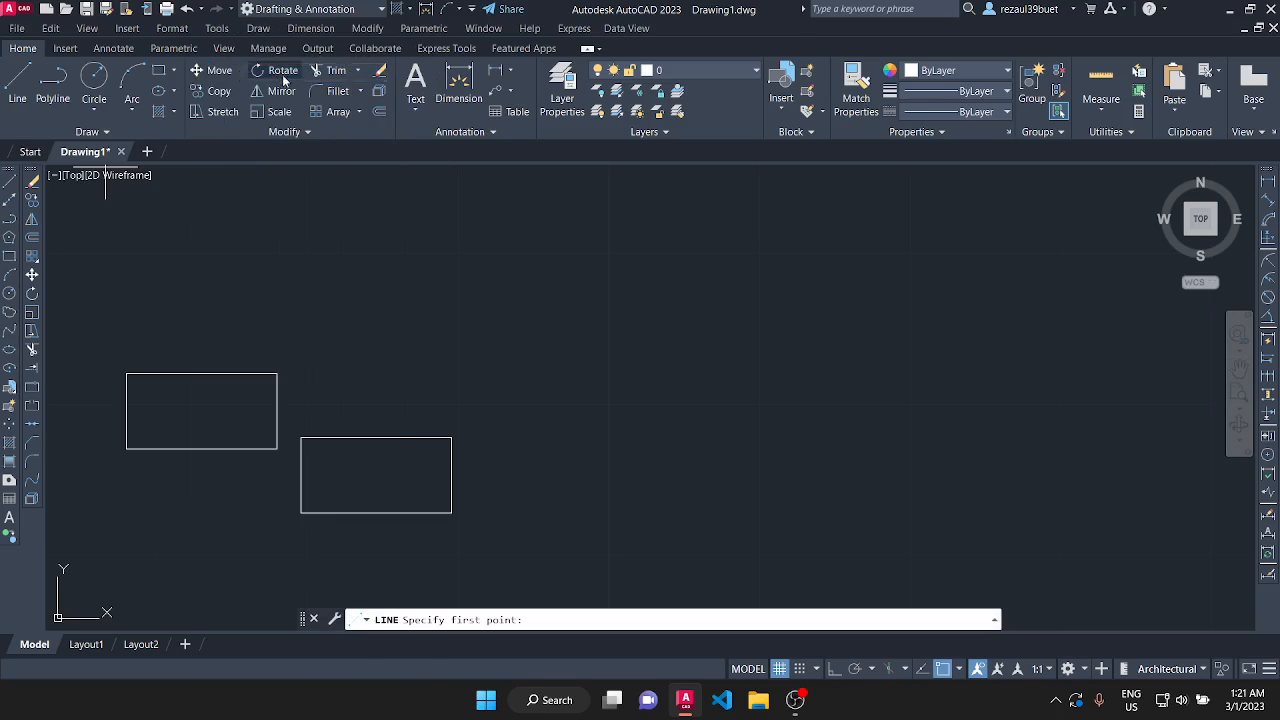
left_click(640, 418)
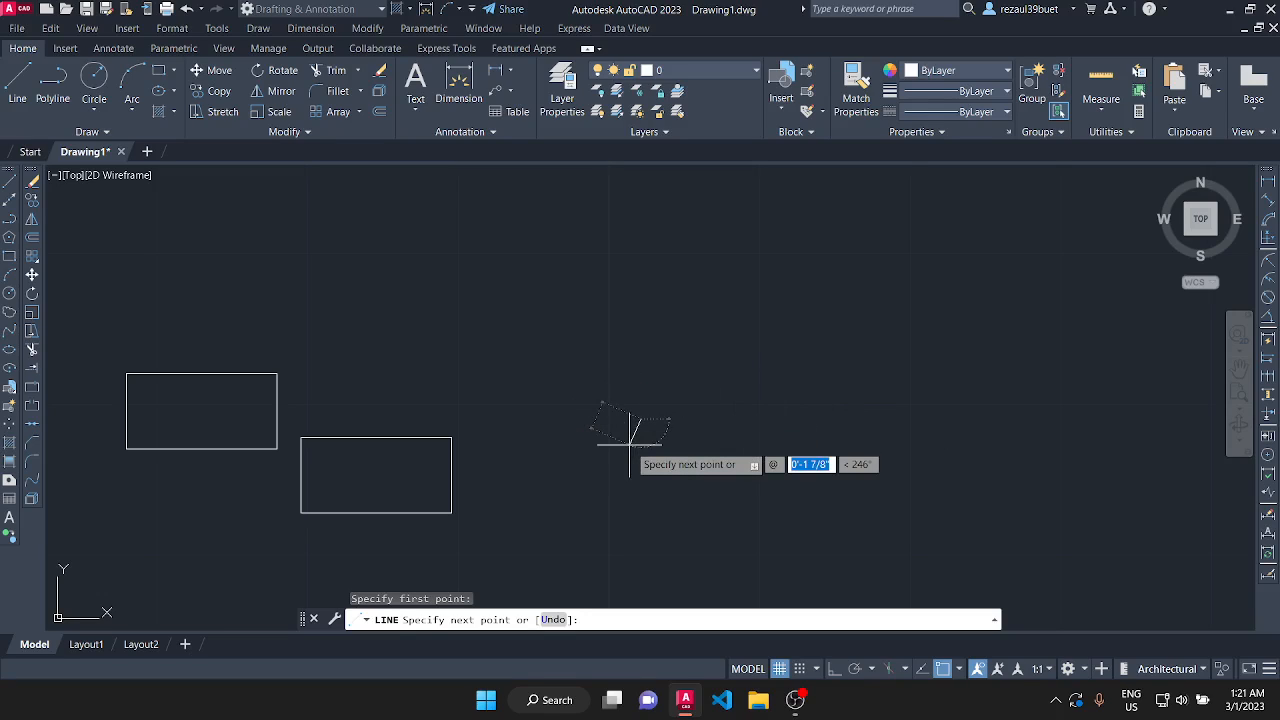
type("10")
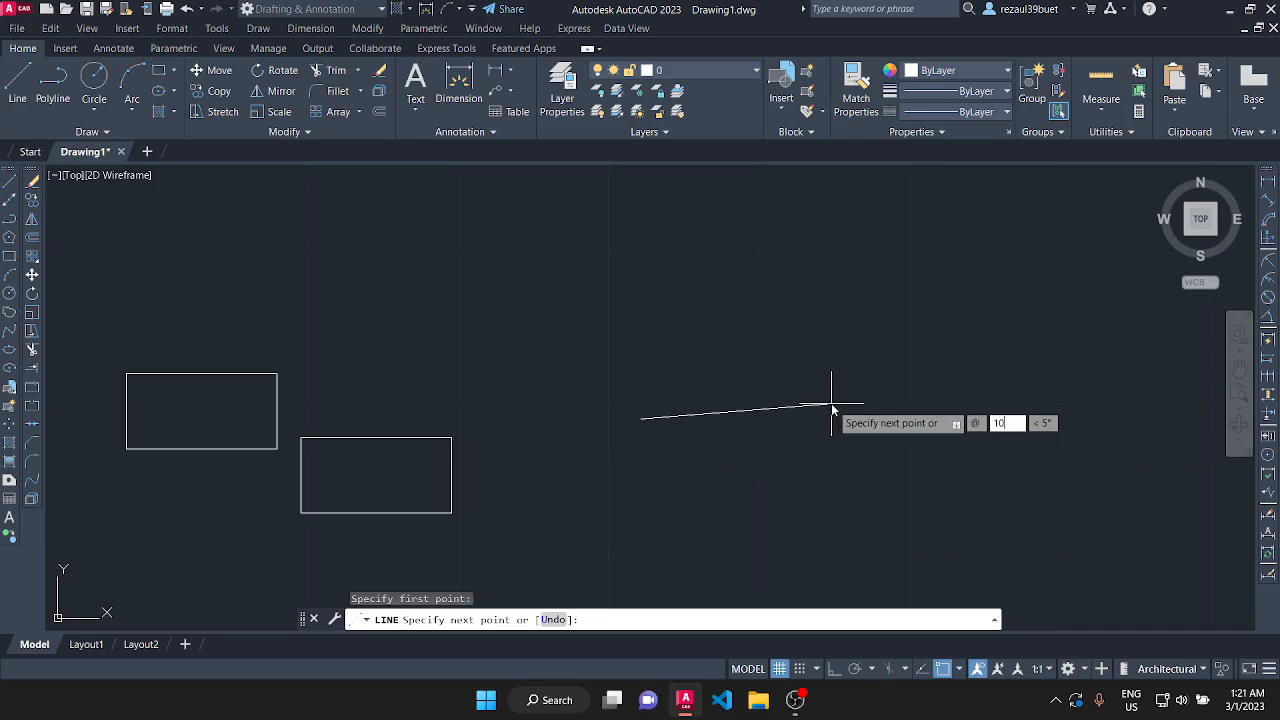
key("Tab")
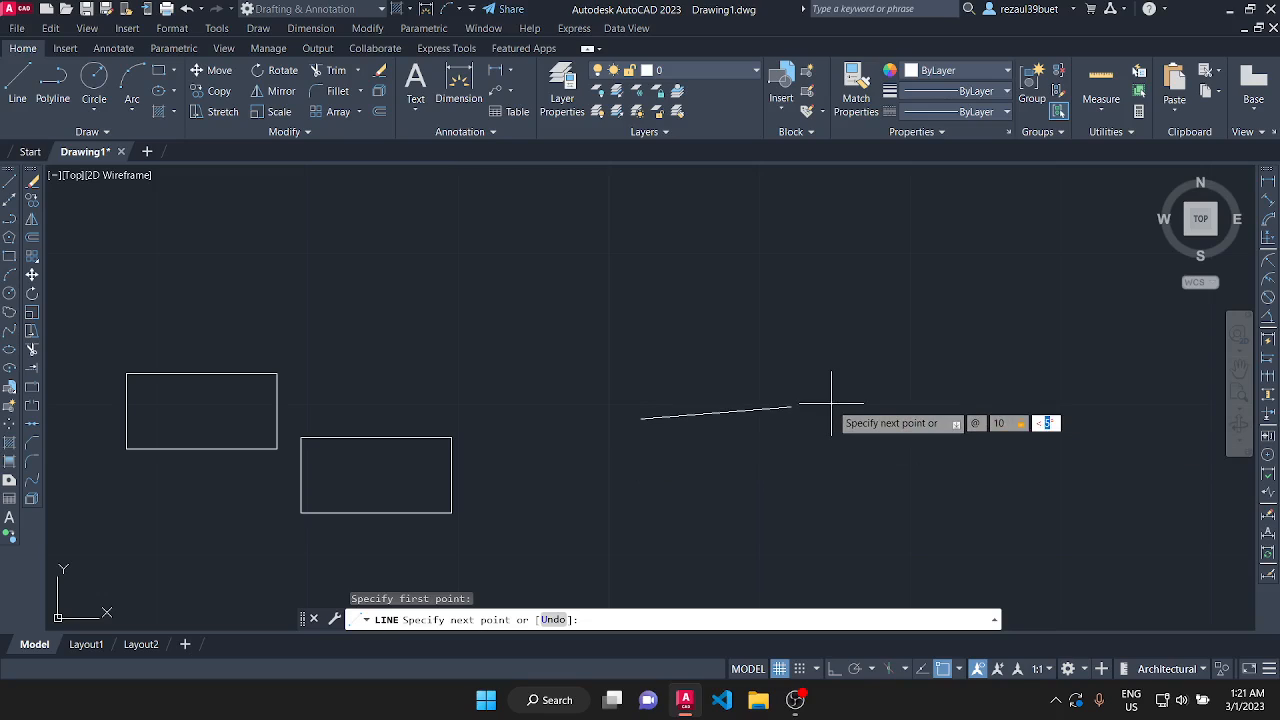
type("0")
key("Return")
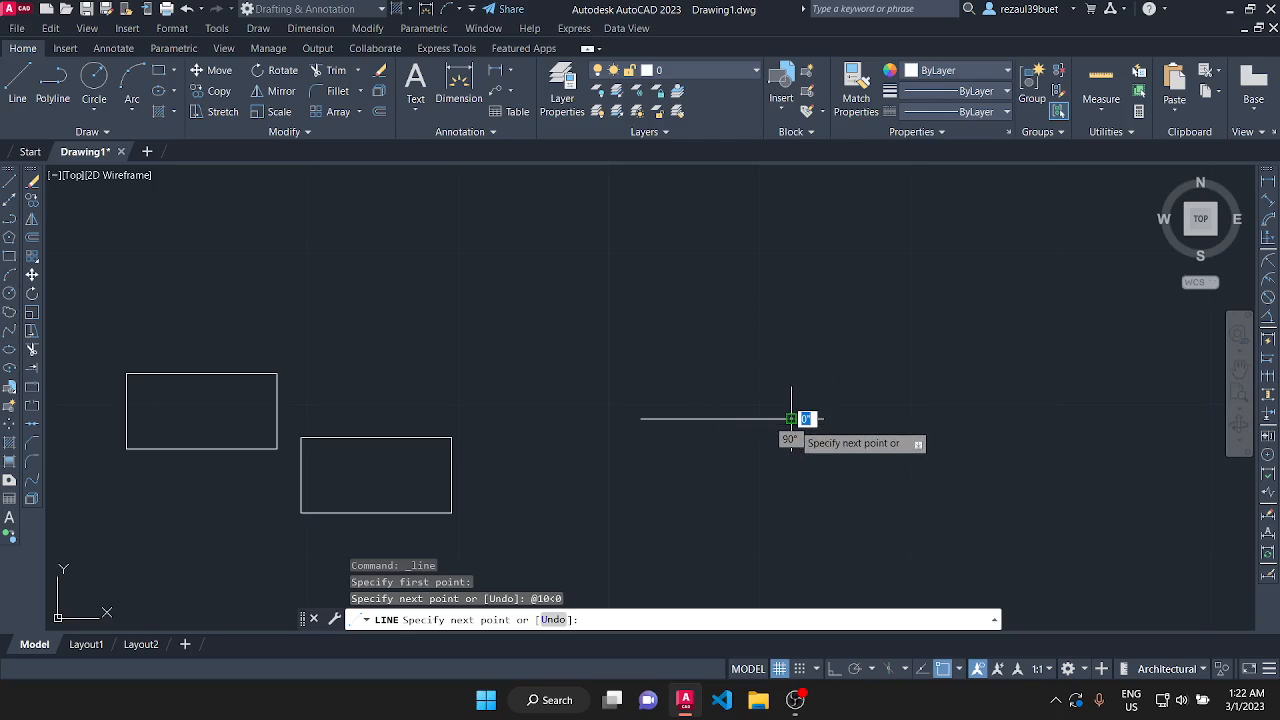
type("@10")
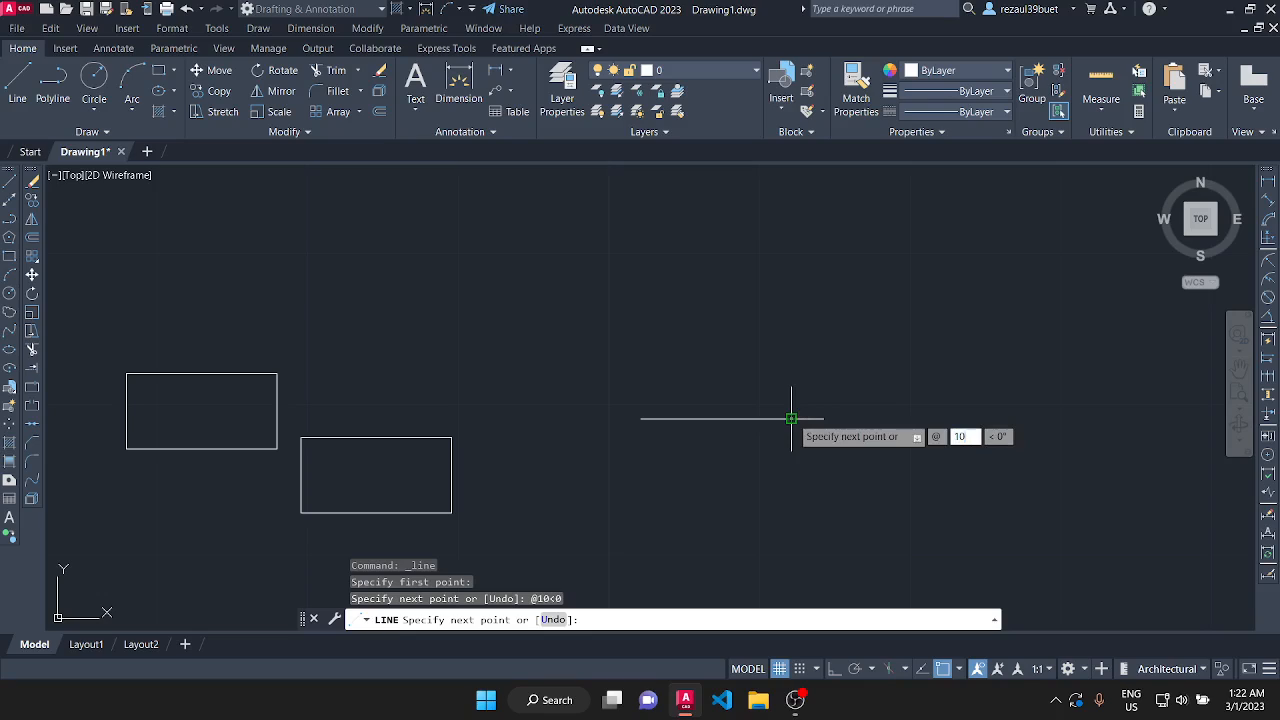
key("Tab")
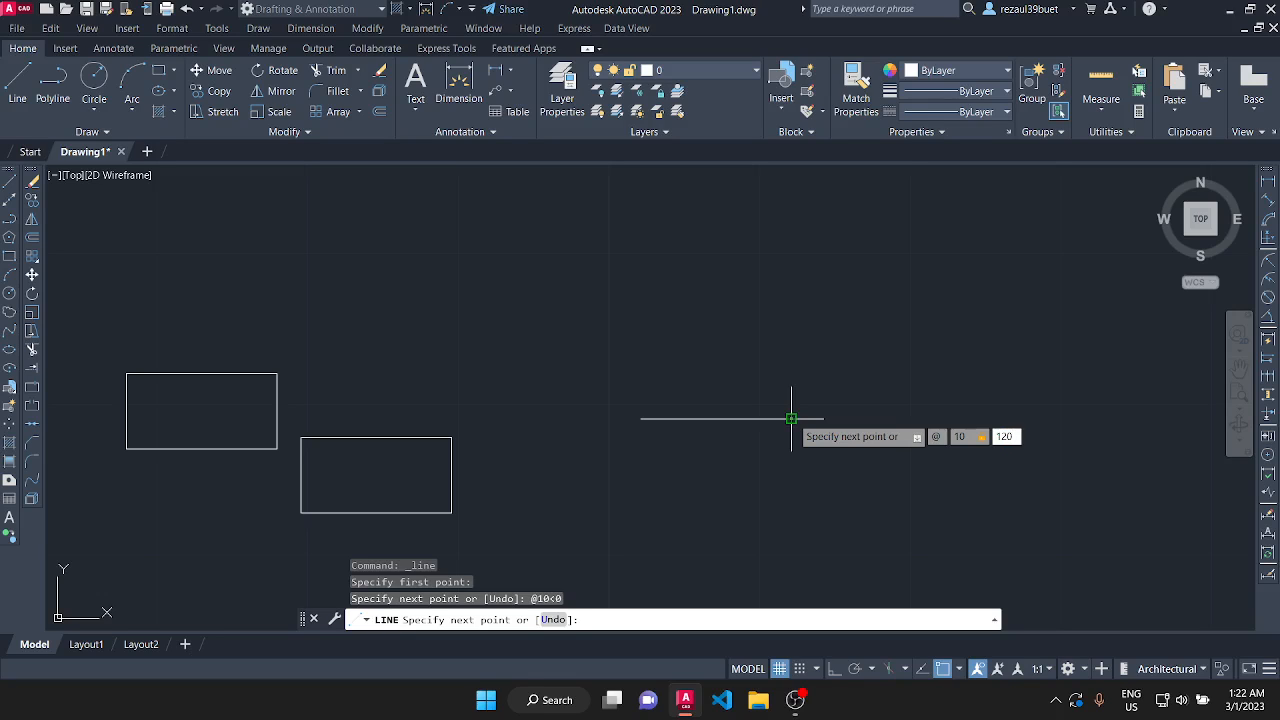
key("Return")
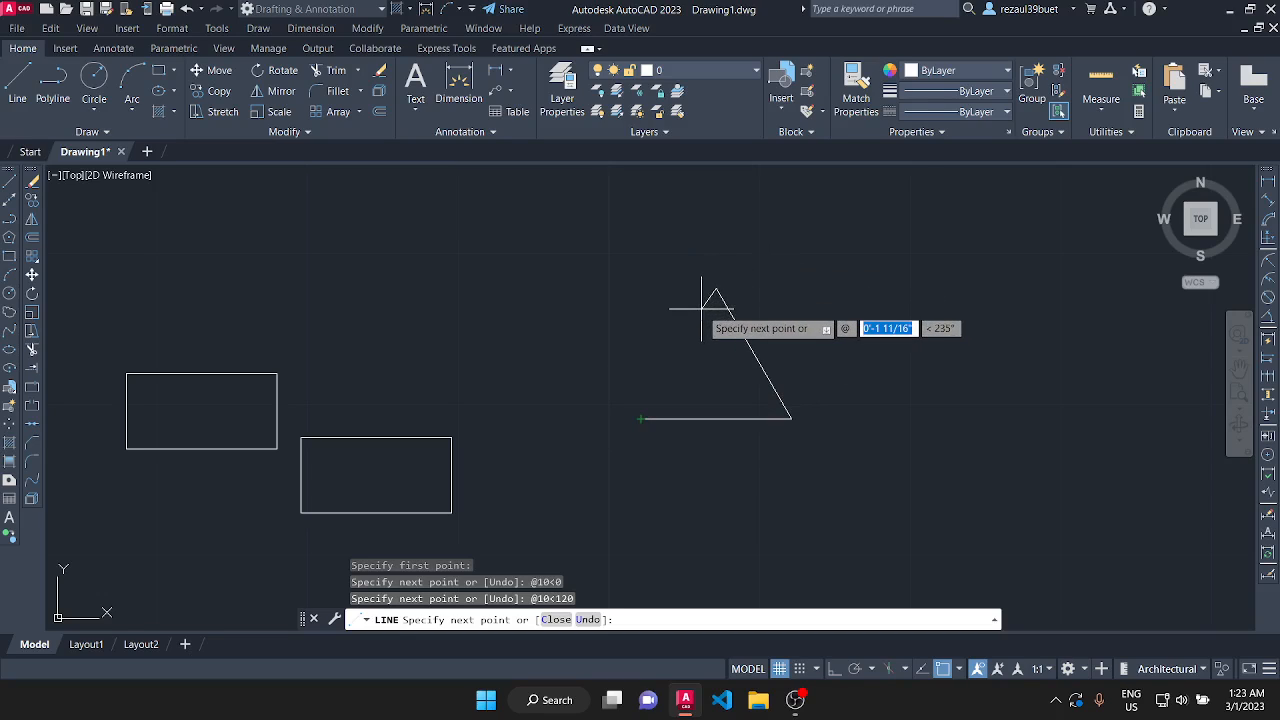
type("10")
key("Tab")
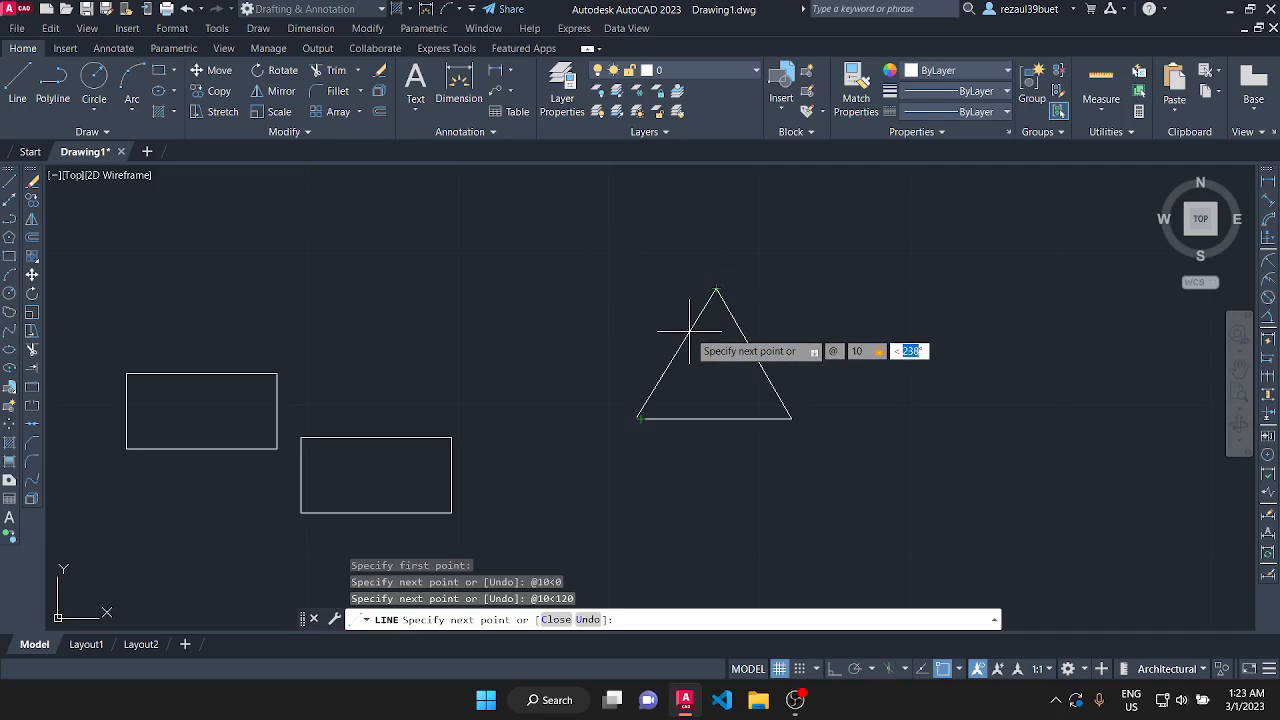
type("@10")
key("Tab")
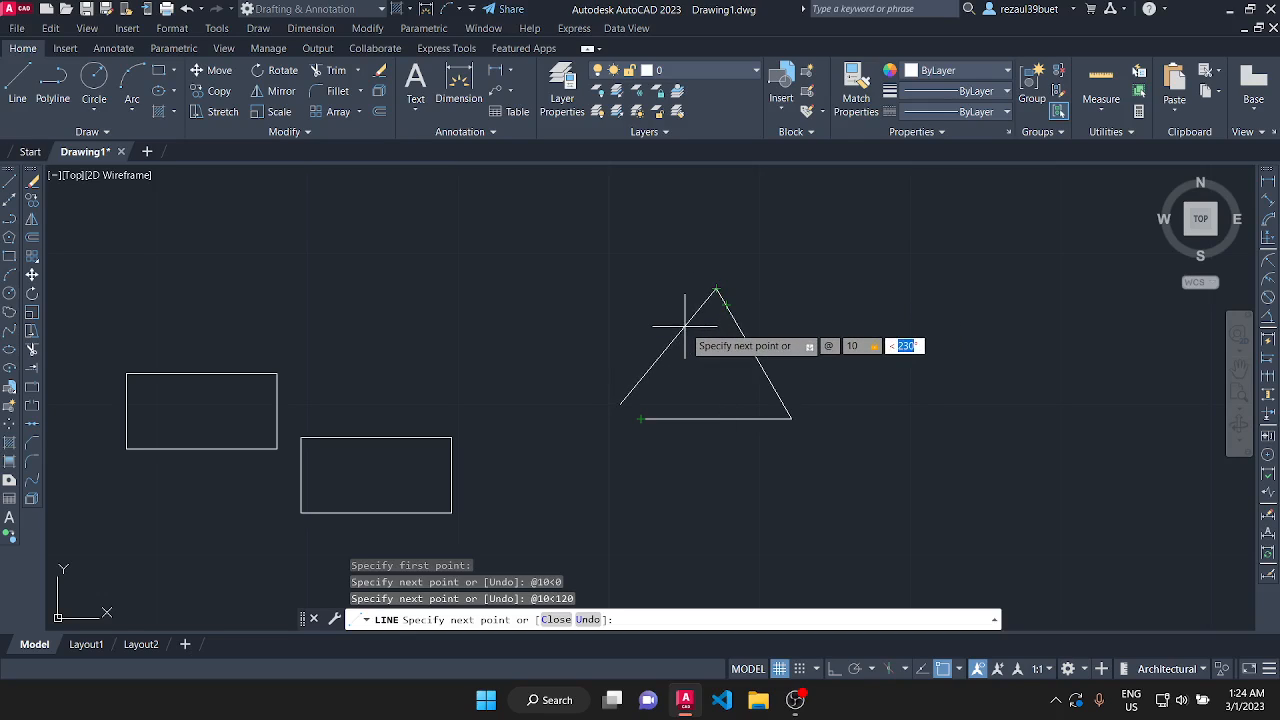
type("24")
key("Return")
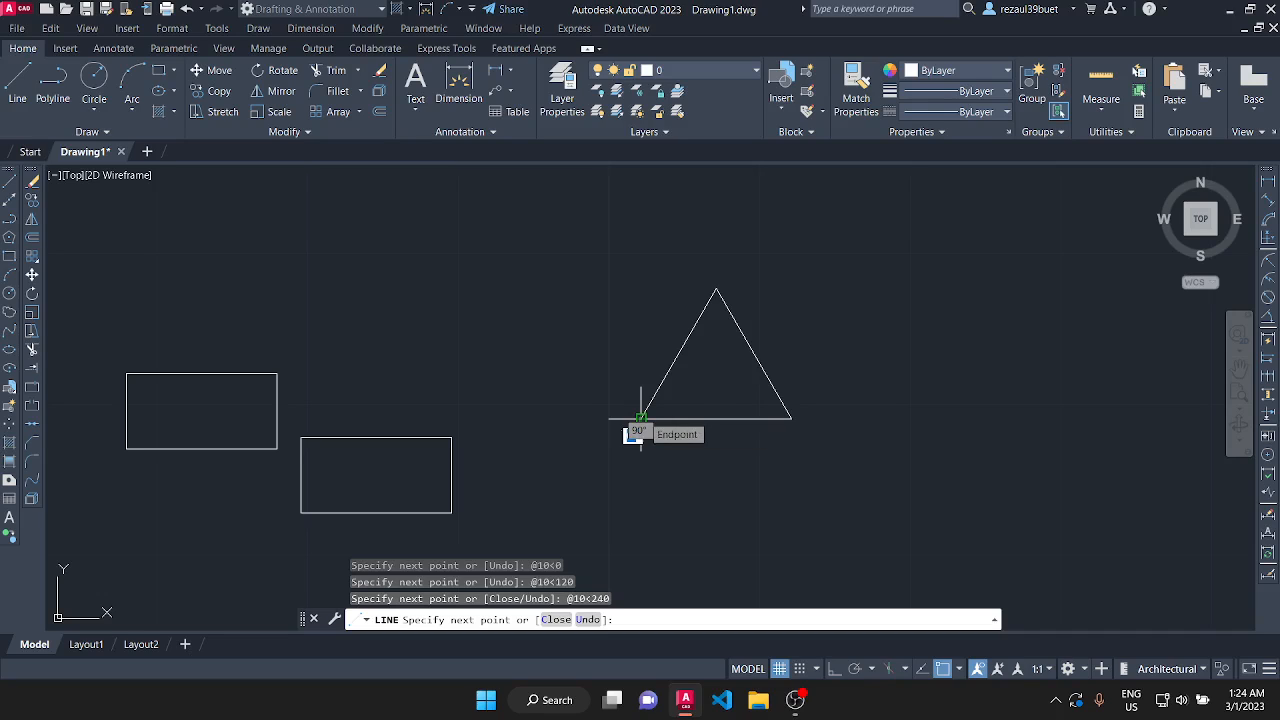
key("Return")
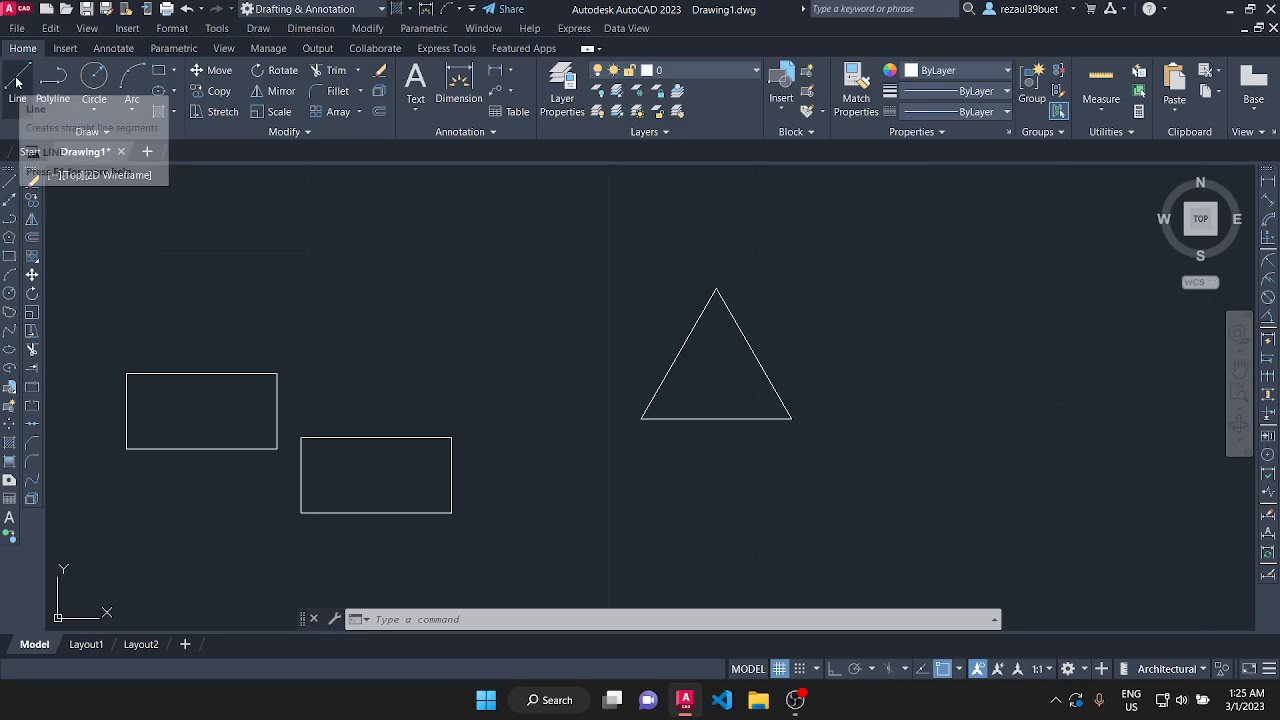
left_click(258, 28)
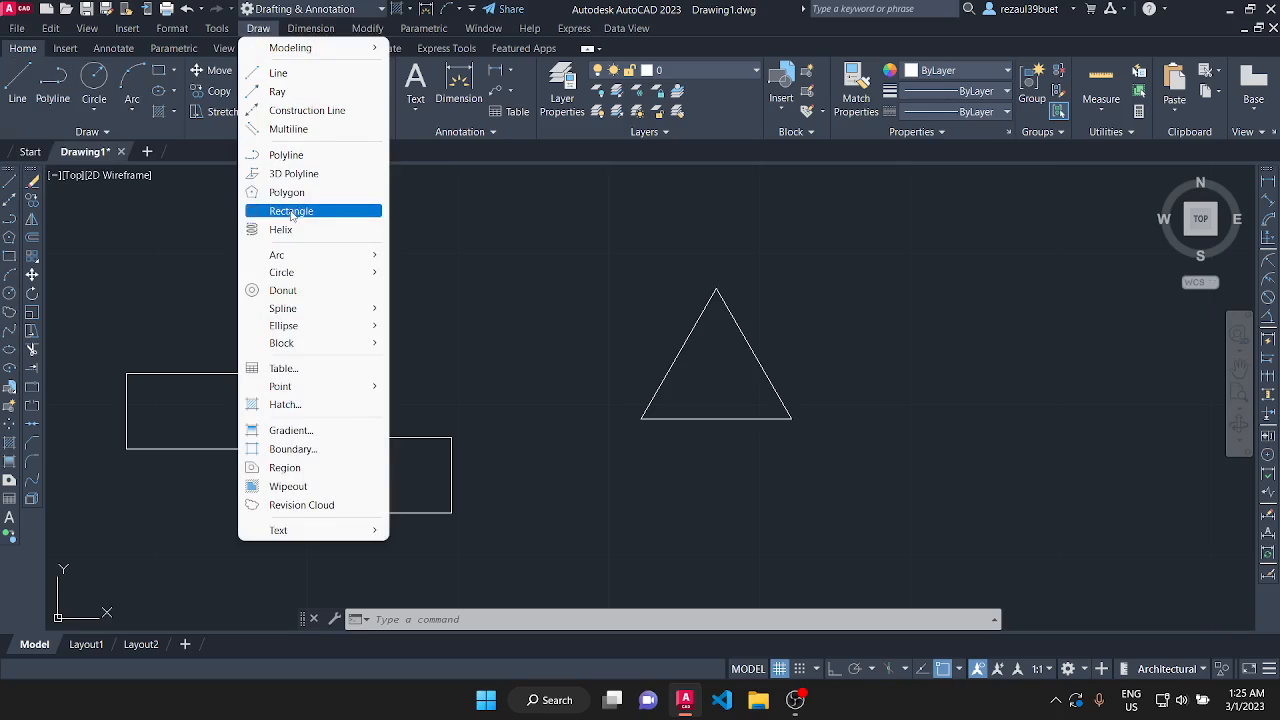
left_click(277, 76)
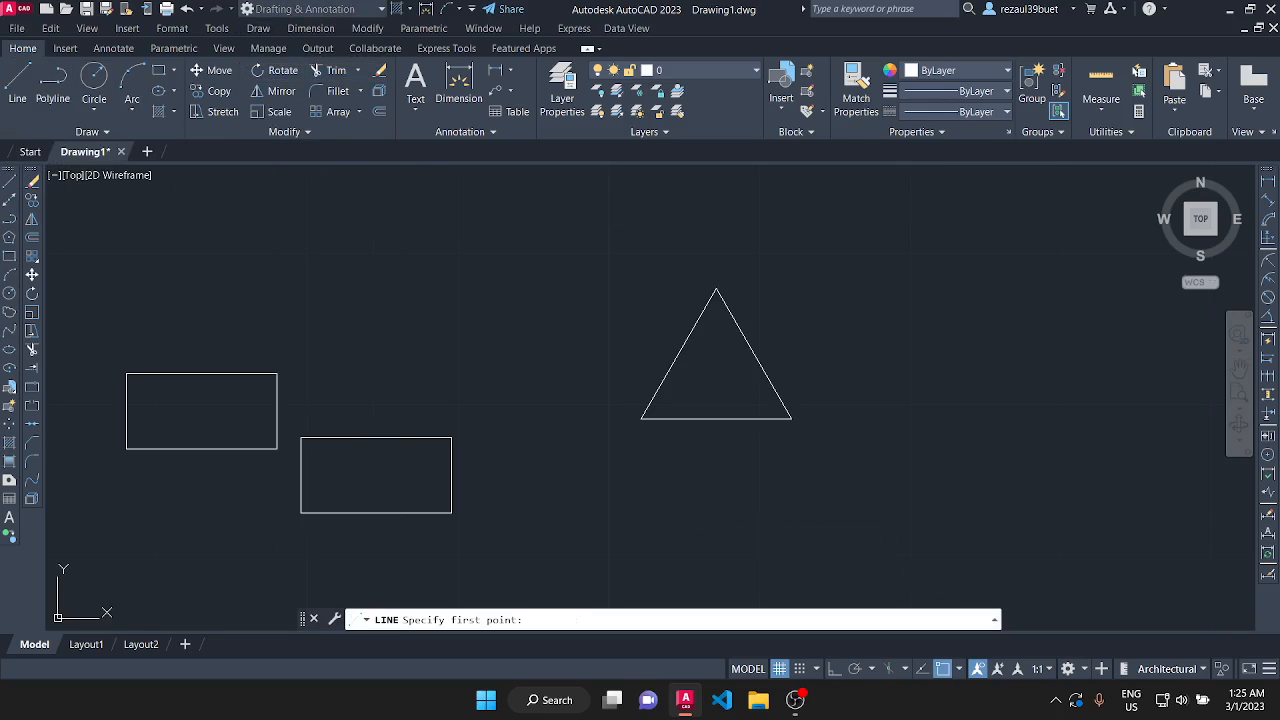
left_click(684, 517)
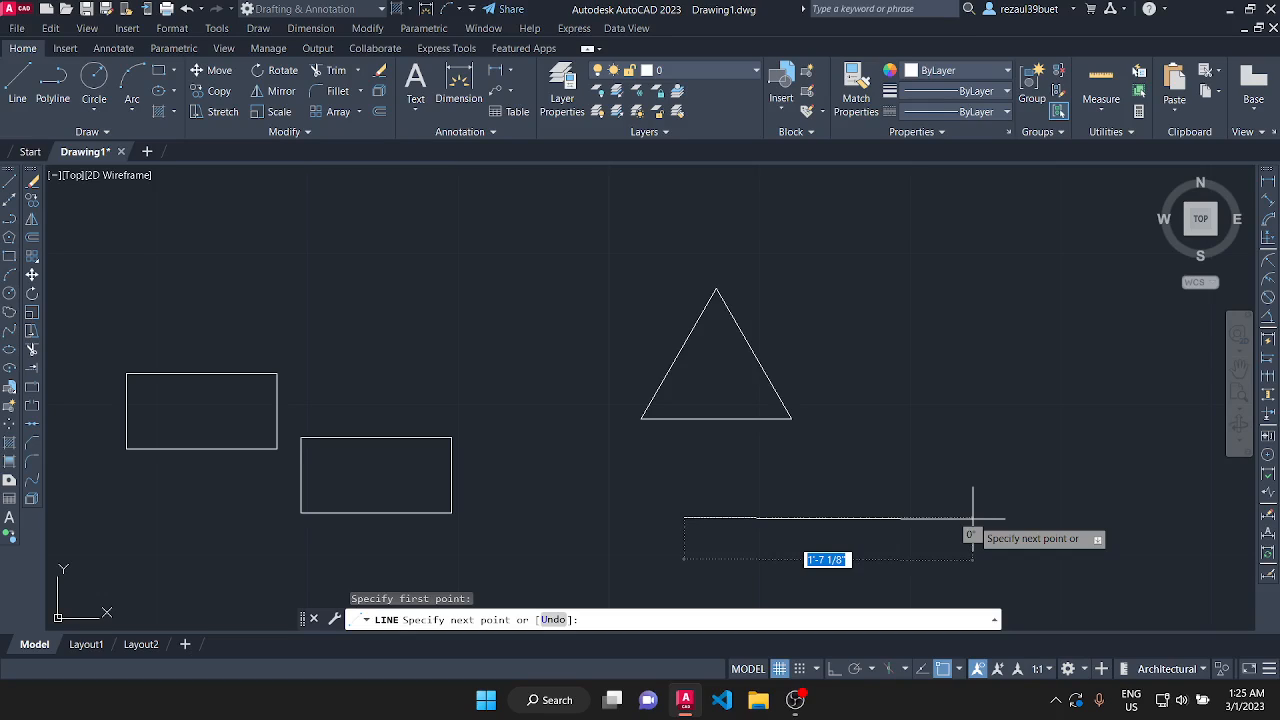
type("@")
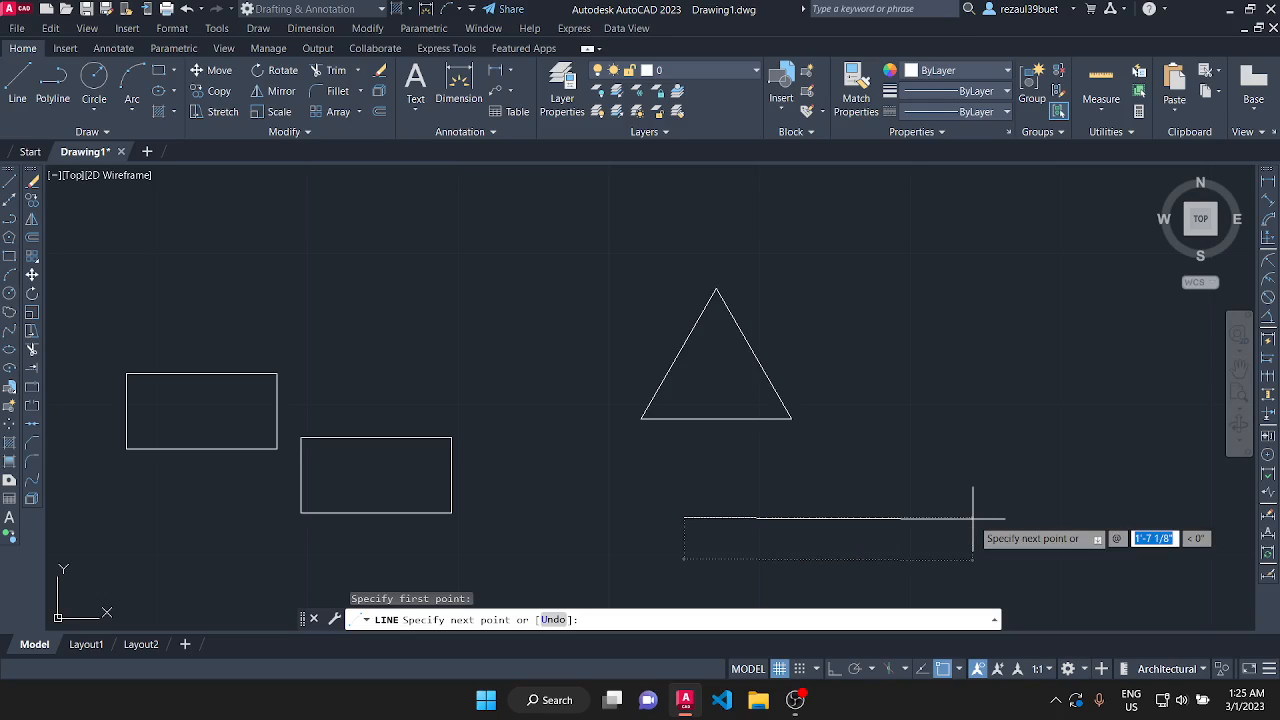
type("10")
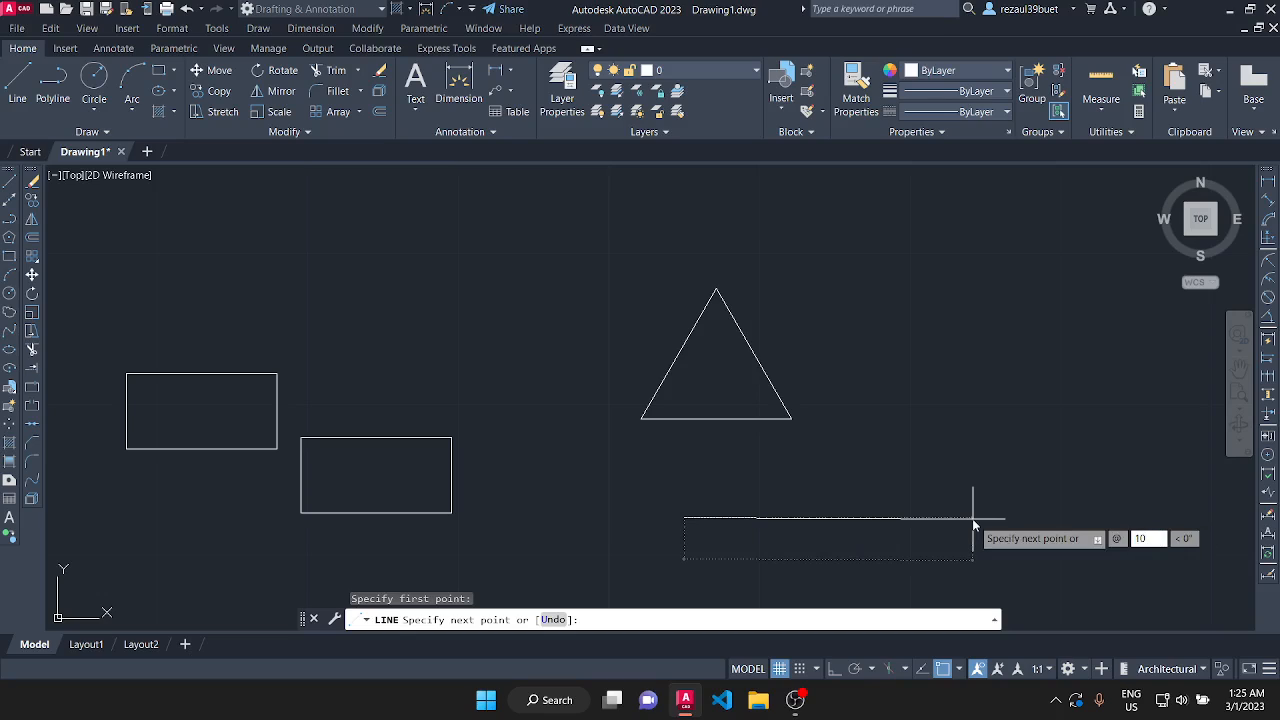
key("Tab")
type("0")
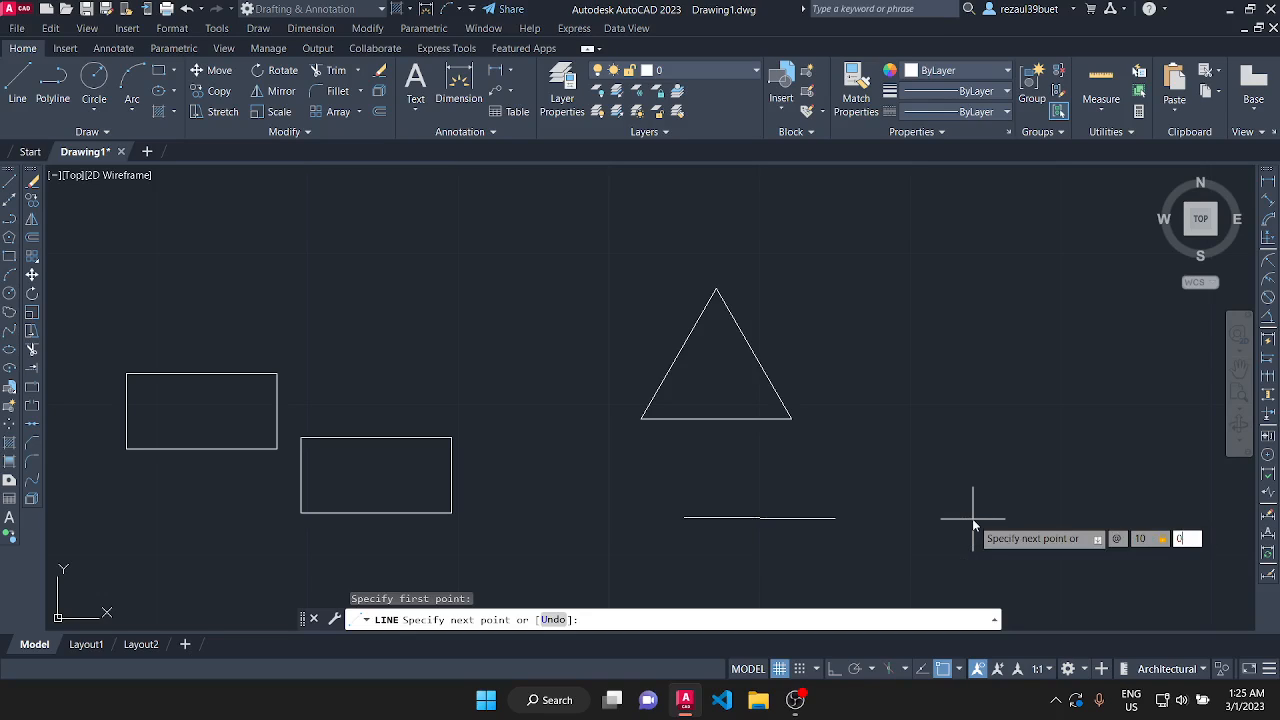
key("Return")
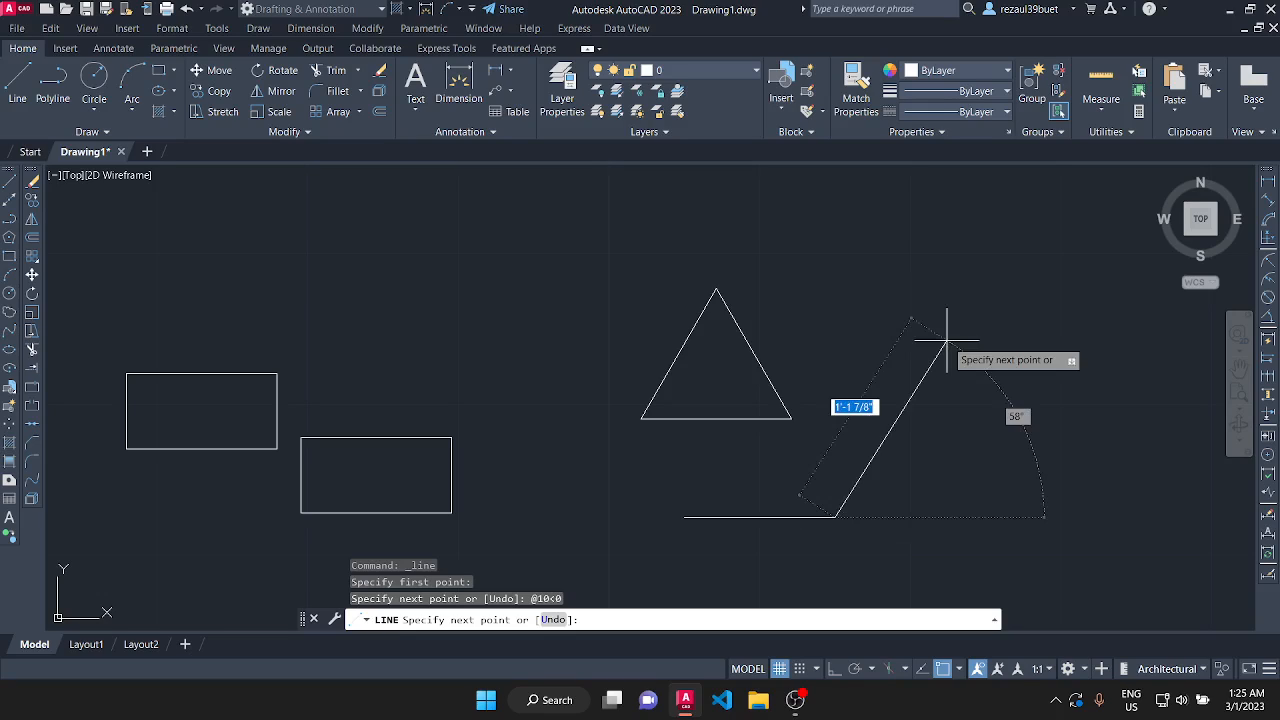
type("@")
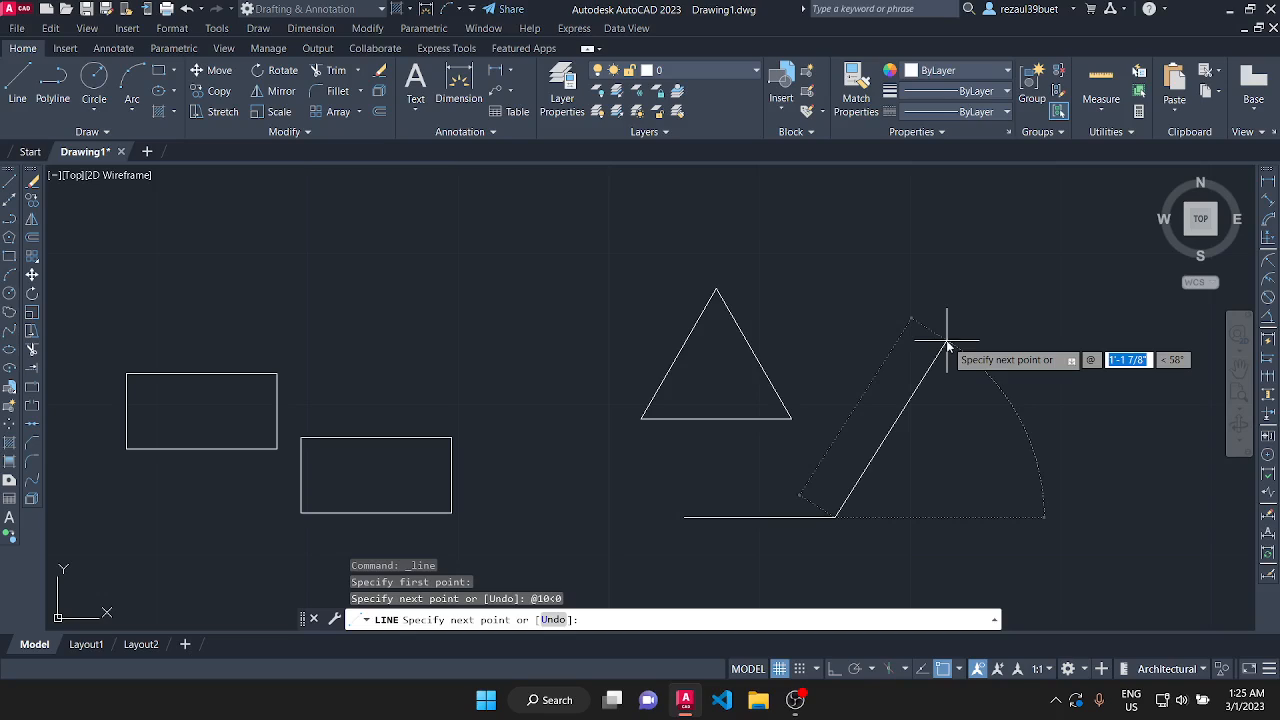
type("10")
key("Tab")
type("-2")
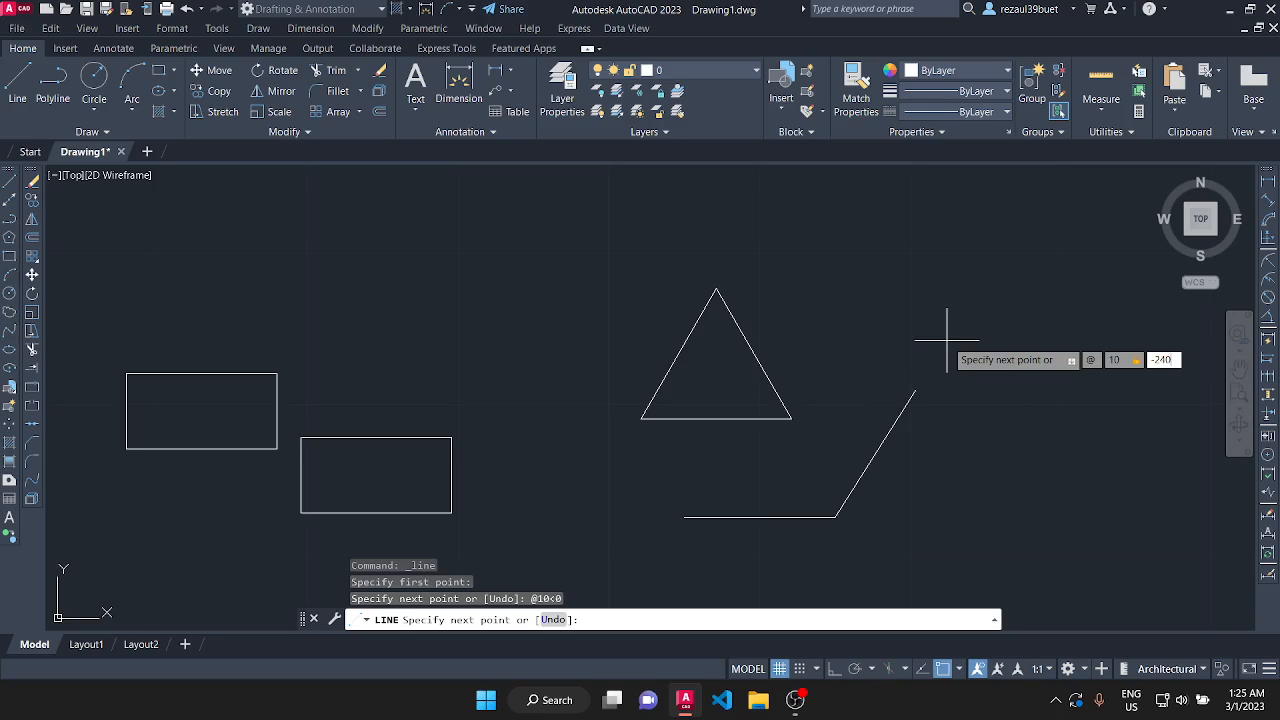
type("40")
key("Return")
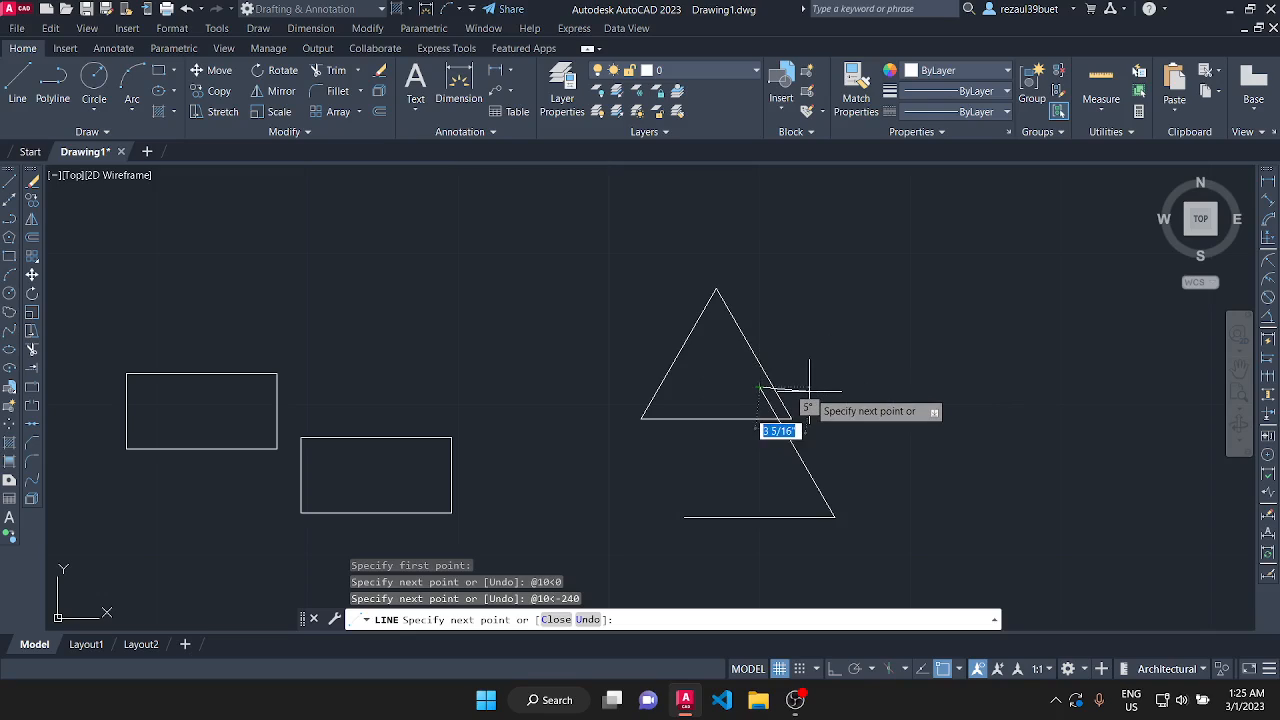
type("@10")
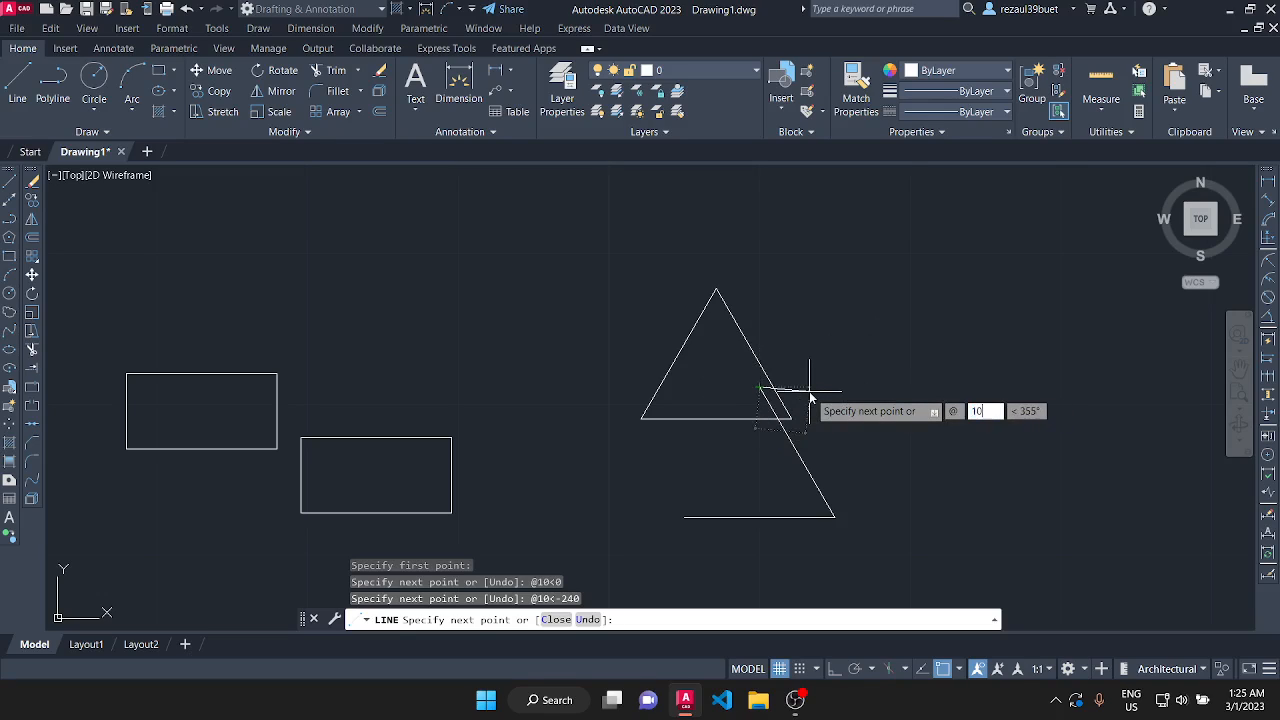
key("Tab")
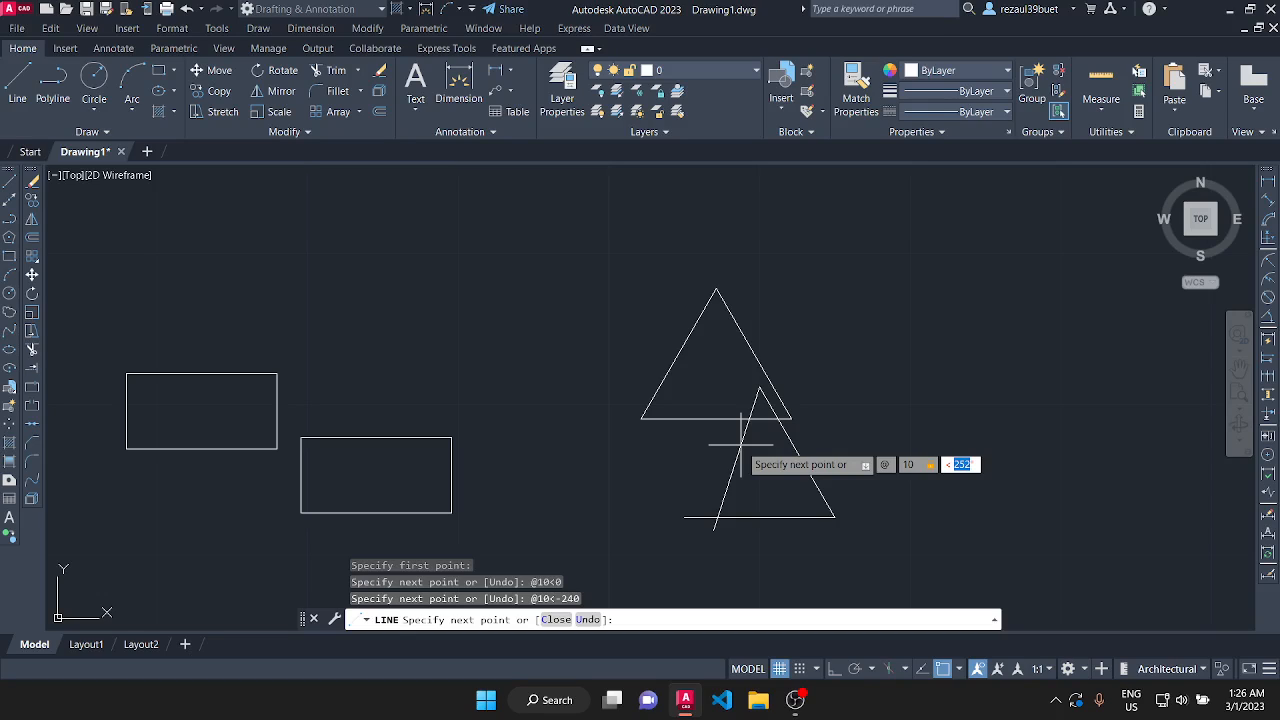
type("240")
key("Return")
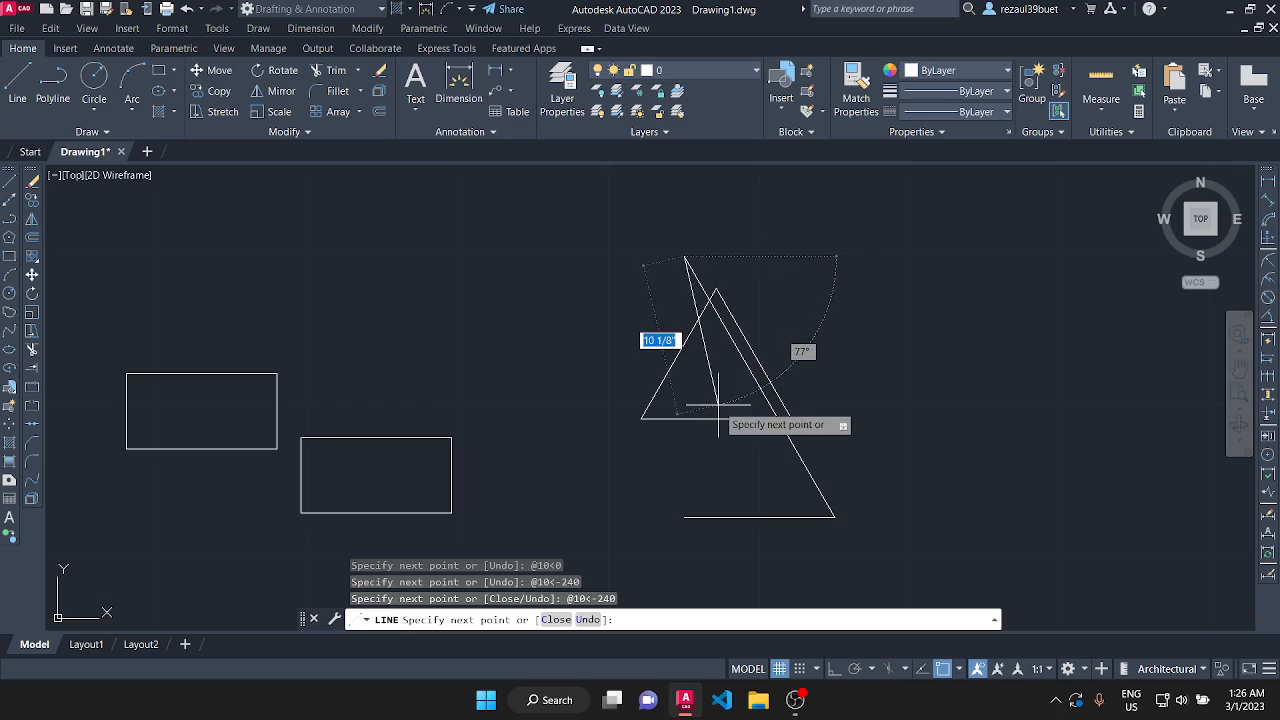
left_click(588, 619)
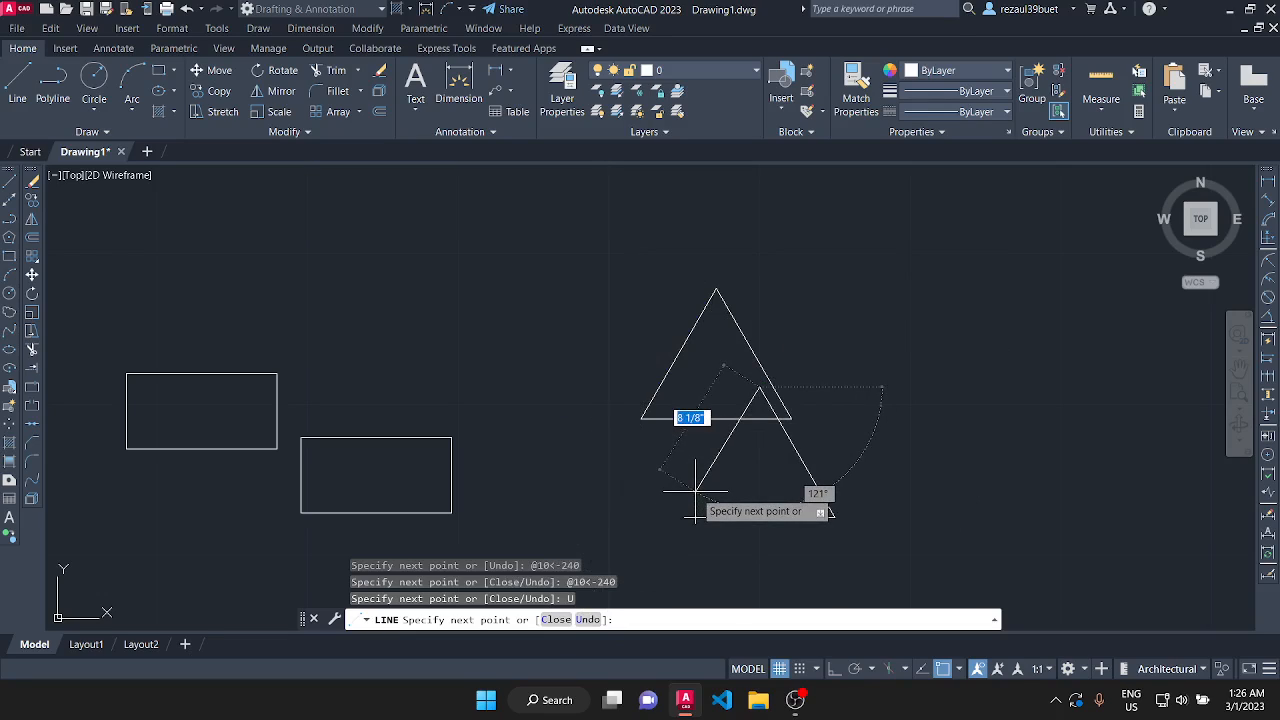
type("@10")
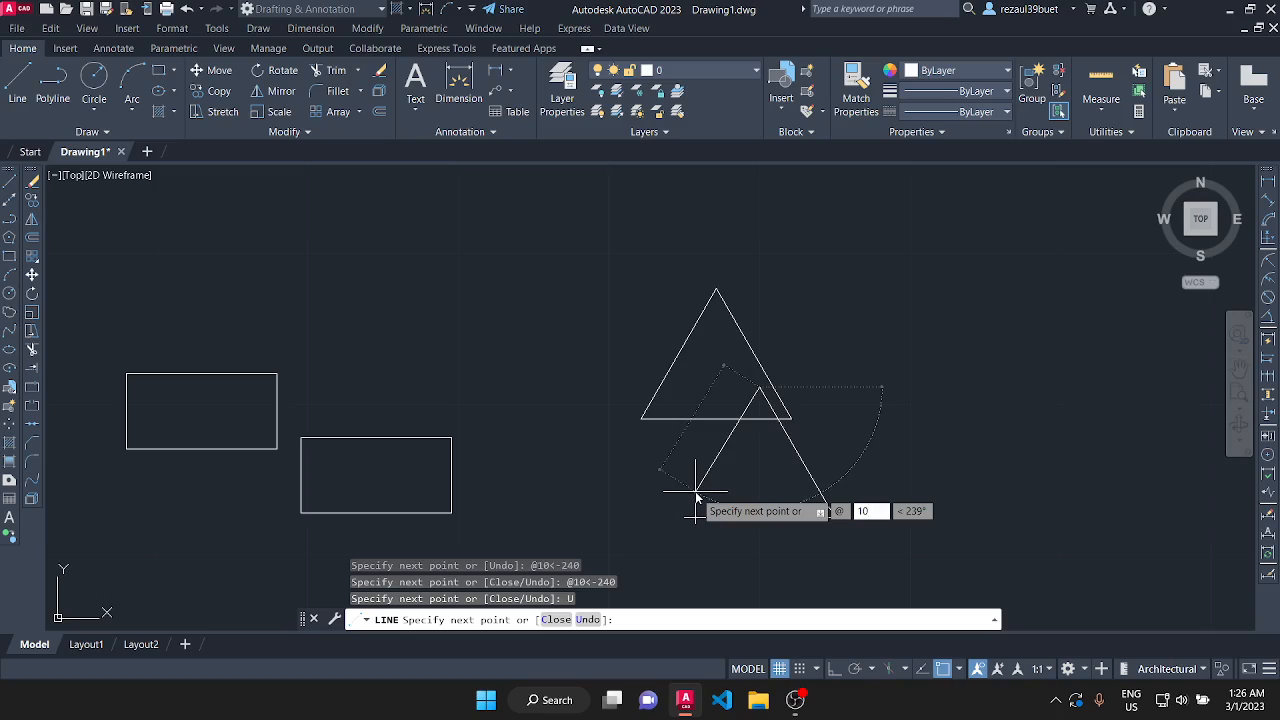
key("Tab")
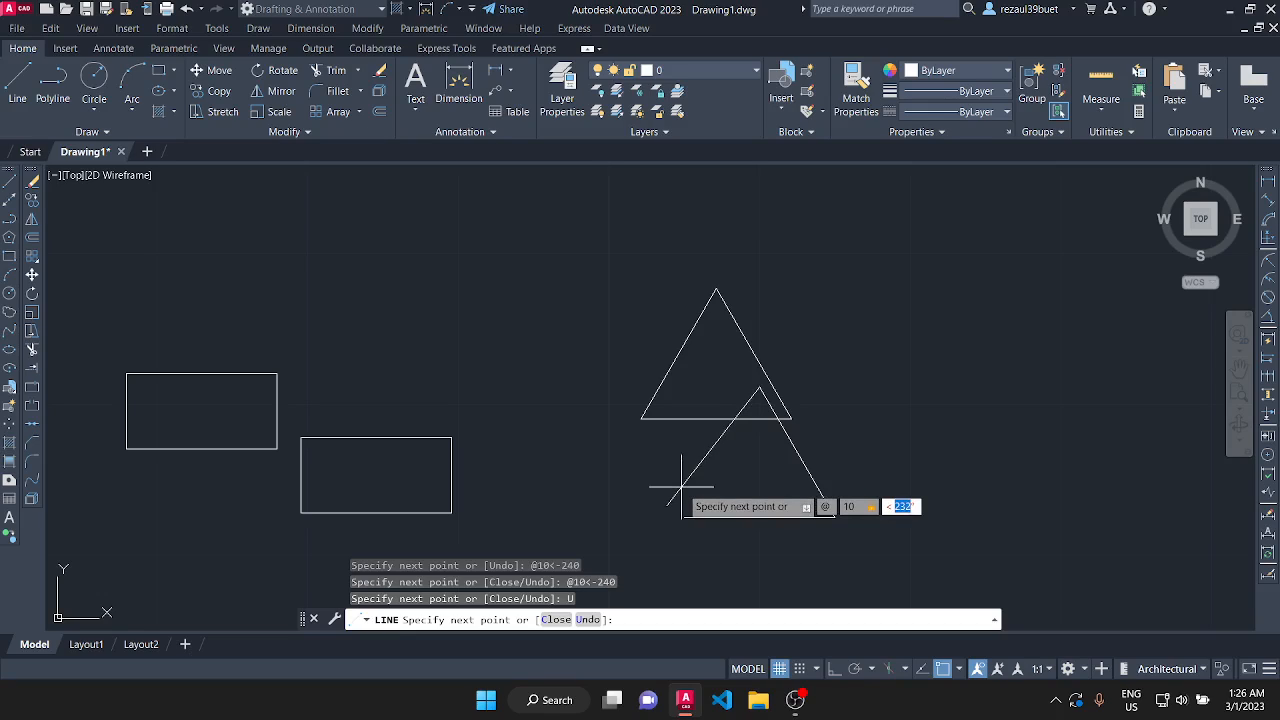
type("120")
key("Return")
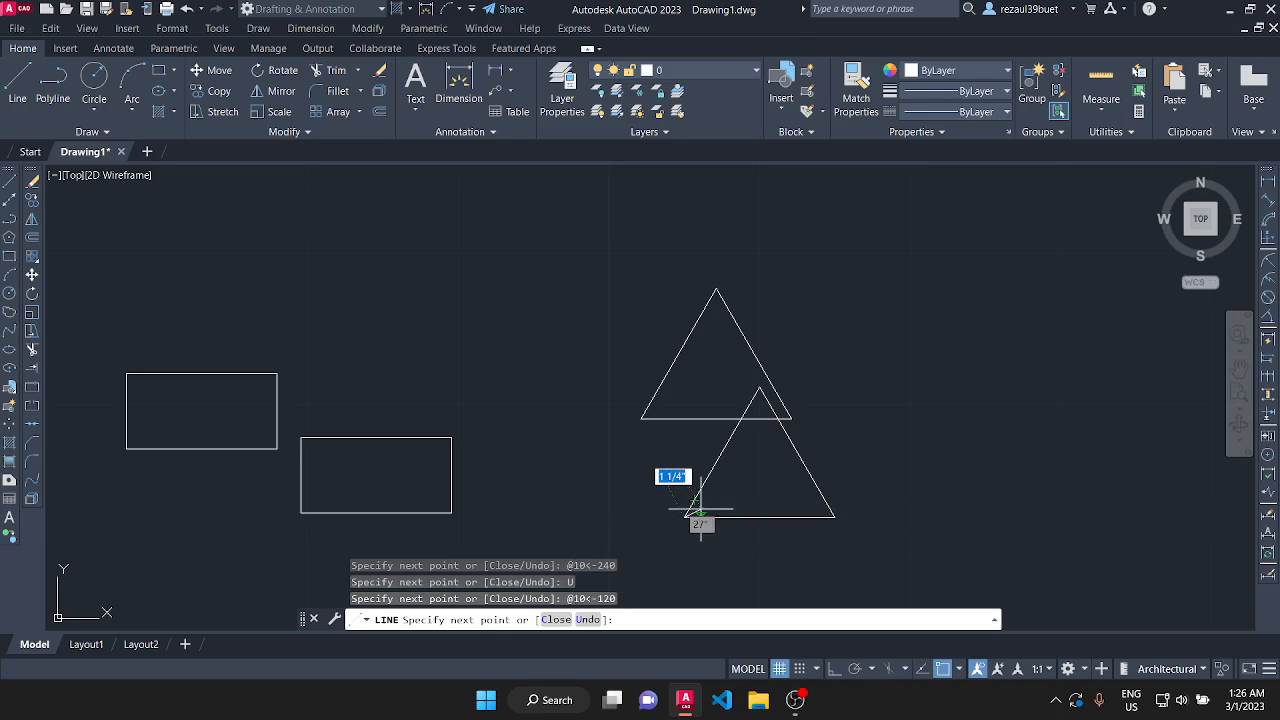
key("Return")
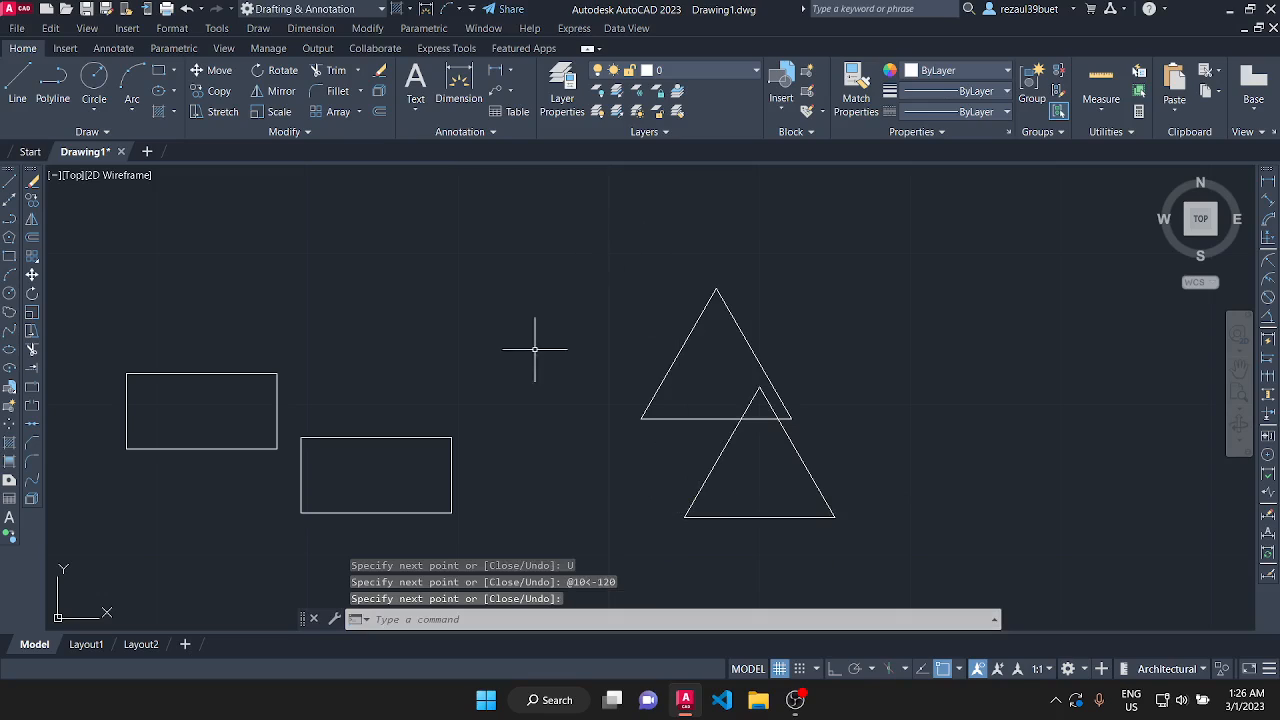